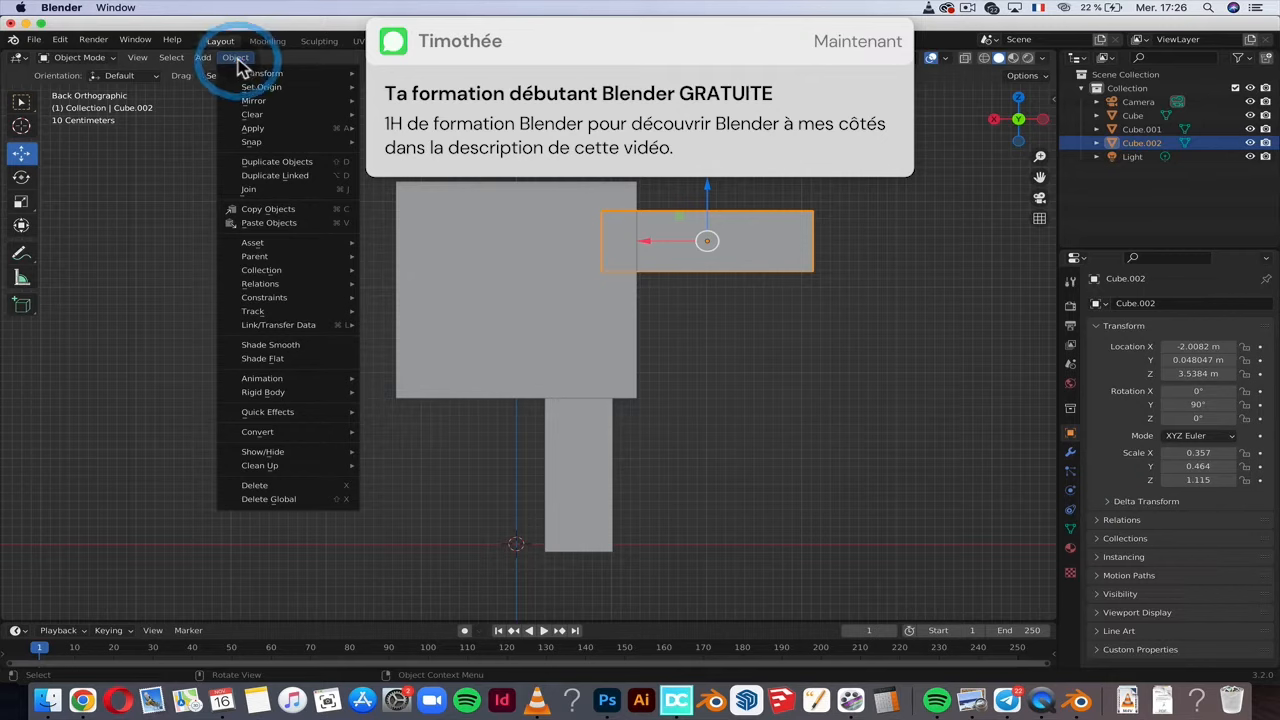
- Apply all transforms to the arm block and the leg block
mouse_move(284, 131)
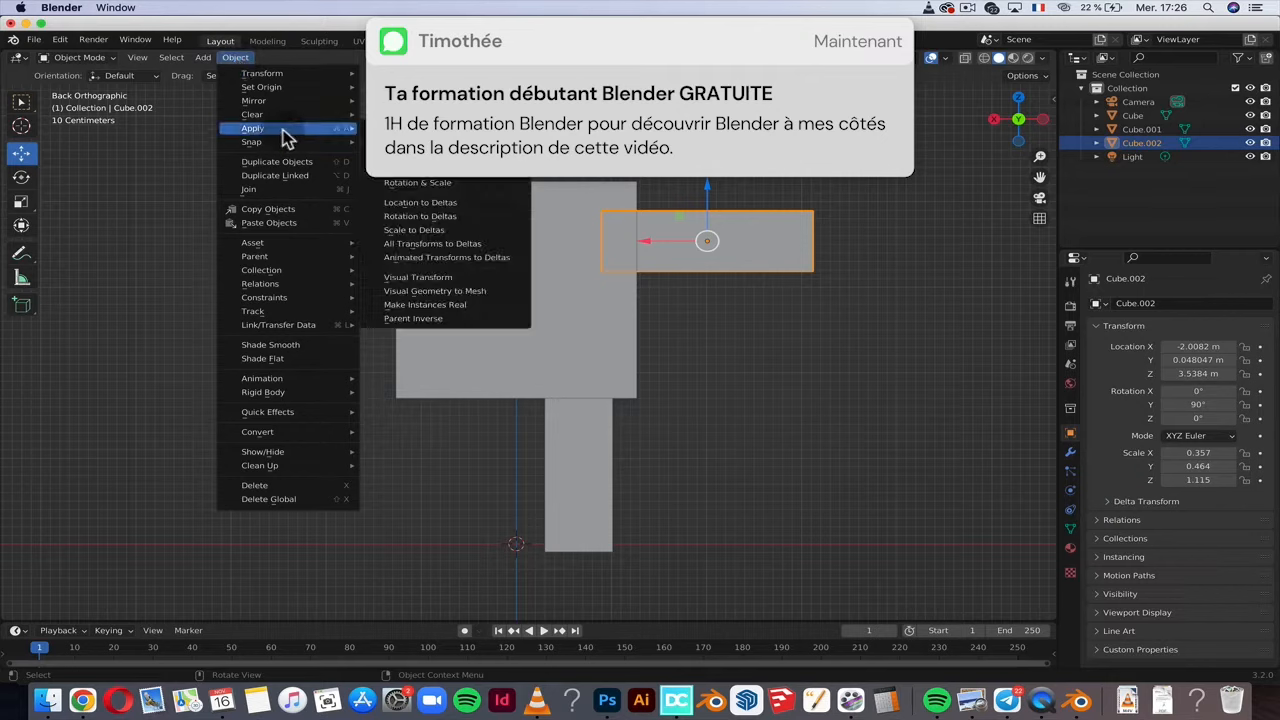
click(422, 169)
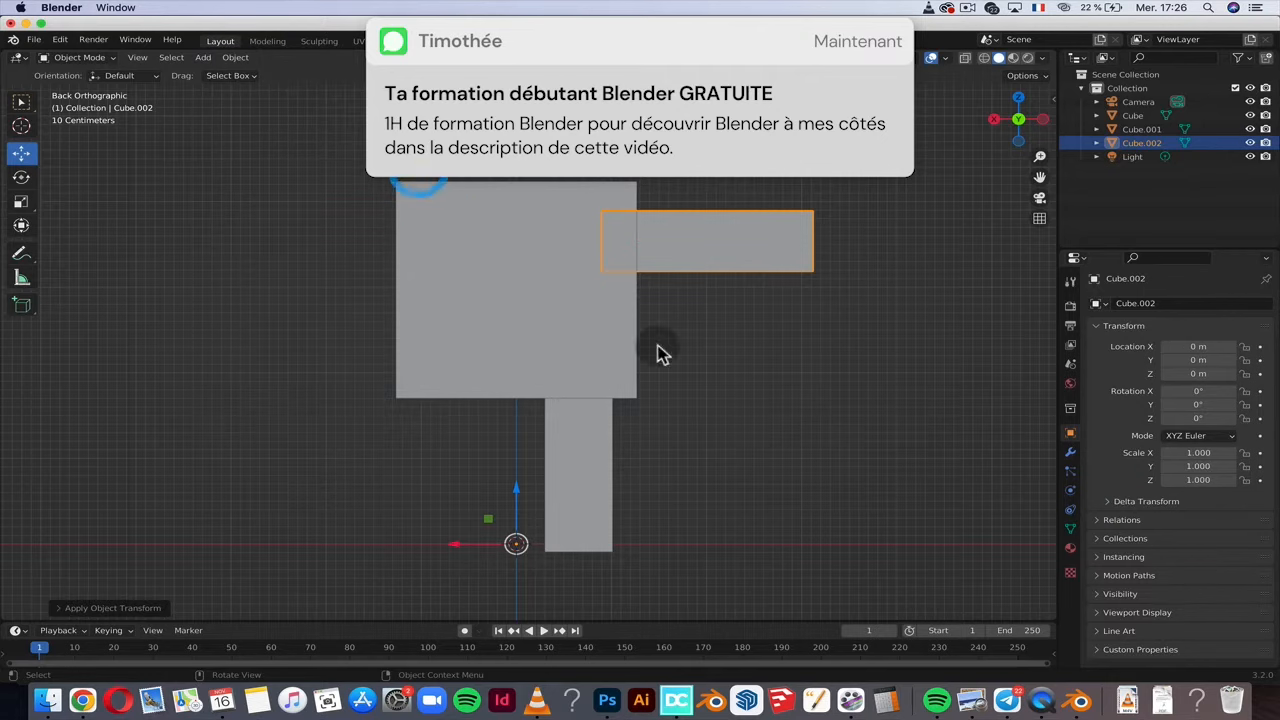
click(578, 495)
click(234, 58)
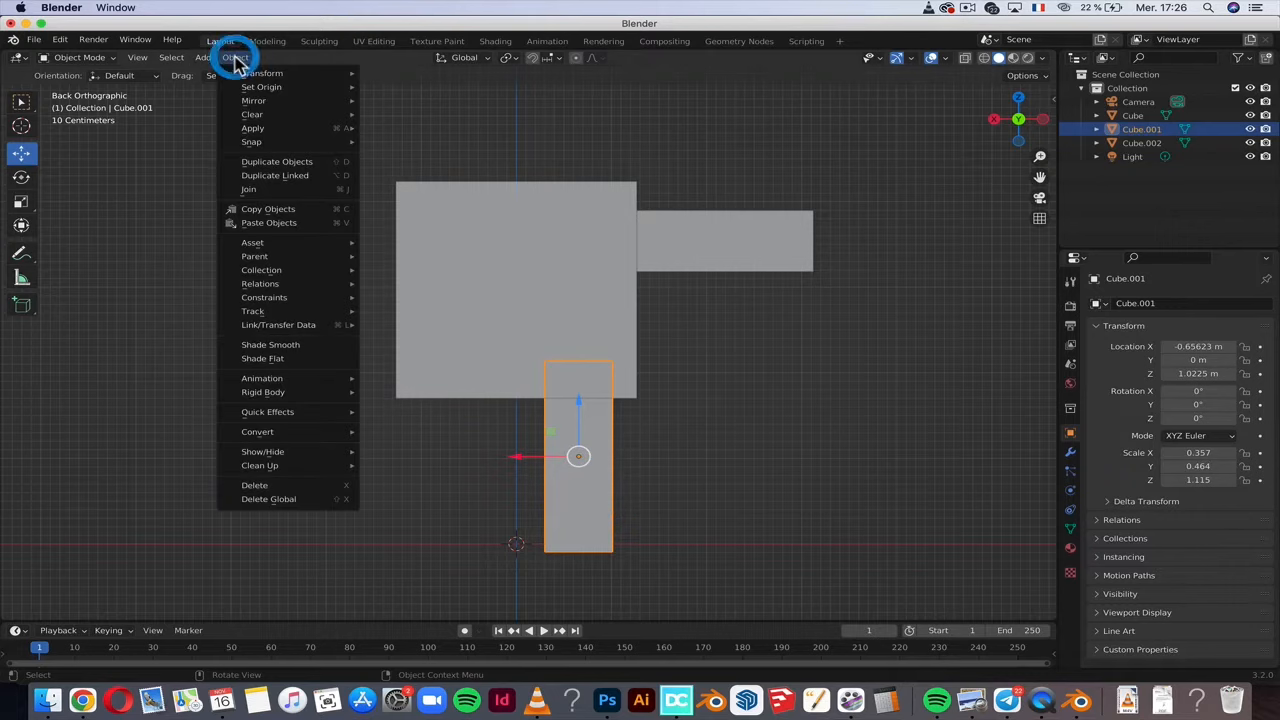
mouse_move(263, 127)
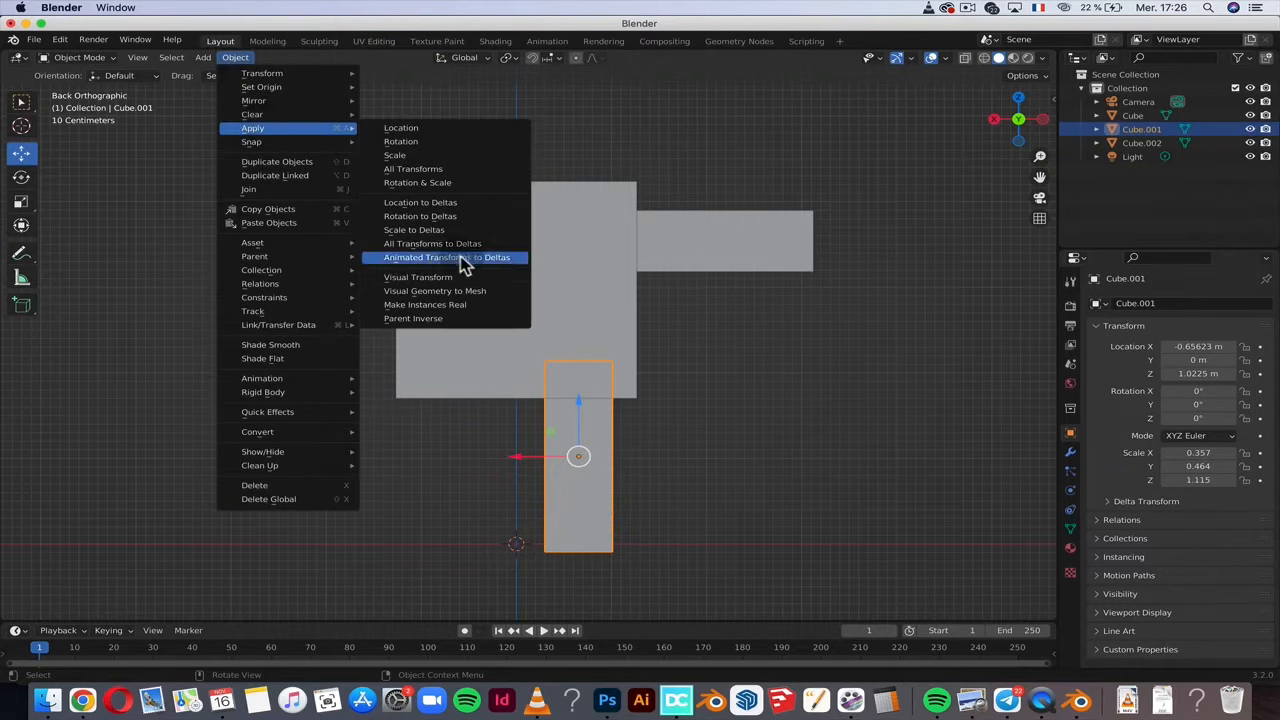
click(466, 169)
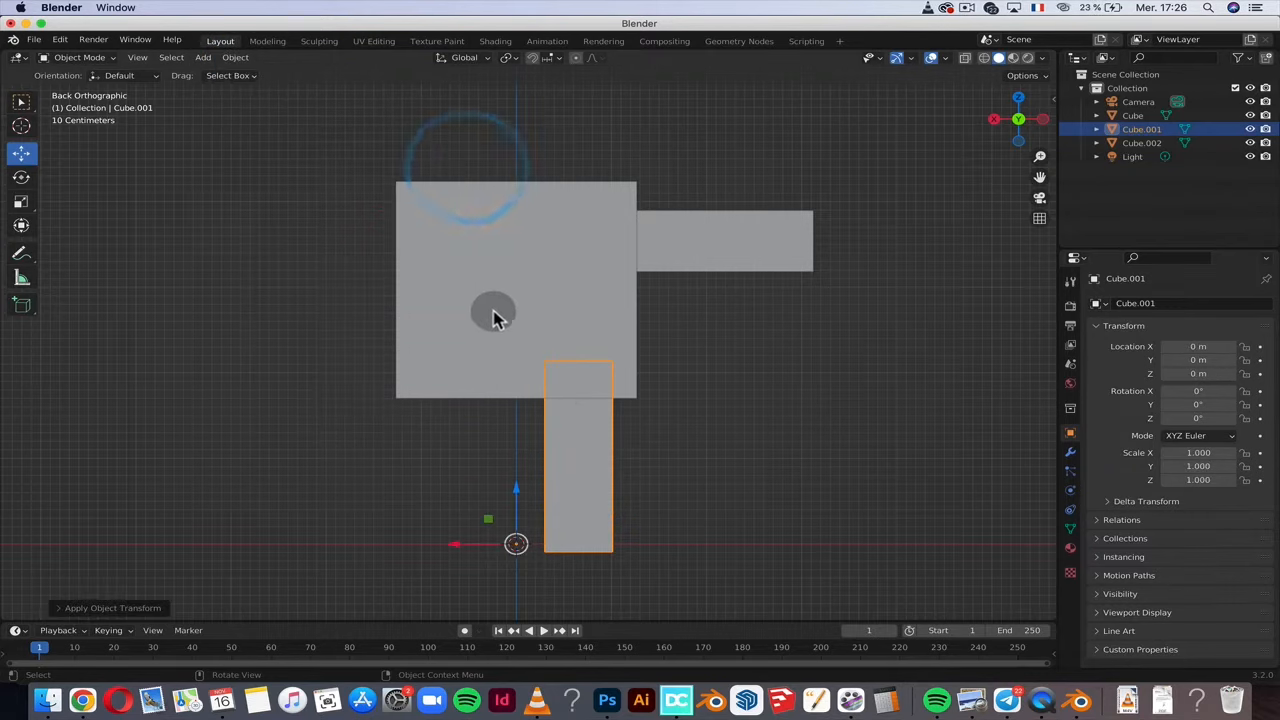
- Add a Mirror modifier on the X axis to the leg block and to the arm block
click(1071, 451)
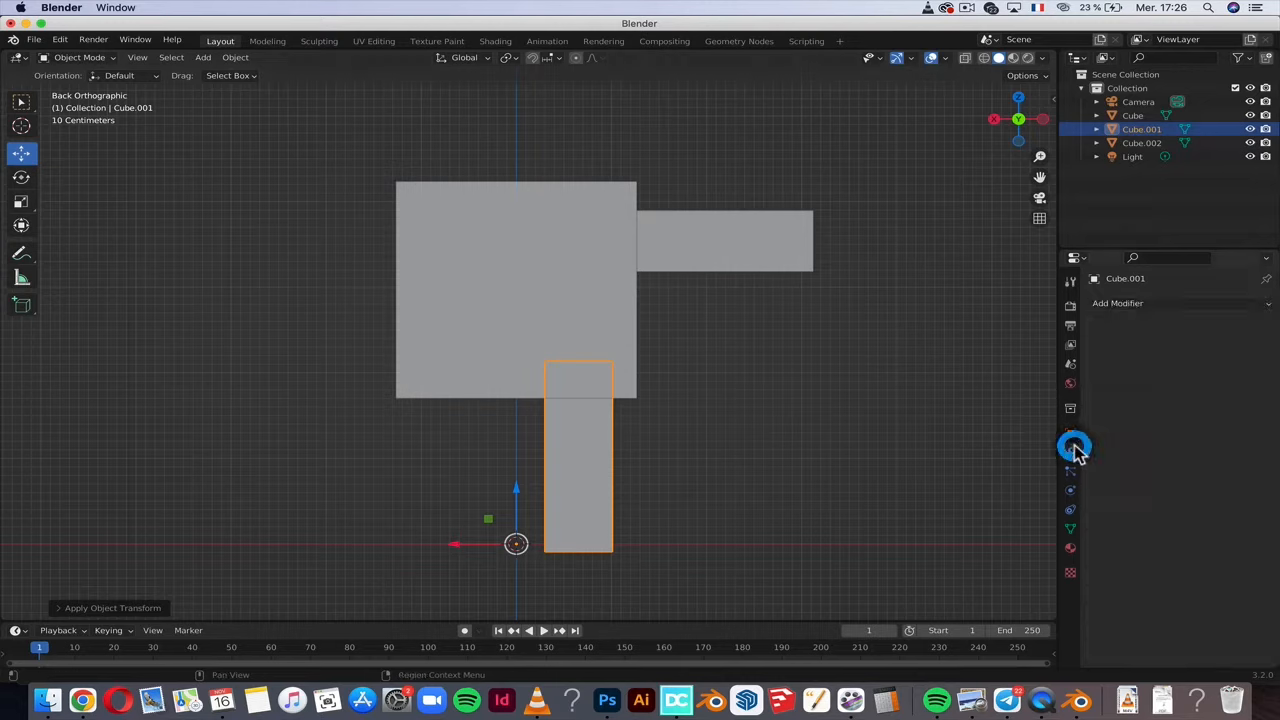
click(1122, 305)
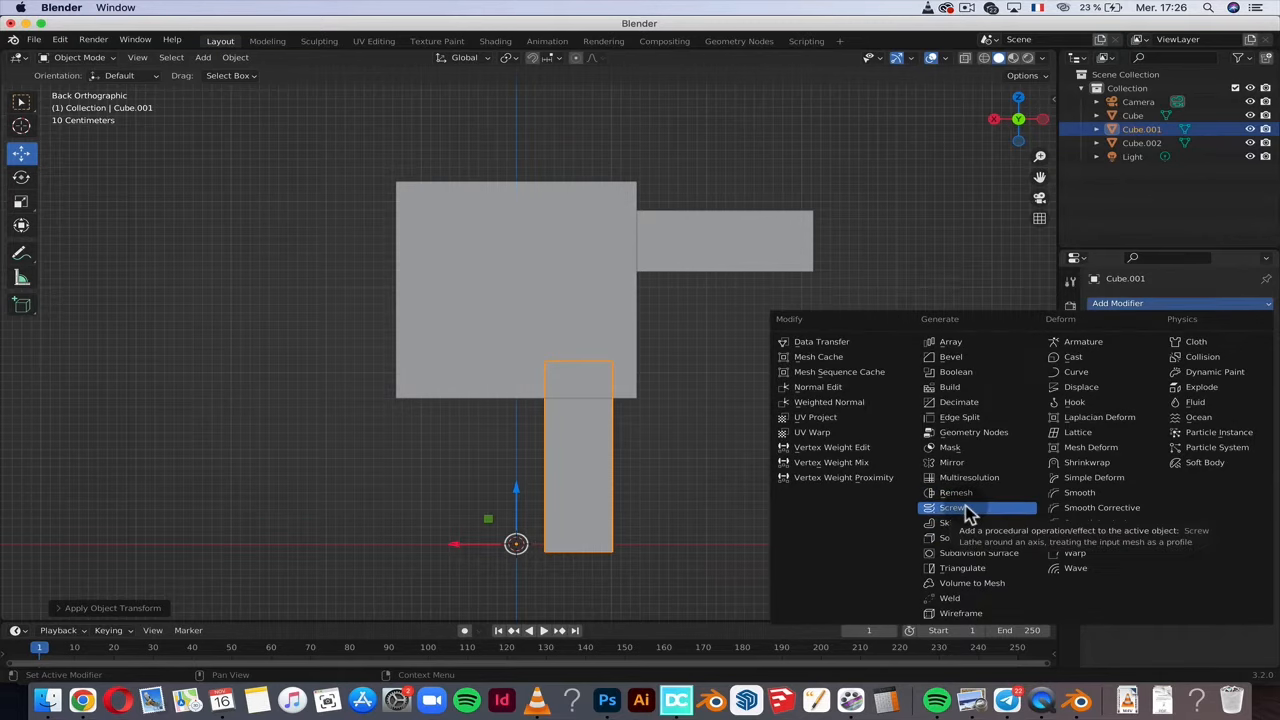
click(963, 462)
click(790, 240)
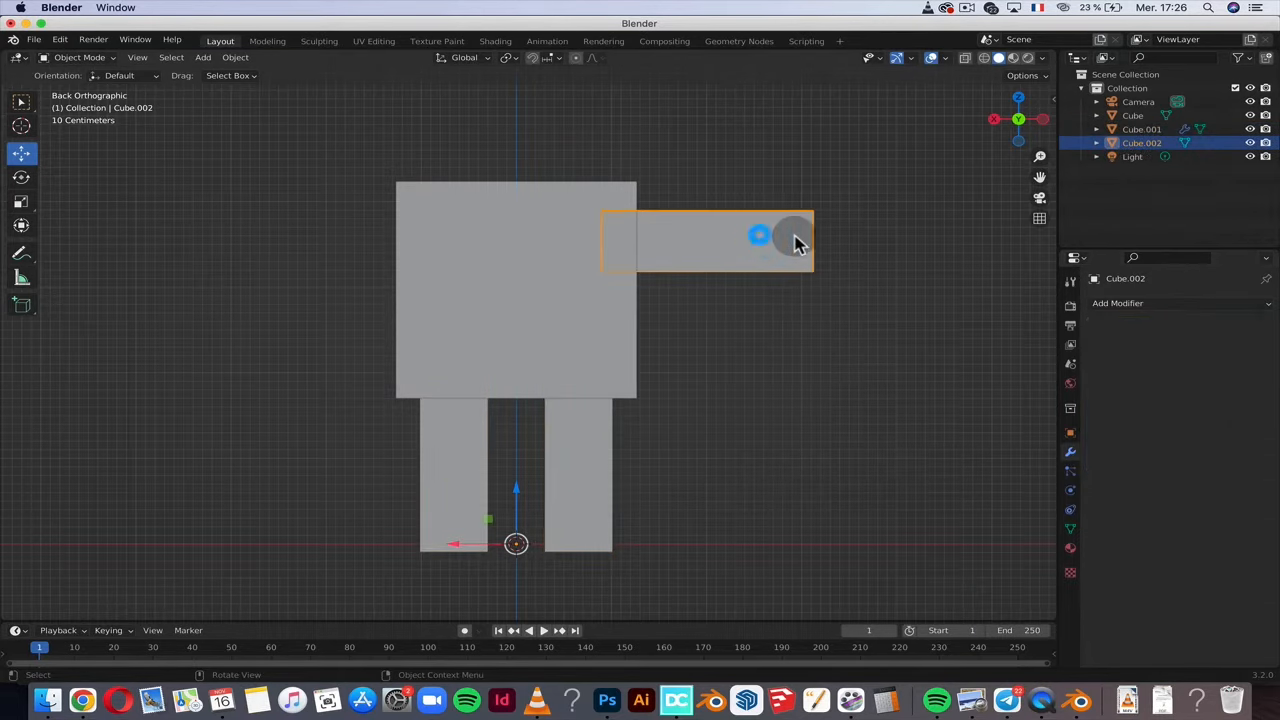
click(1117, 303)
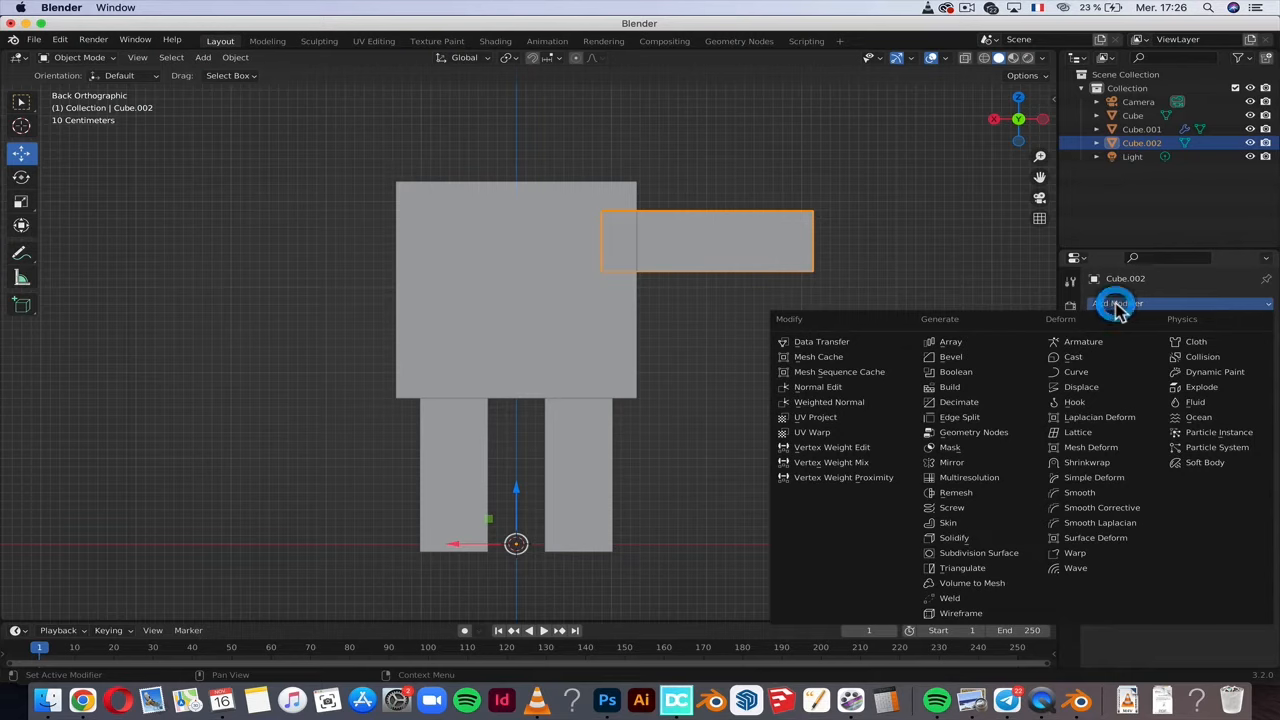
click(975, 463)
click(740, 411)
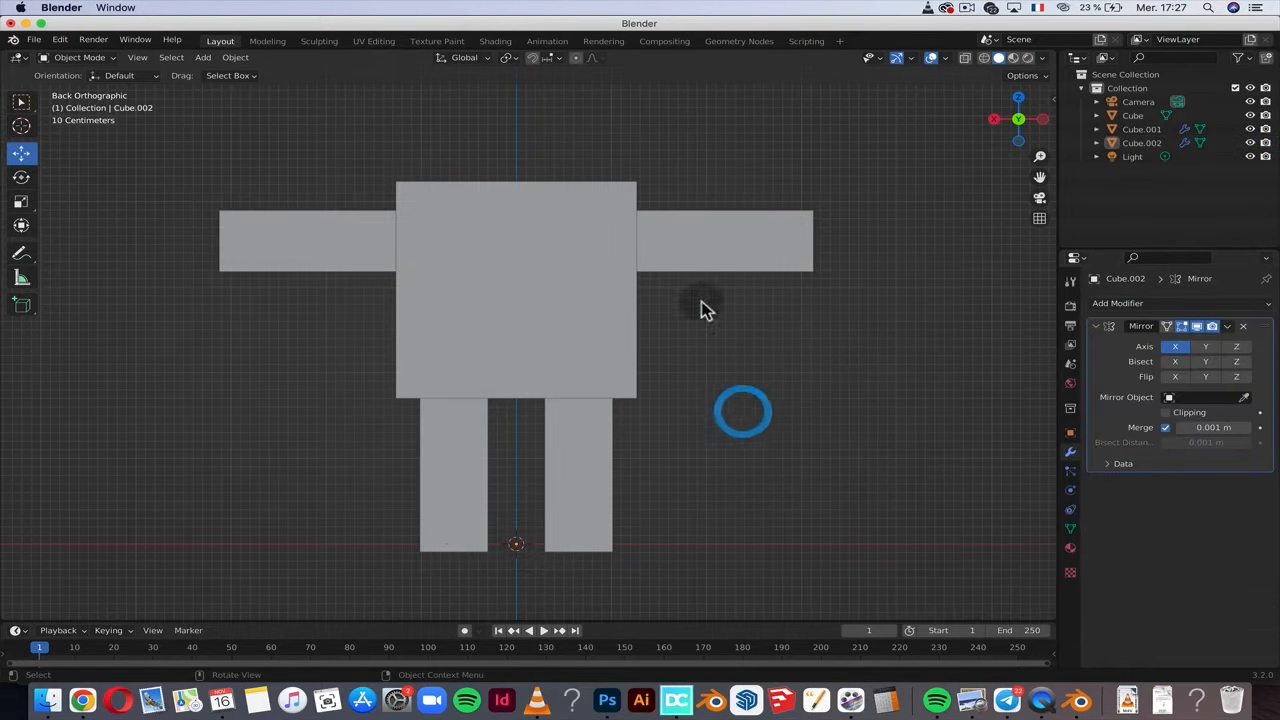
- Cut two close edge loops at the arm's elbow, one at mid-length and one slid just outward of it by about -0.73
click(695, 222)
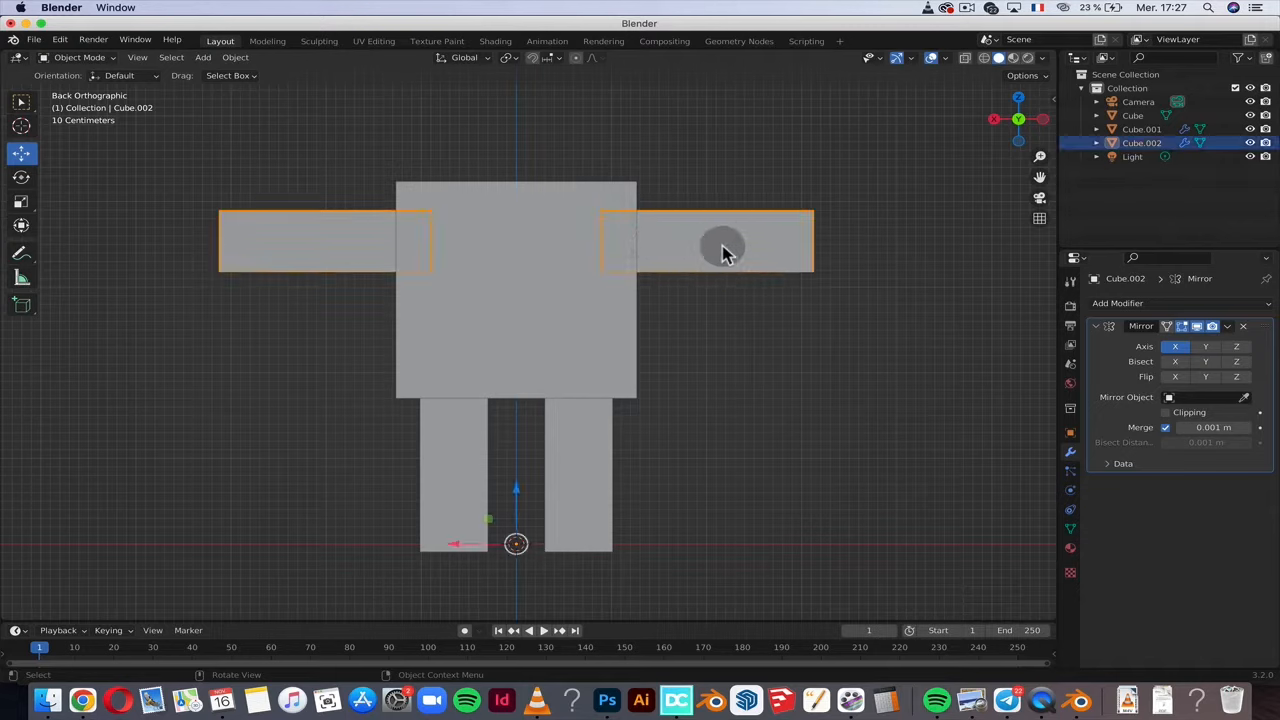
key(Tab)
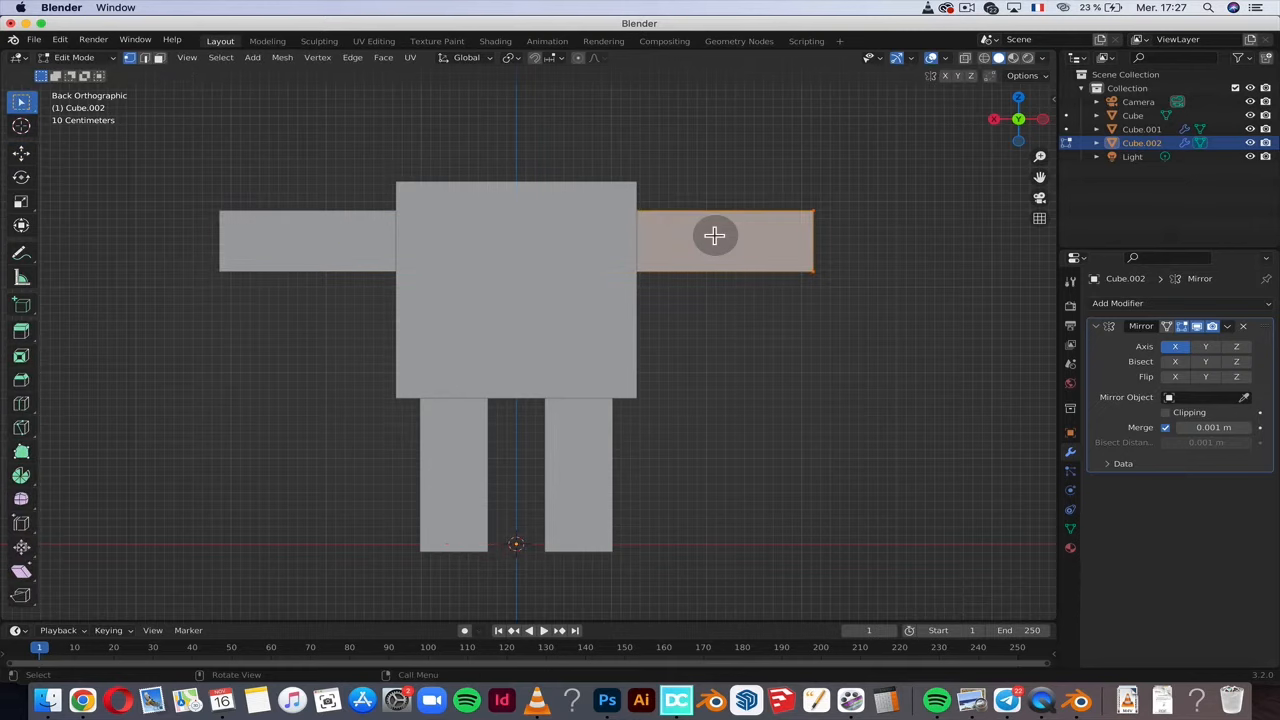
click(21, 403)
click(711, 242)
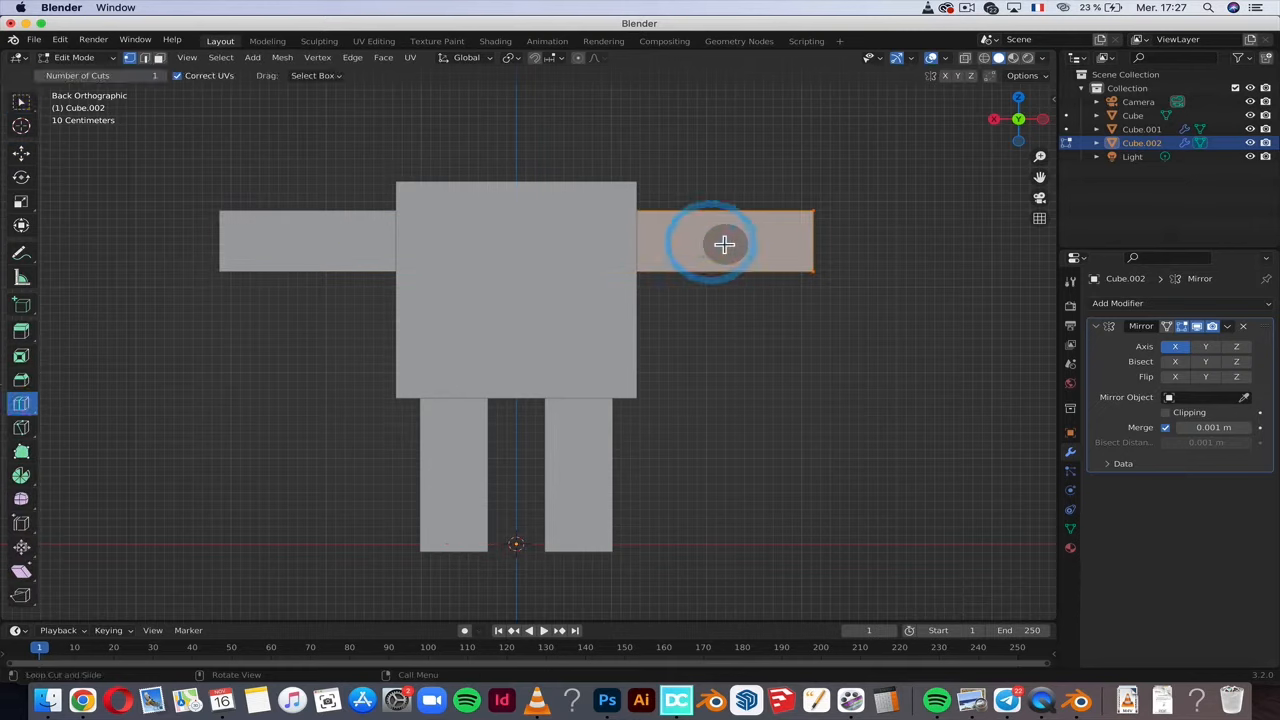
click(731, 226)
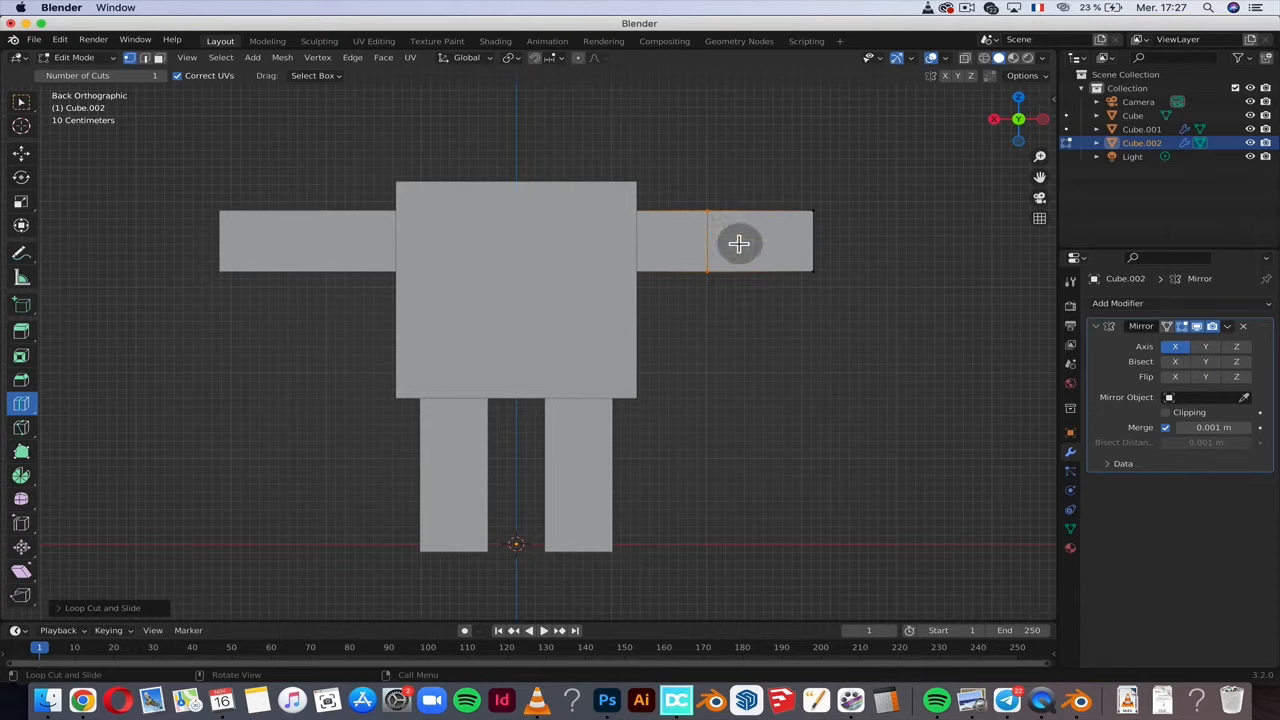
click(778, 231)
drag(775, 231, 727, 233)
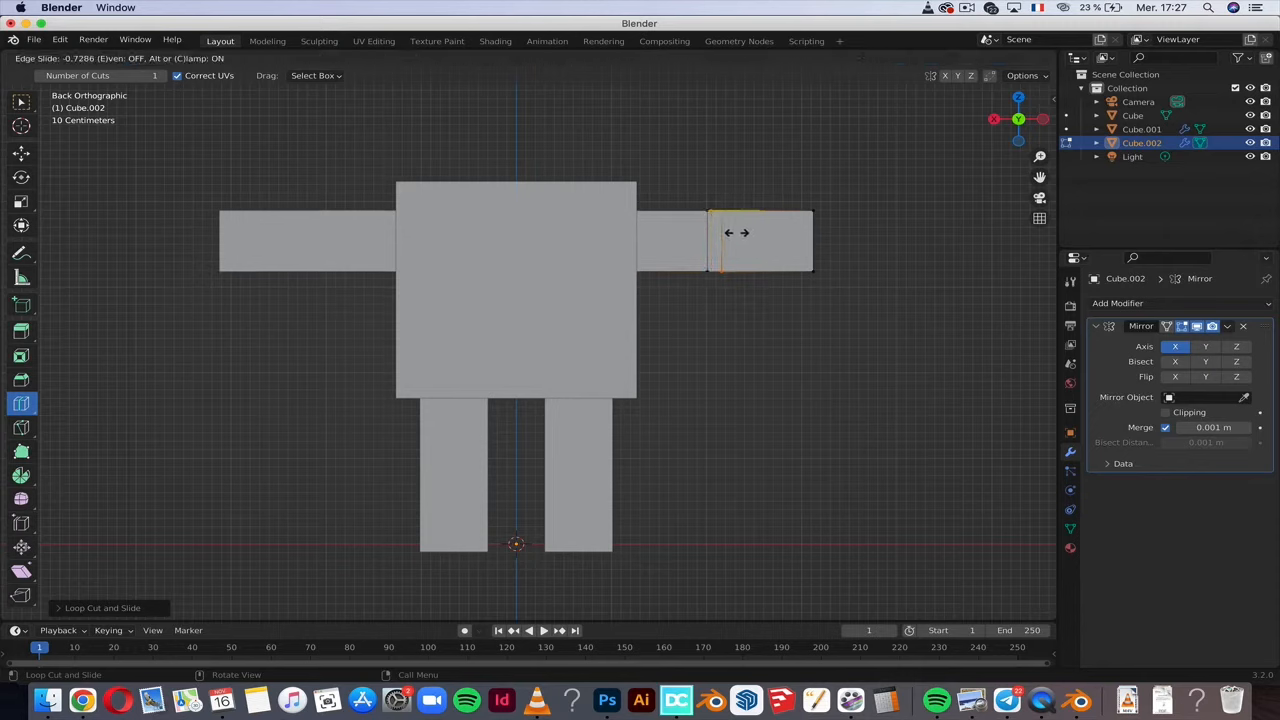
drag(736, 232, 737, 234)
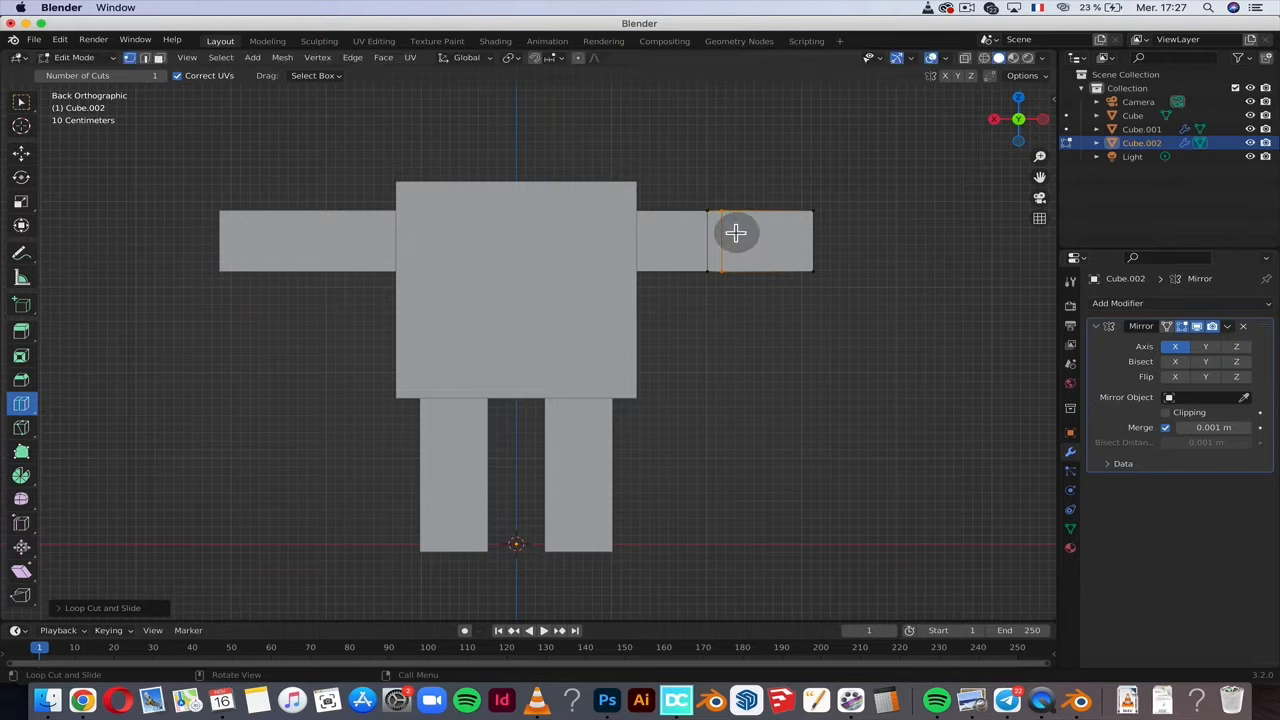
click(21, 103)
- Cut two close edge loops at the leg's knee, one at mid-length and one just below it
click(610, 502)
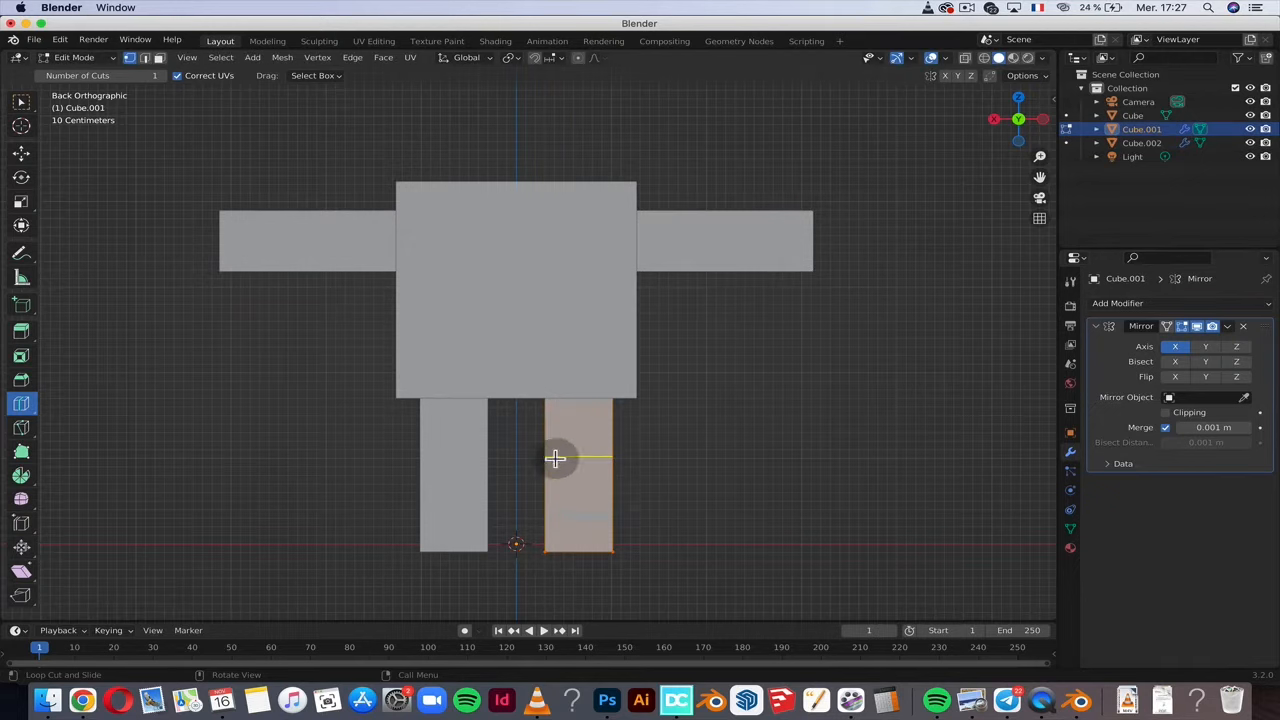
click(562, 456)
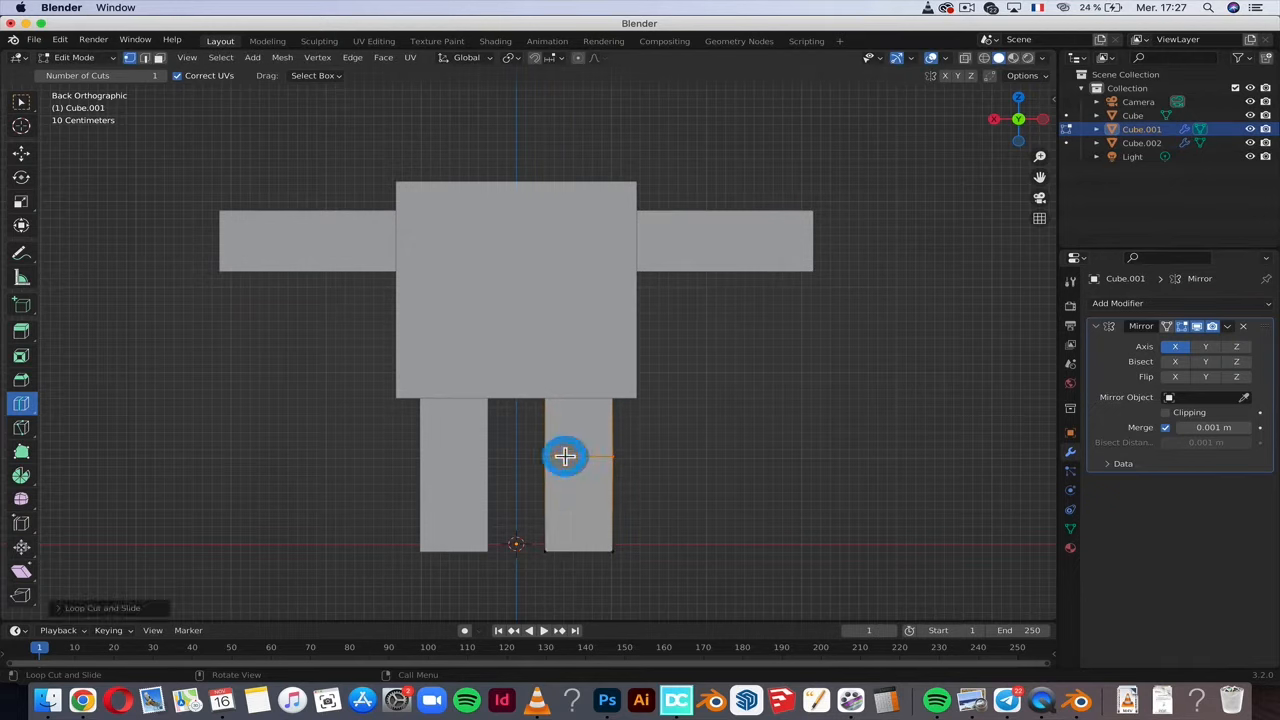
drag(555, 489, 549, 459)
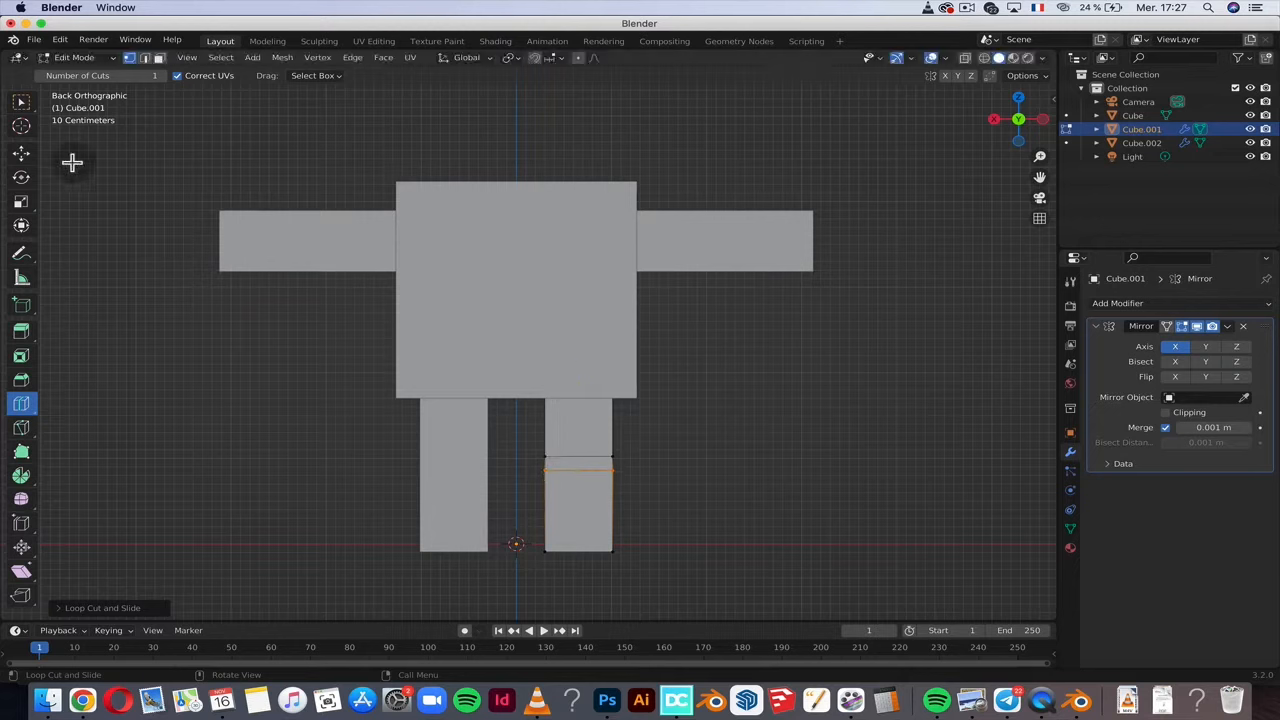
click(20, 103)
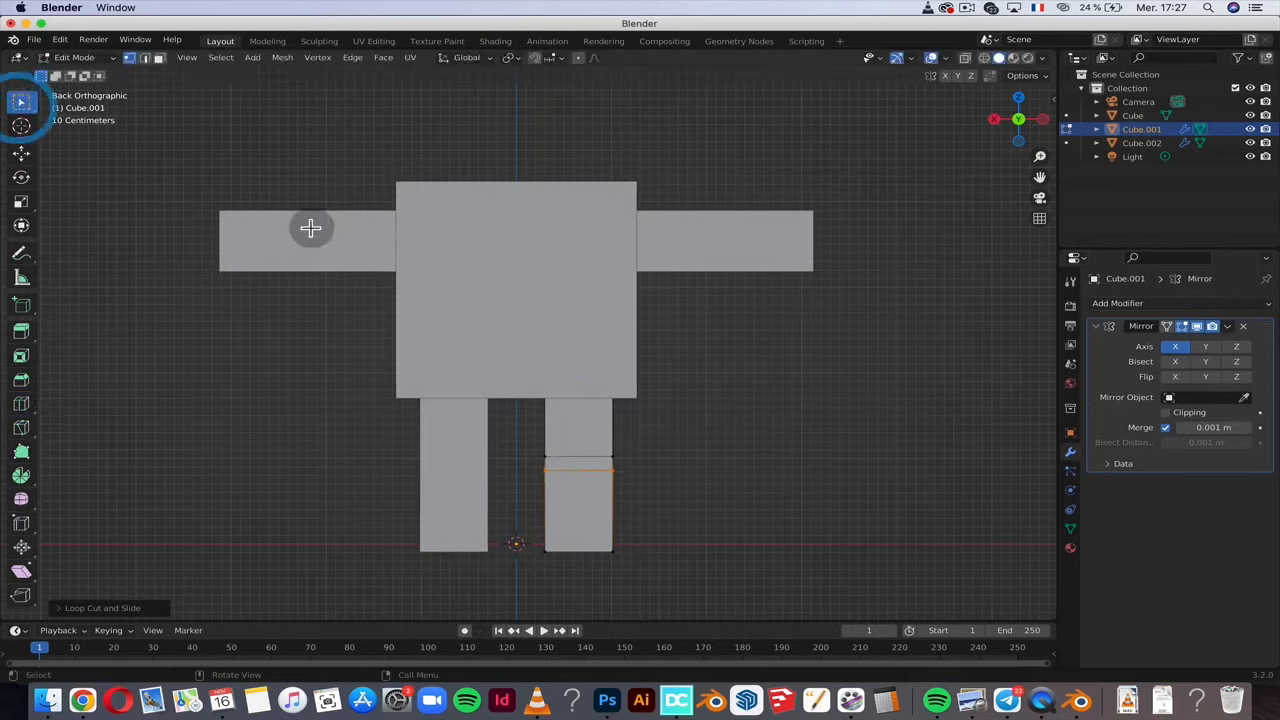
- Apply the Mirror modifiers of the legs and the arms in Object Mode
click(1228, 327)
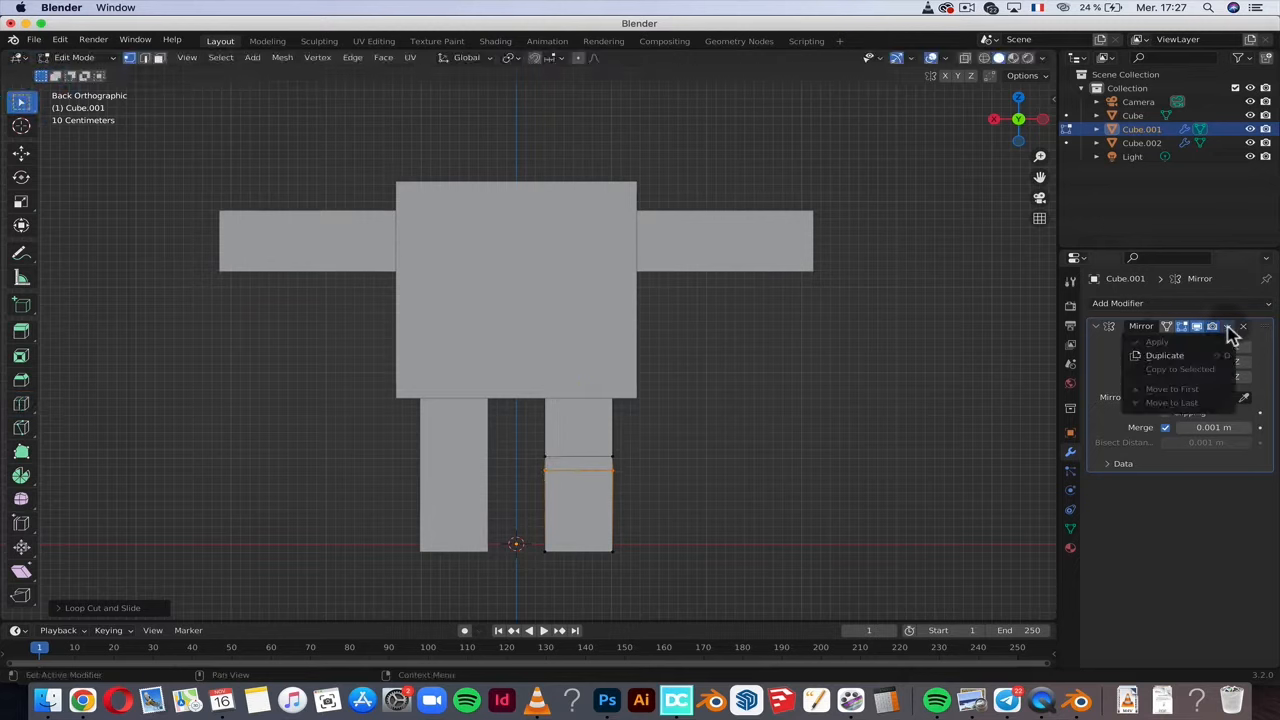
click(672, 404)
key(Tab)
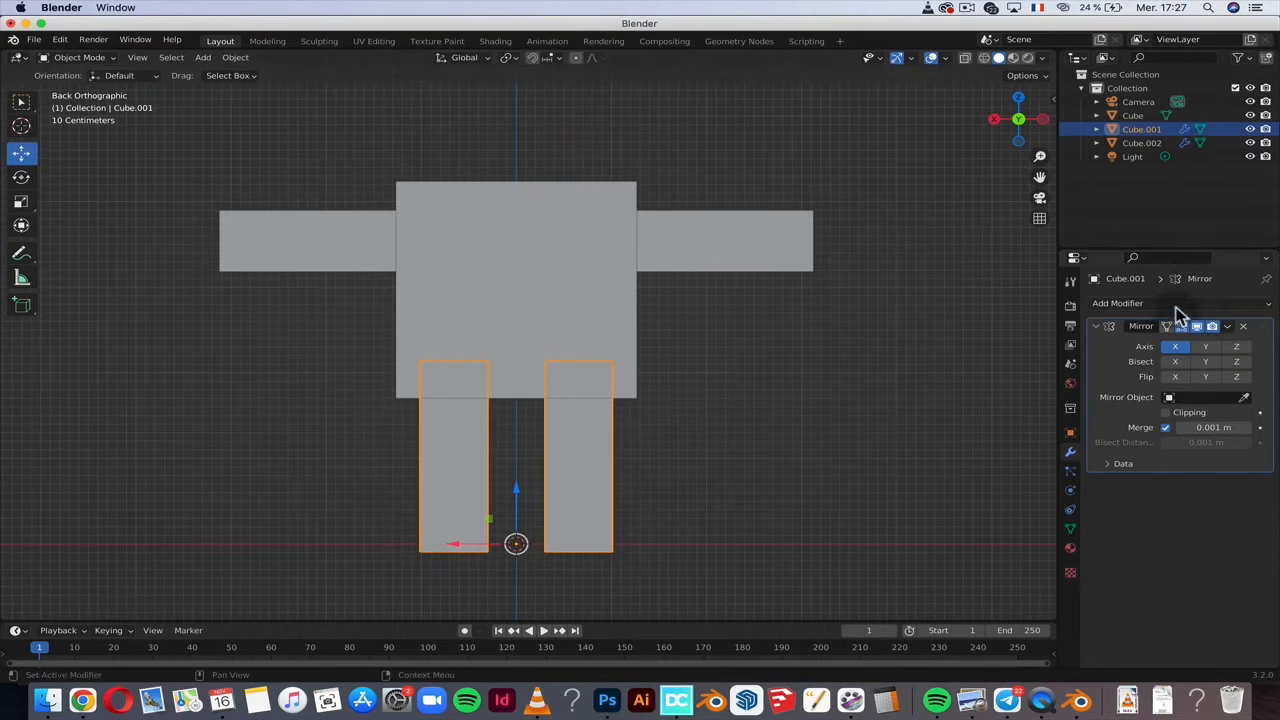
click(1228, 327)
click(1195, 343)
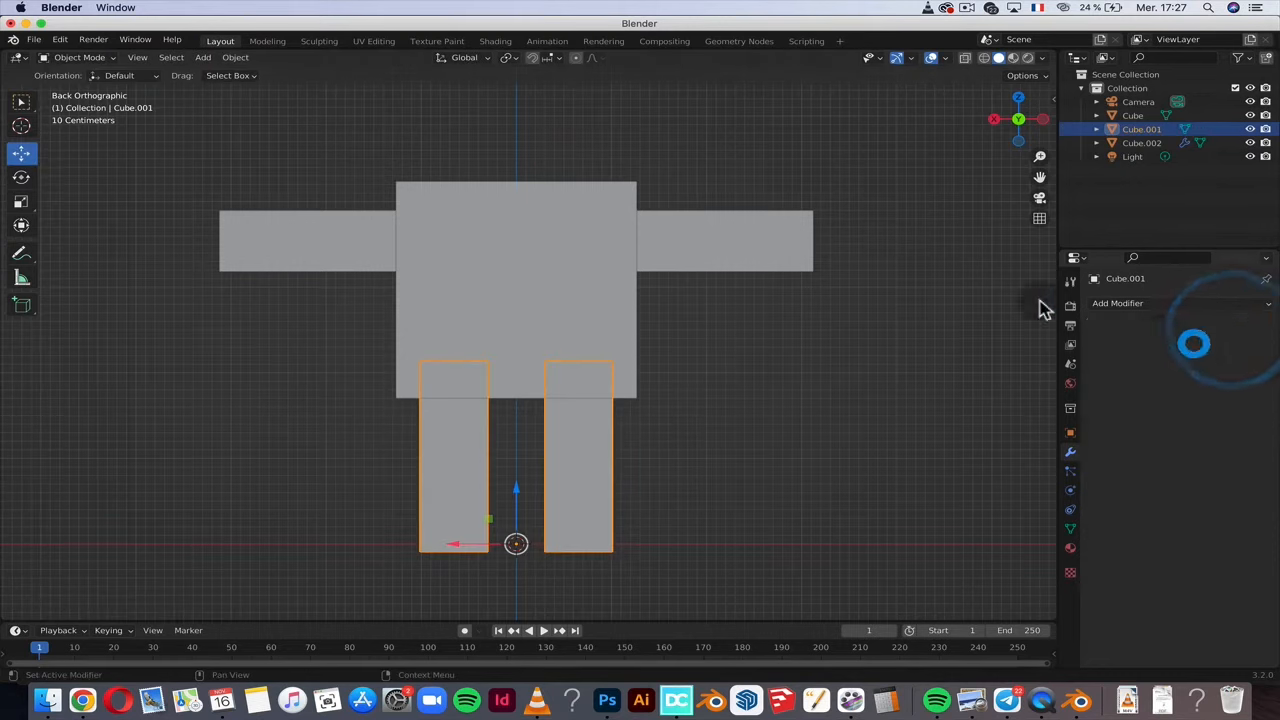
click(766, 243)
- Apply all transforms to the torso, arms and legs together, and join them into one object
drag(180, 144, 865, 578)
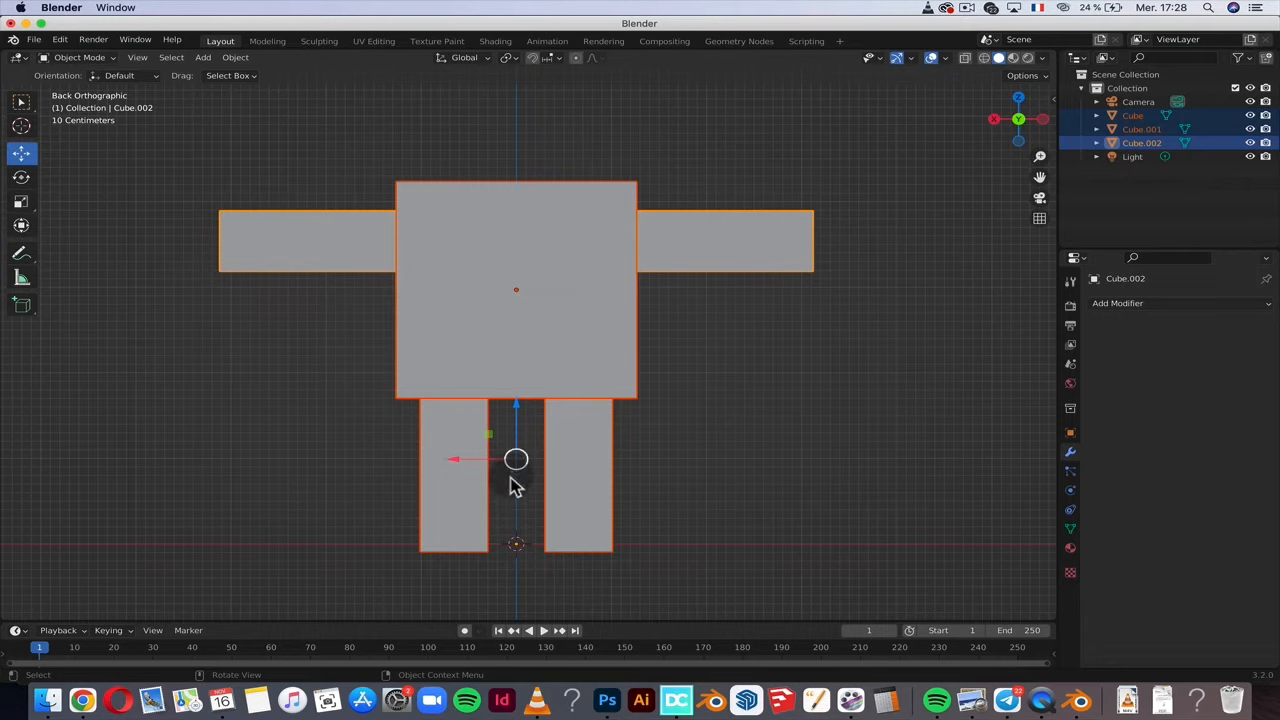
click(230, 57)
mouse_move(286, 130)
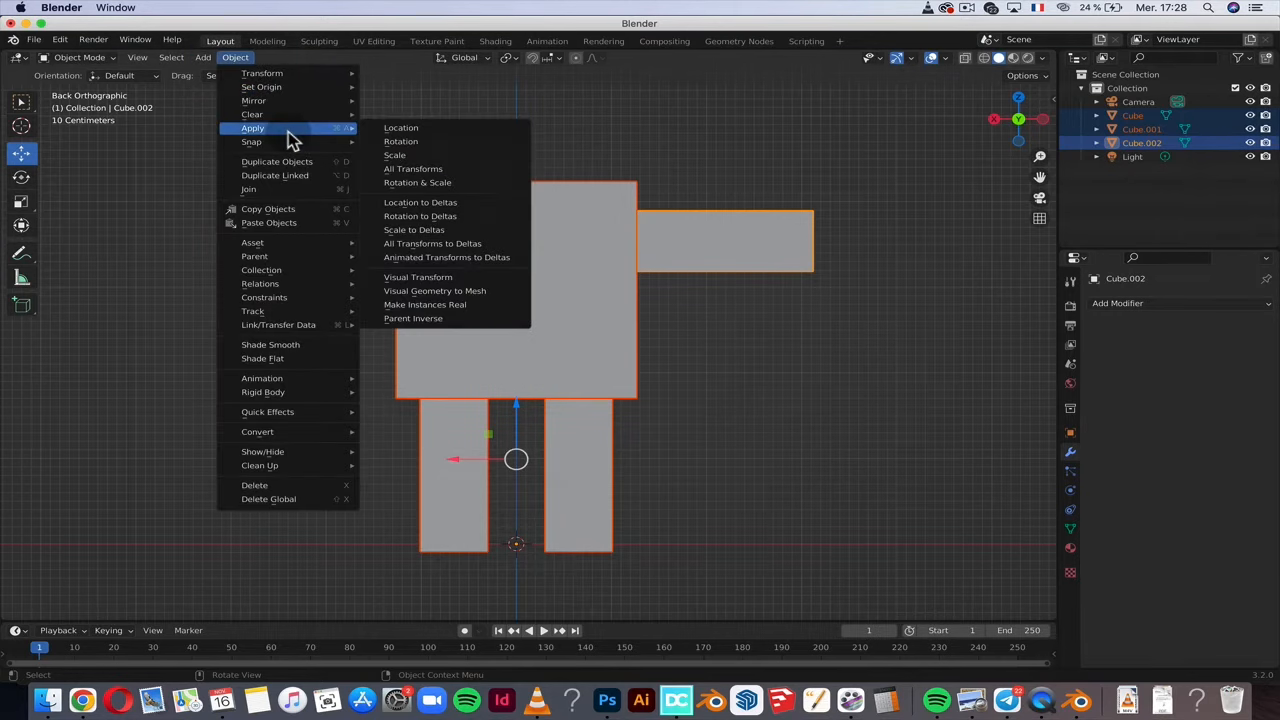
click(425, 170)
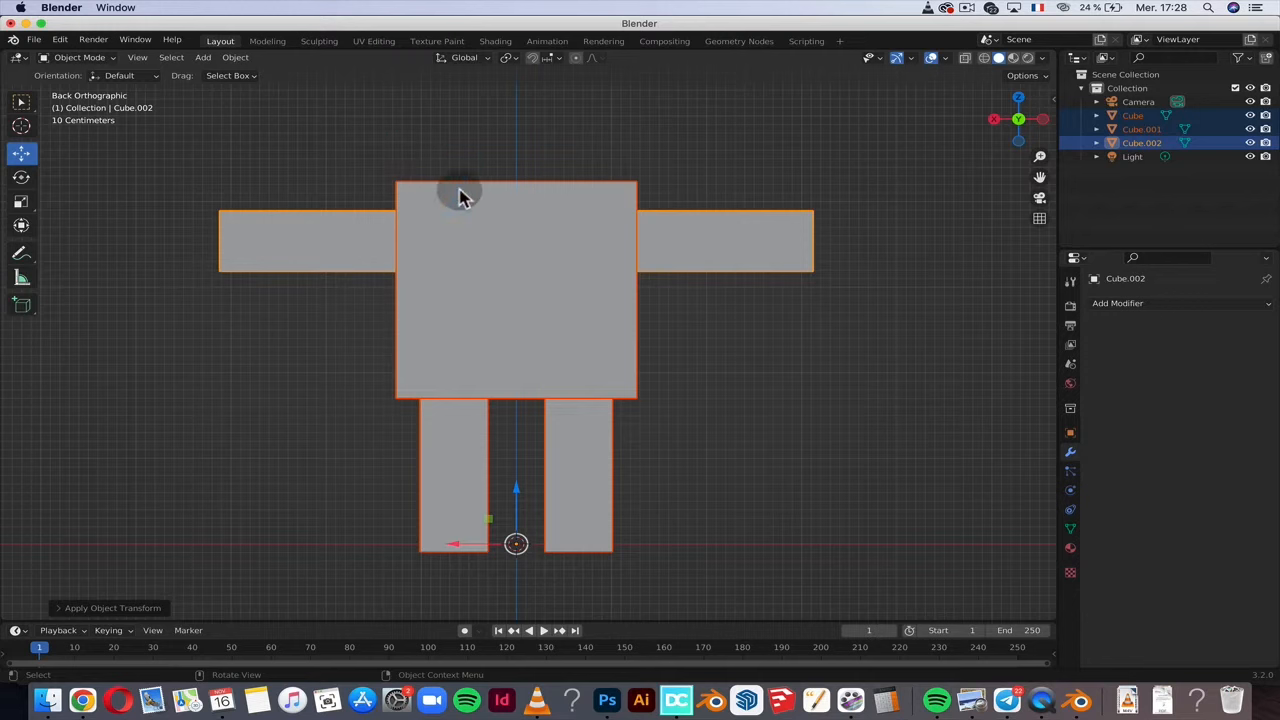
click(232, 58)
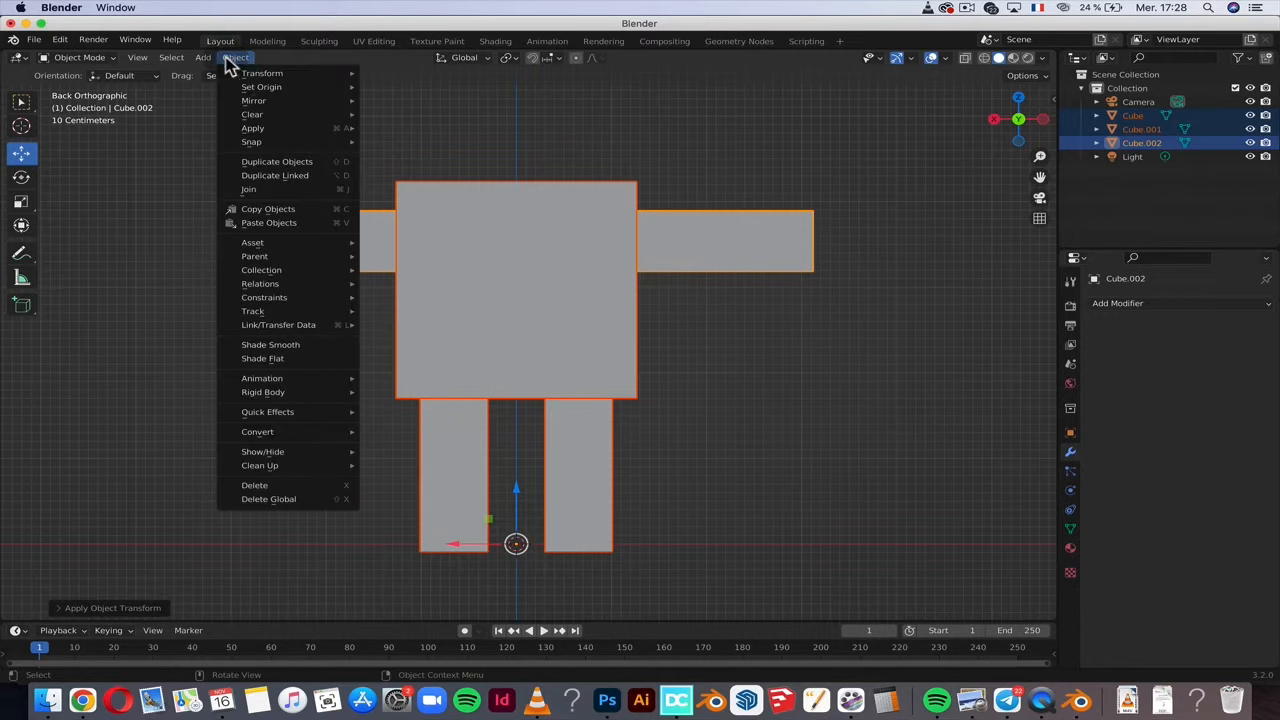
click(322, 191)
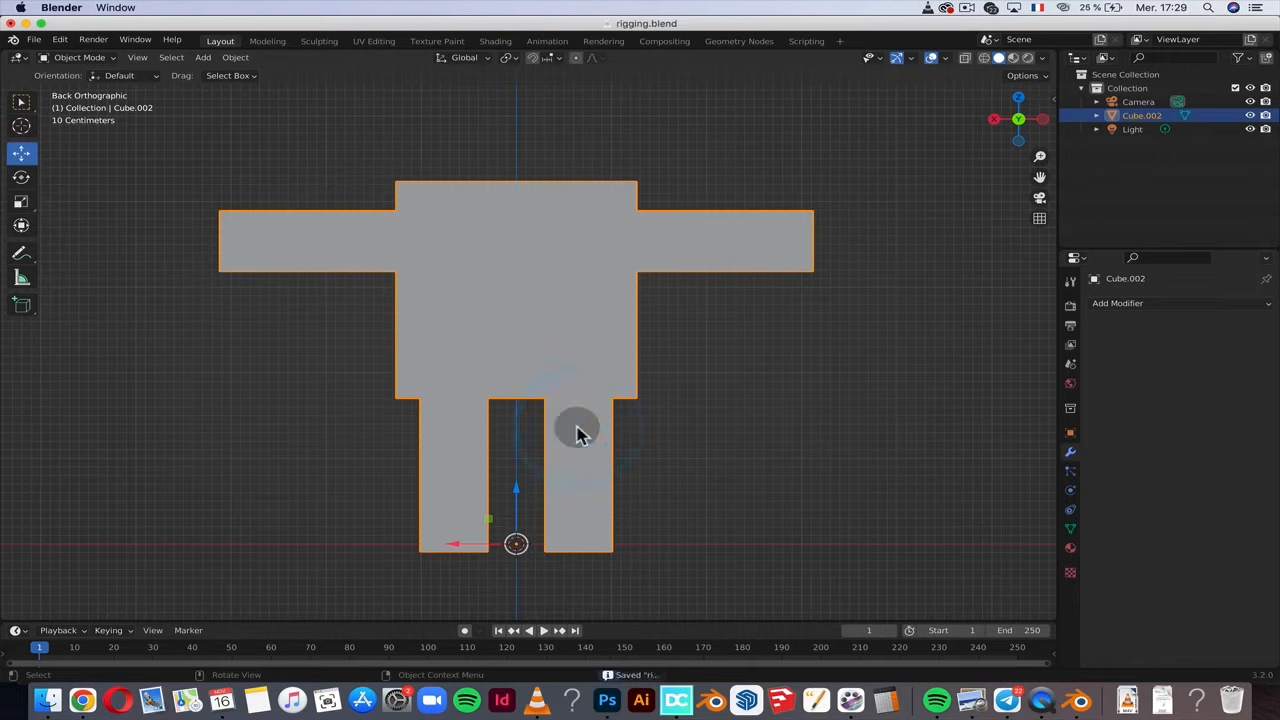
- Add an armature and, in wireframe display, raise it about 1.99 m along Z into the lower torso
click(203, 58)
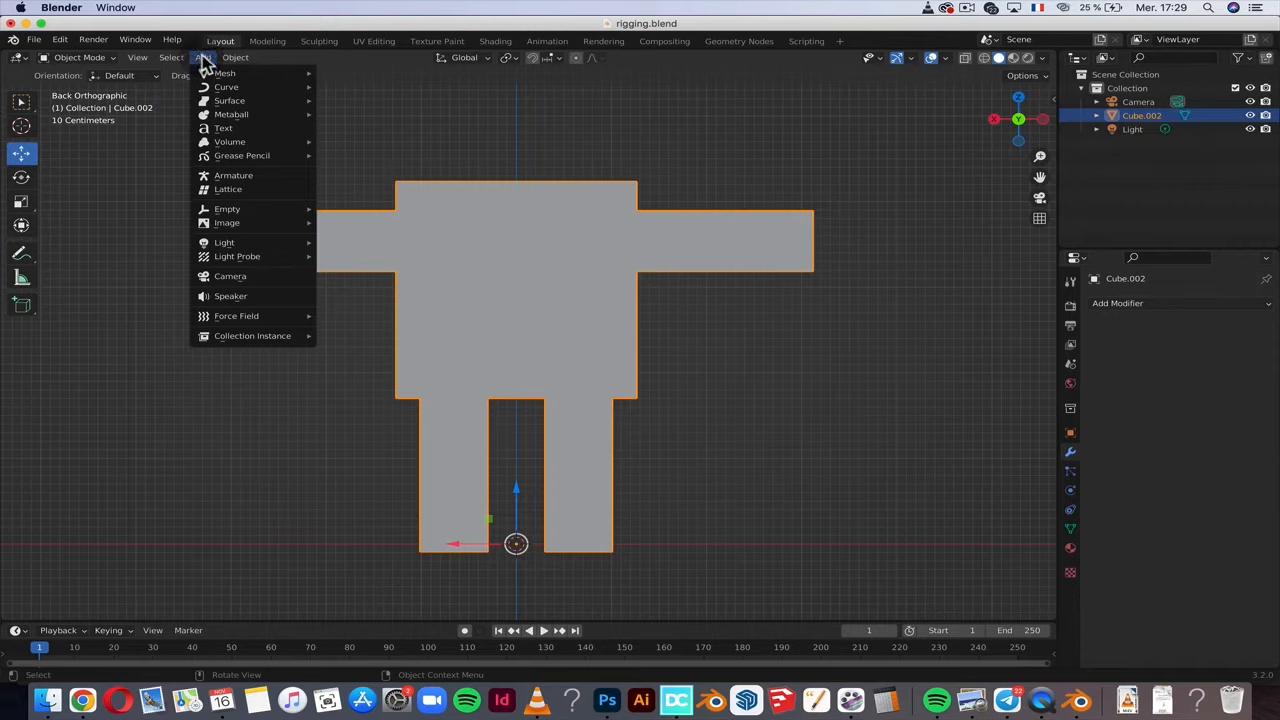
click(272, 178)
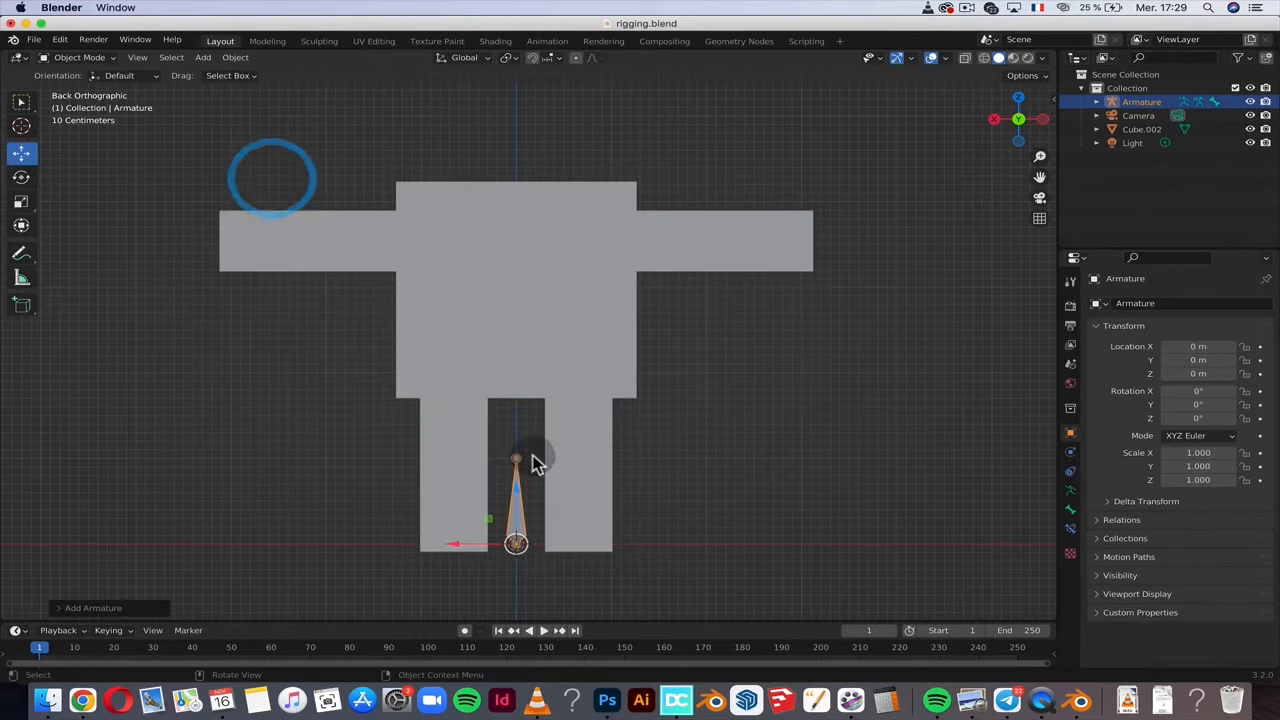
click(985, 58)
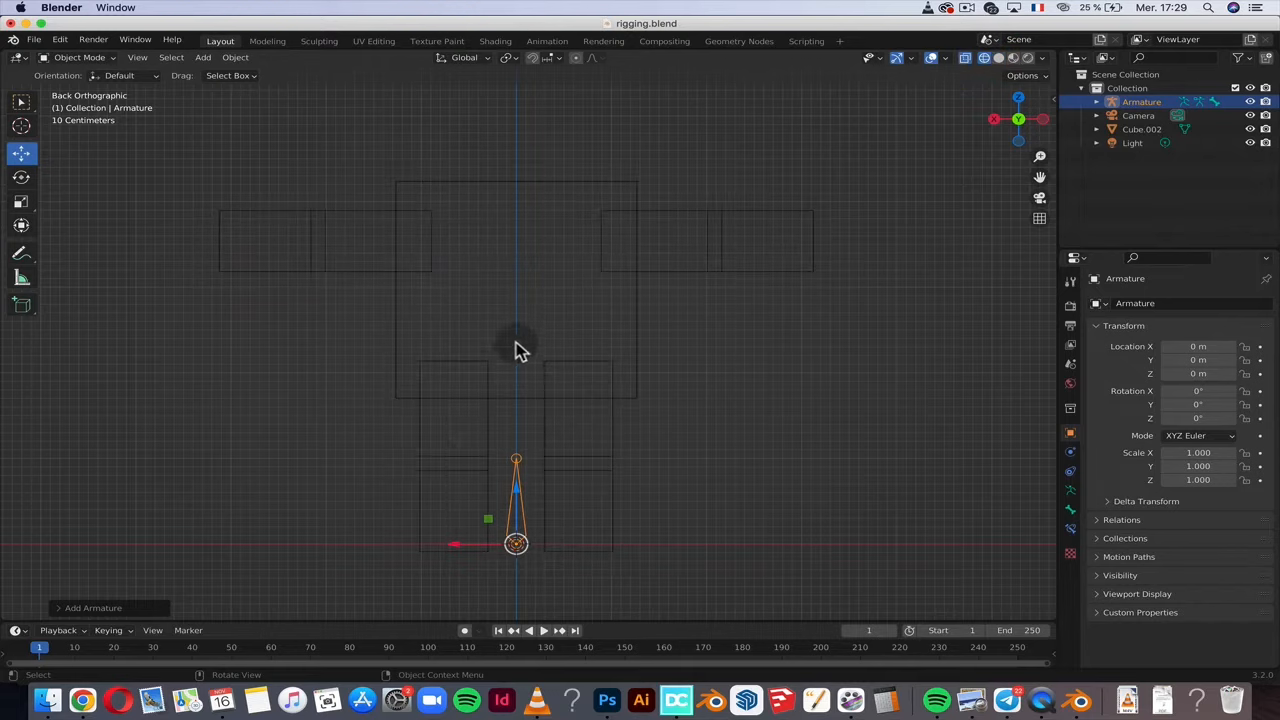
drag(518, 500, 517, 326)
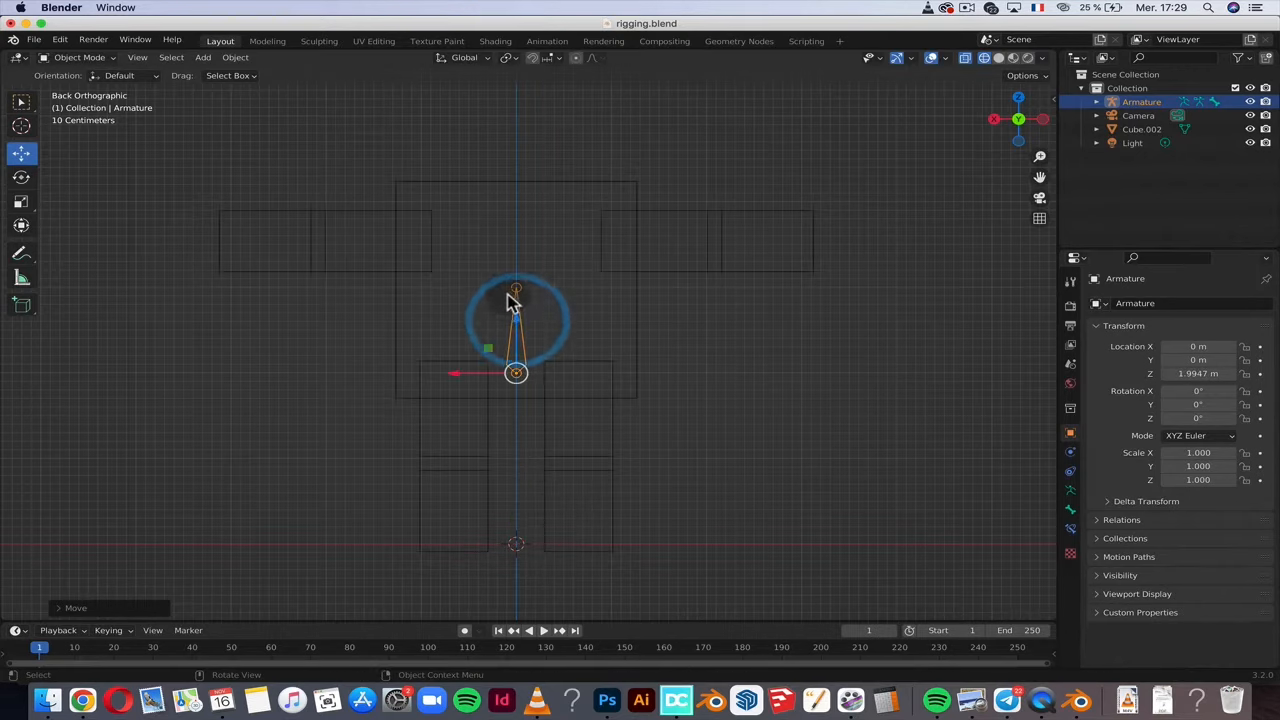
- Lengthen the armature's bone in Edit Mode by moving its tip up along Z to the arms' lower edge
key(Tab)
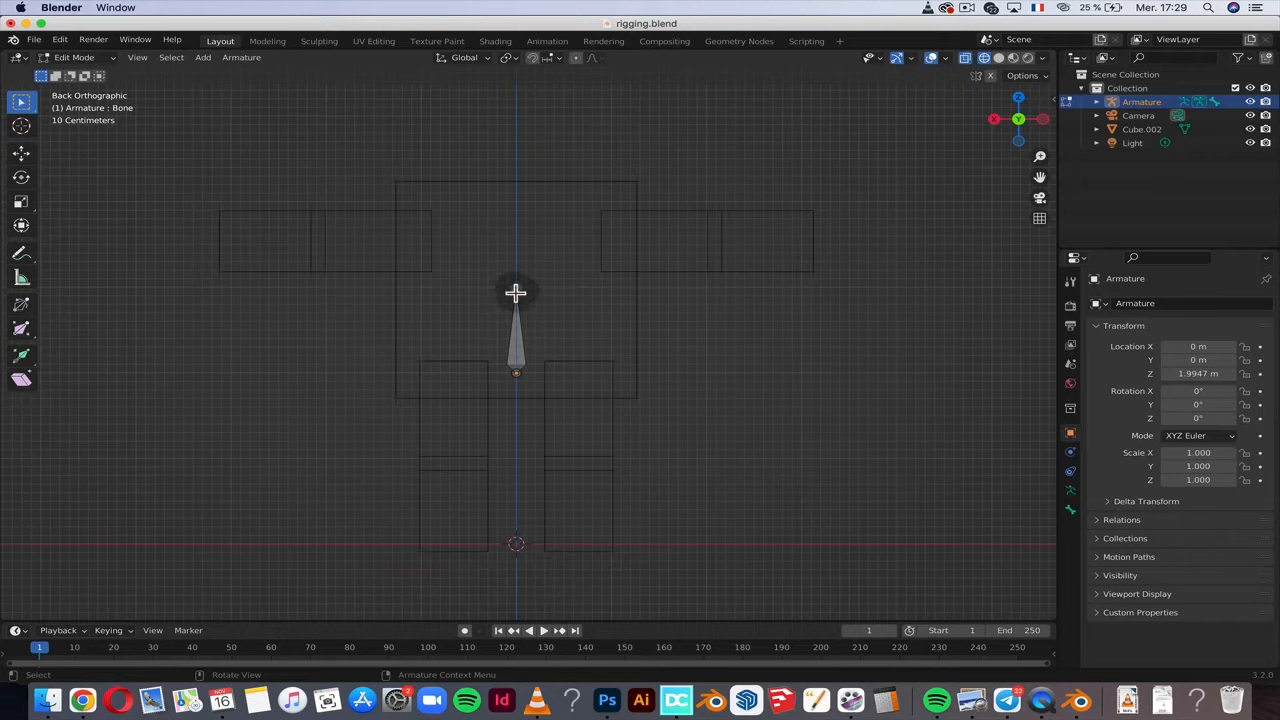
click(516, 289)
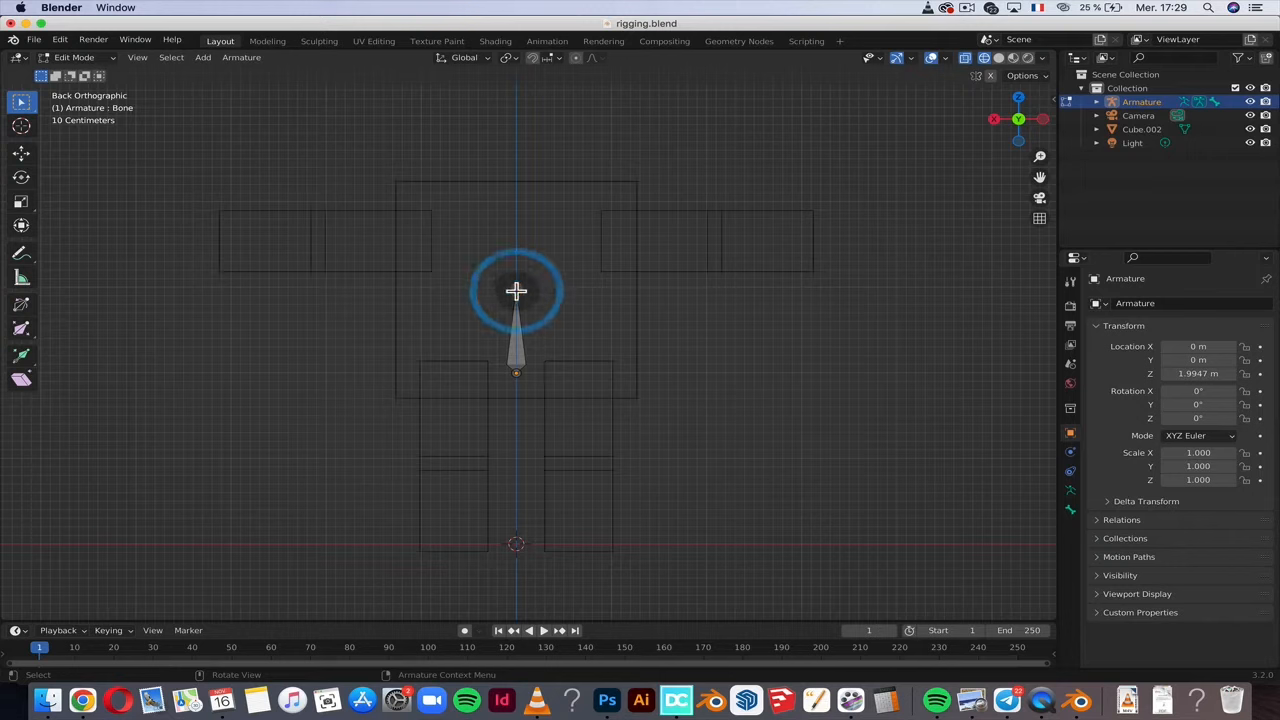
click(20, 152)
drag(514, 240, 515, 214)
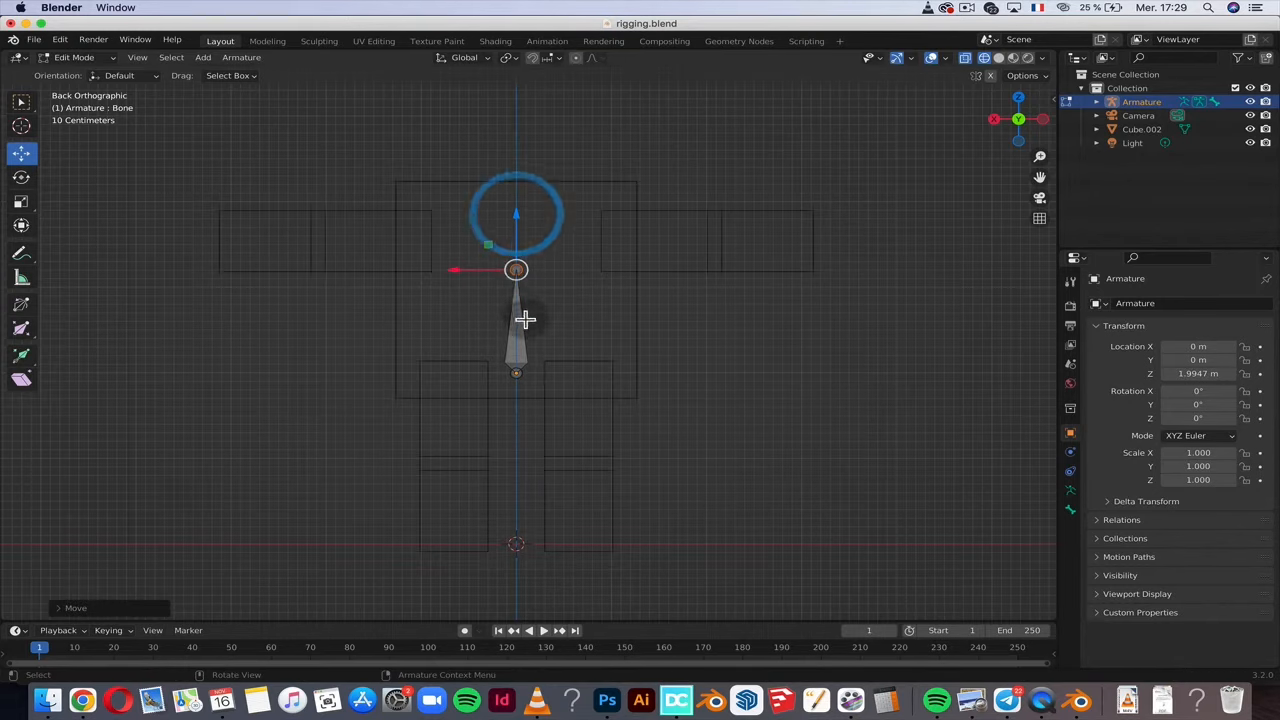
- Extrude a head bone about 0.6 m upward along Z from the torso bone's tip
key(e)
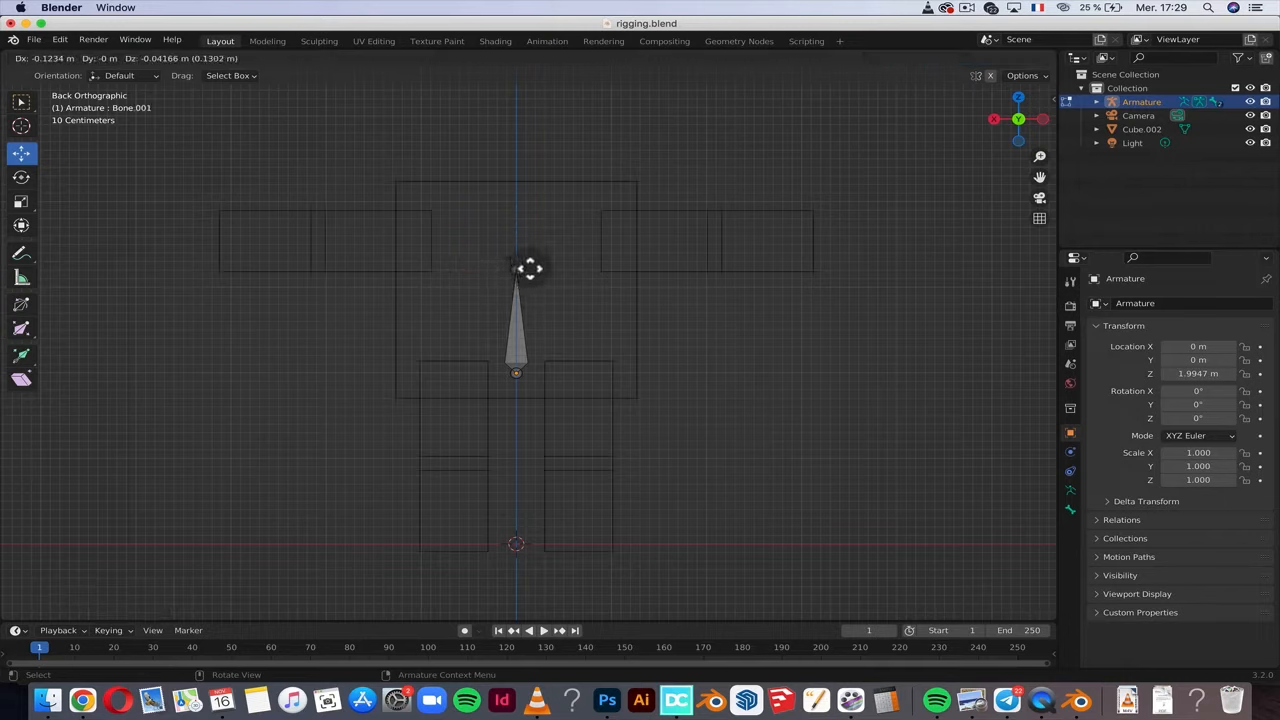
key(z)
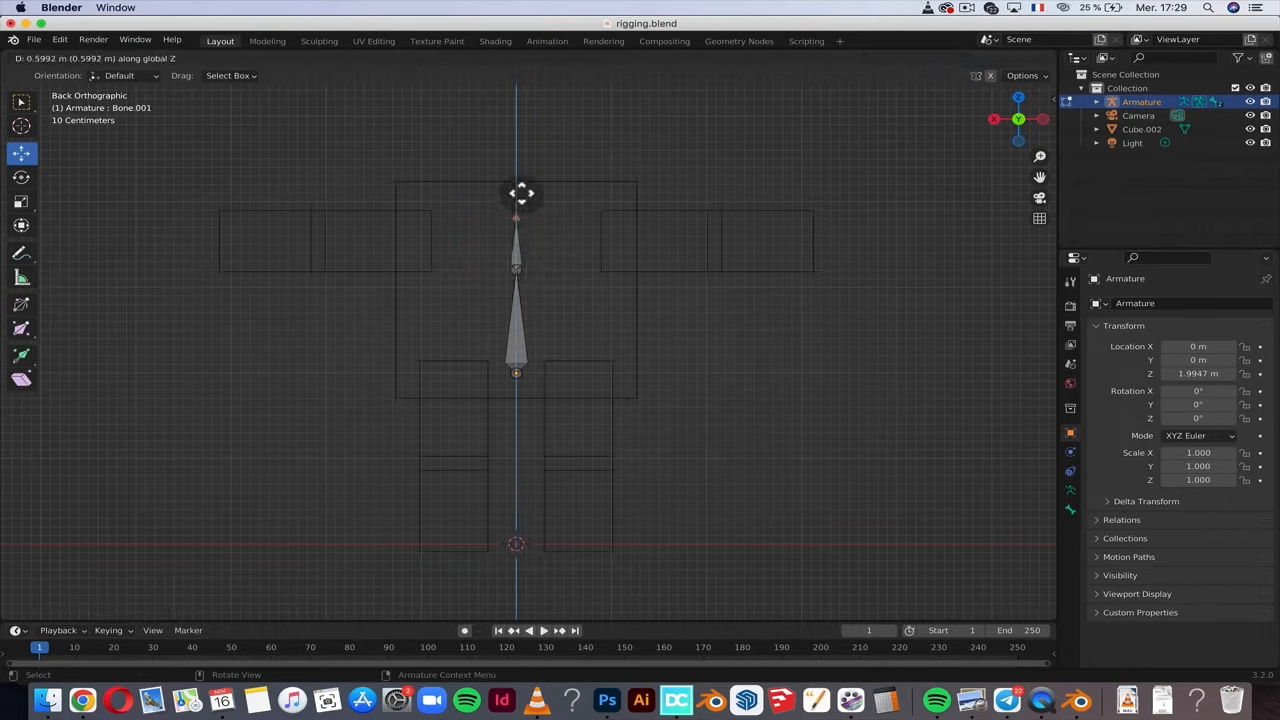
click(520, 195)
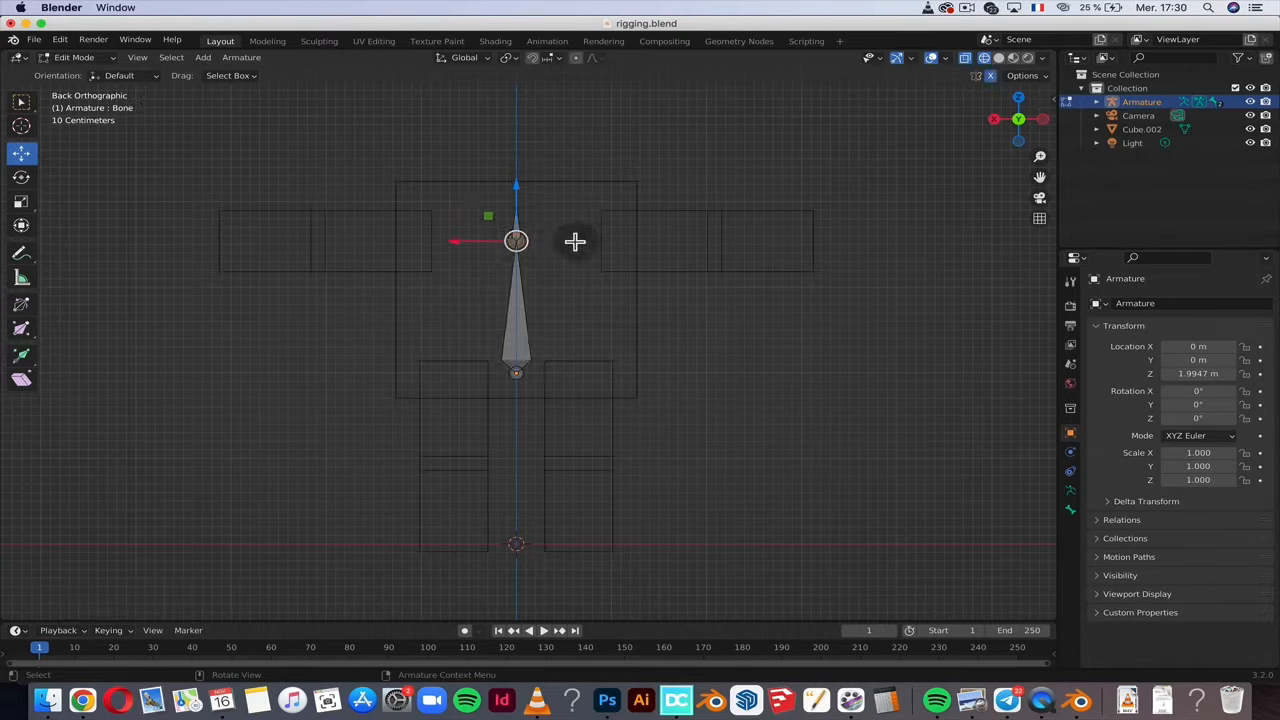
- Extrude a shoulder bone along X from the torso bone's upper joint to just inside the arm's inner end
key(e)
key(x)
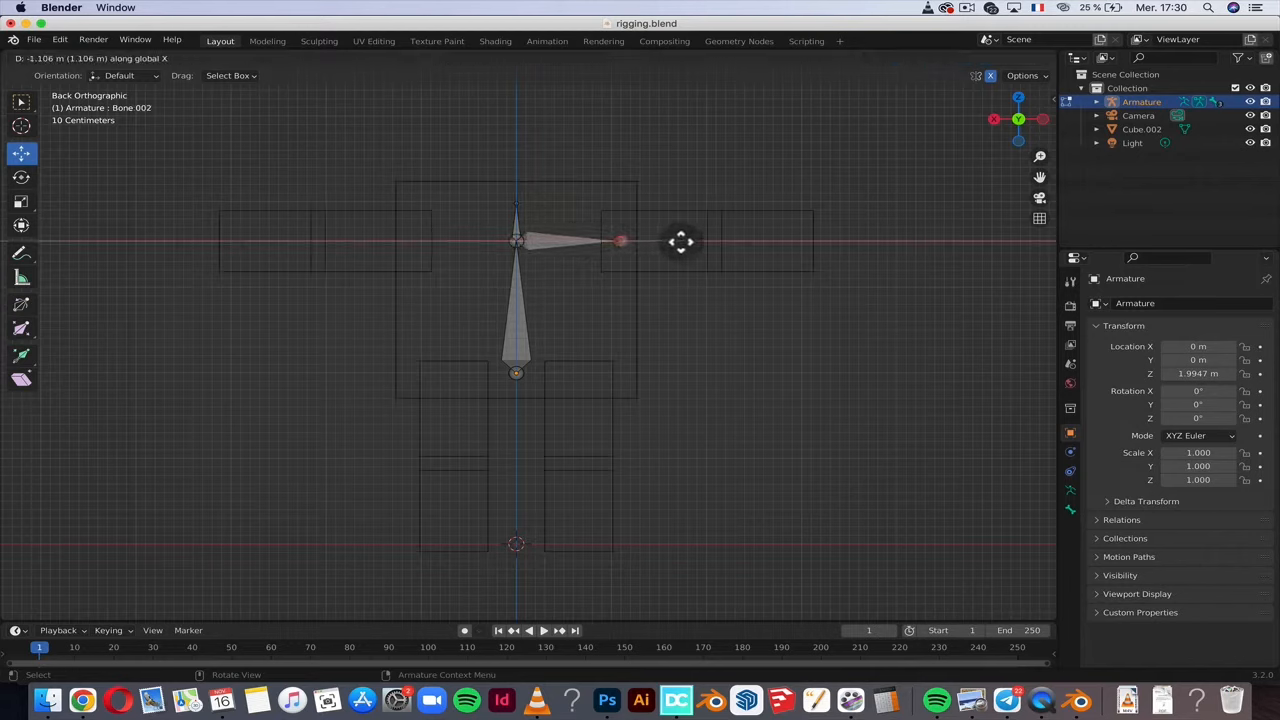
click(680, 241)
- Extrude an upper arm bone along X to the elbow loop cuts and a forearm bone to near the arm's outer end
key(e)
key(x)
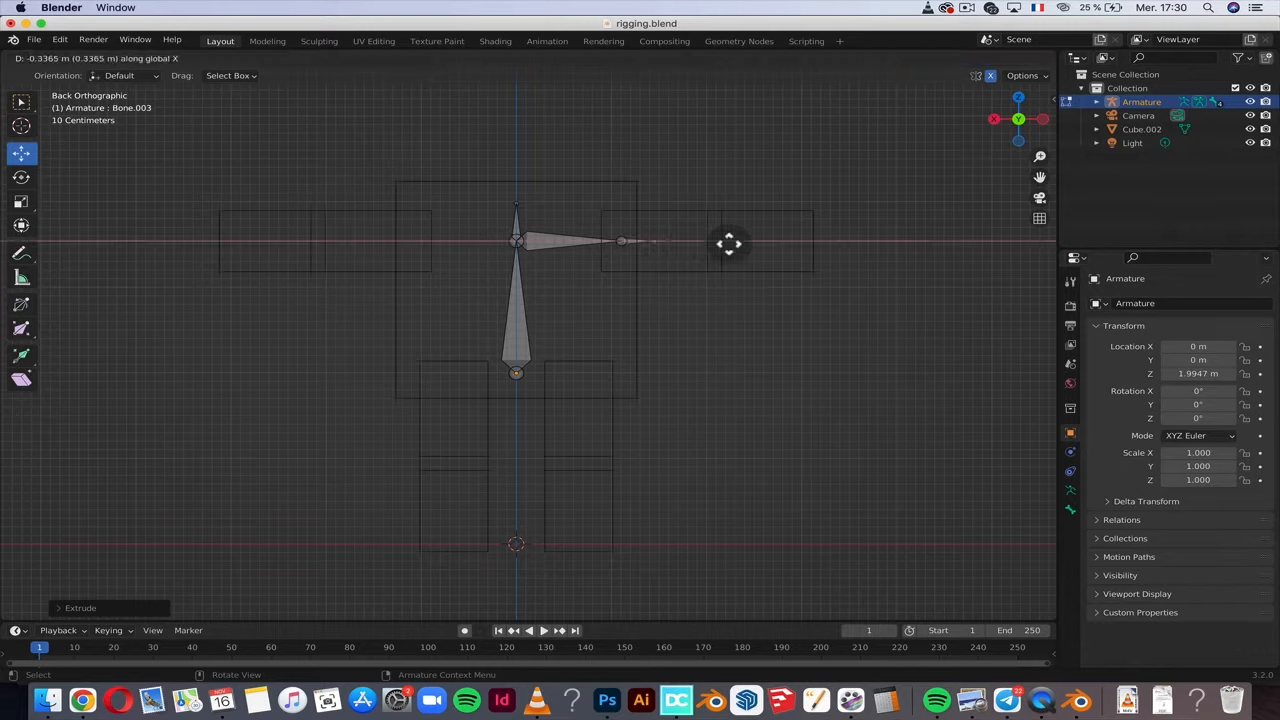
click(772, 244)
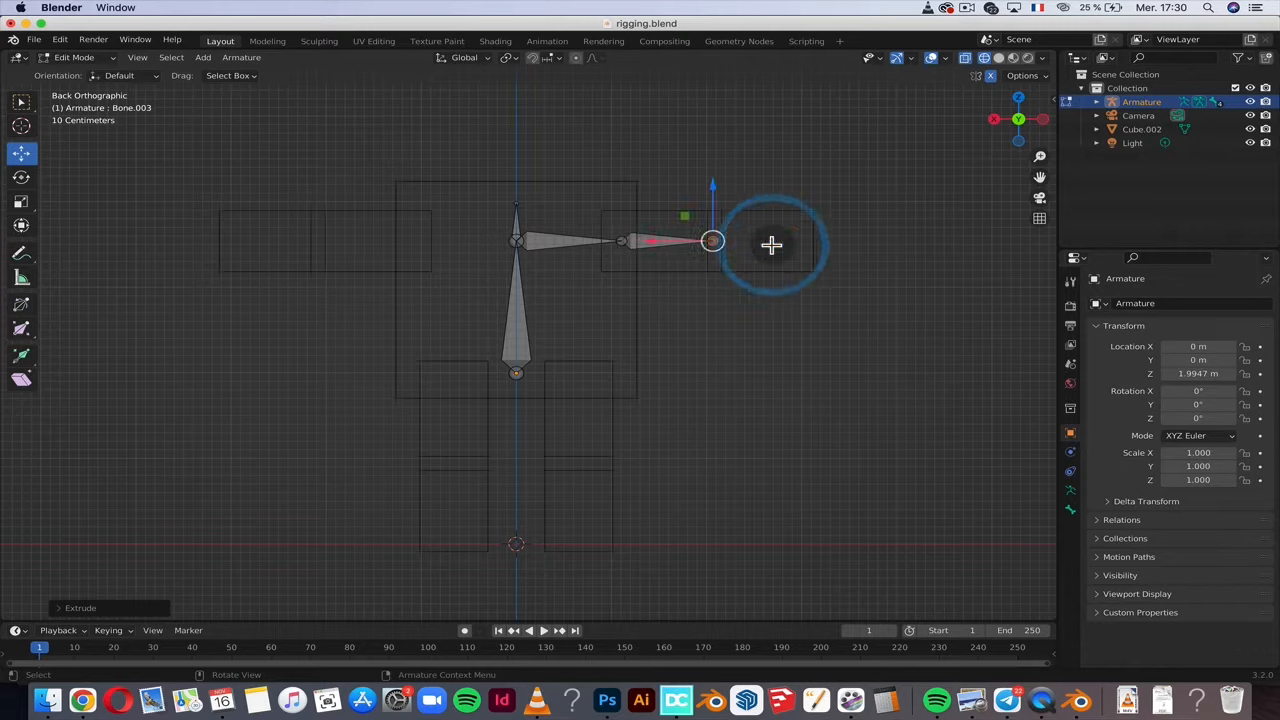
key(e)
key(x)
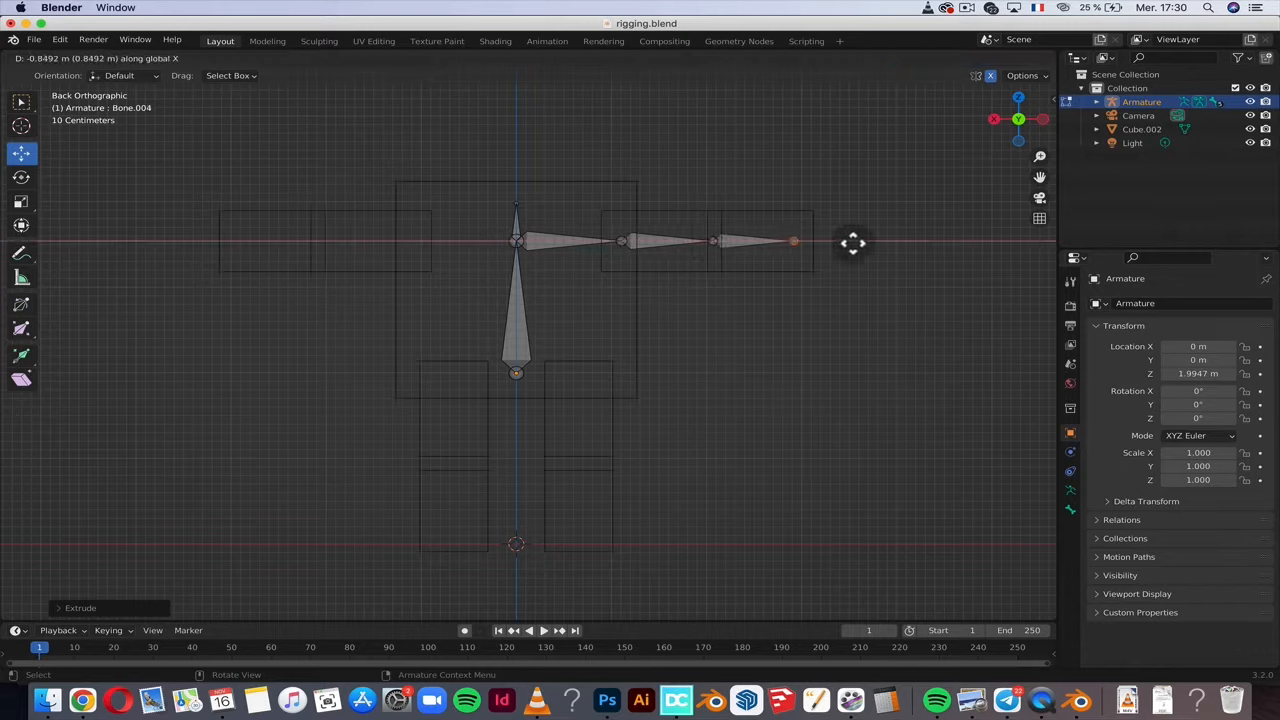
click(853, 242)
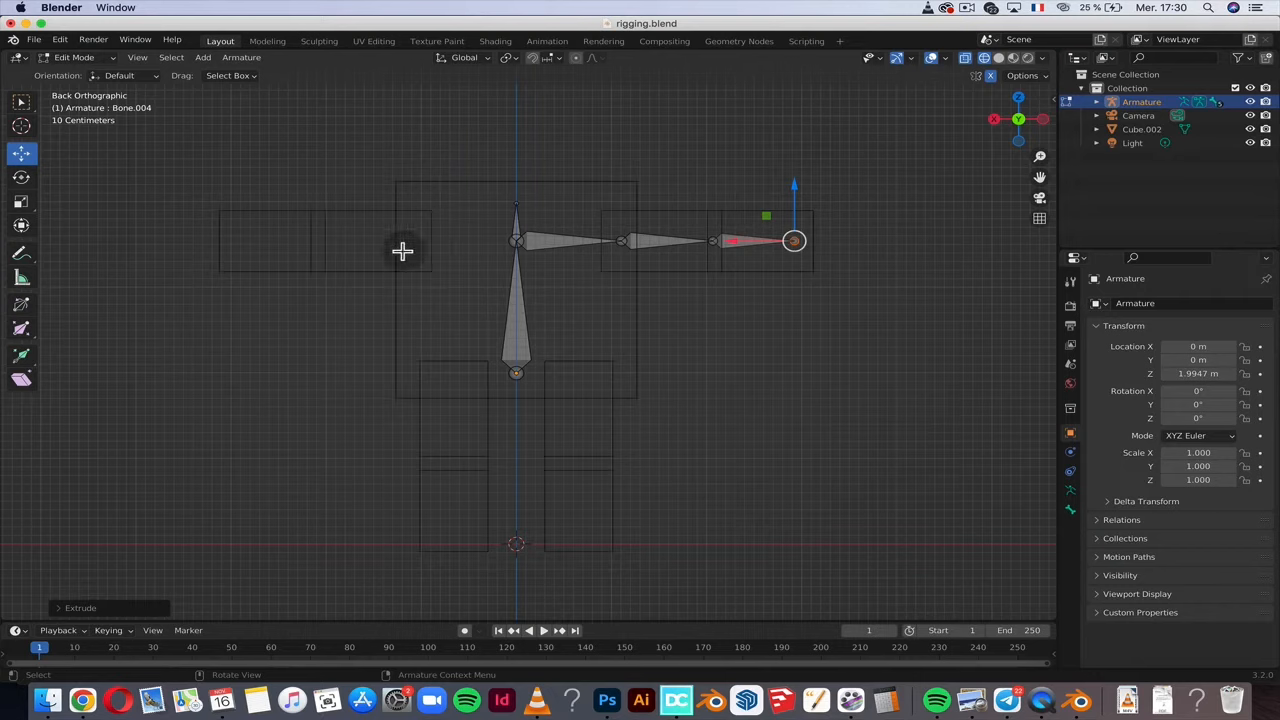
- Extrude a hip bone about 0.69 m along X from the torso bone's base to the middle of the leg on the arm bones' side
click(514, 371)
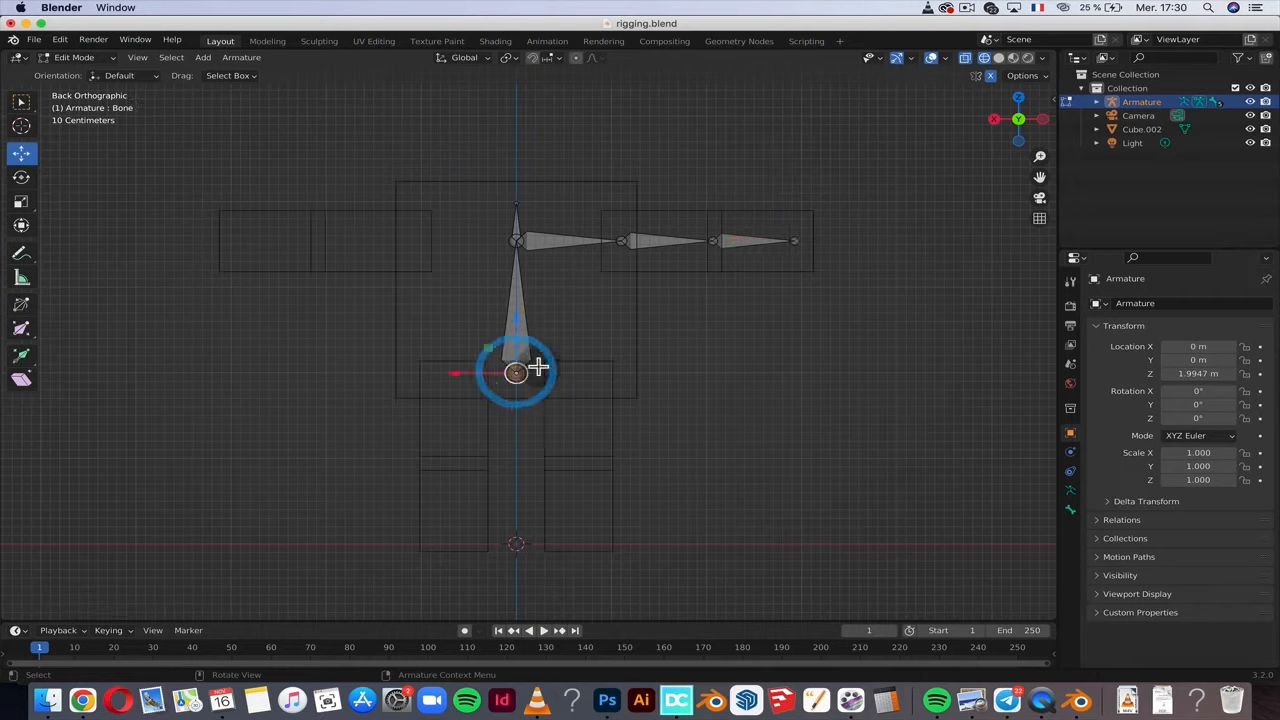
key(e)
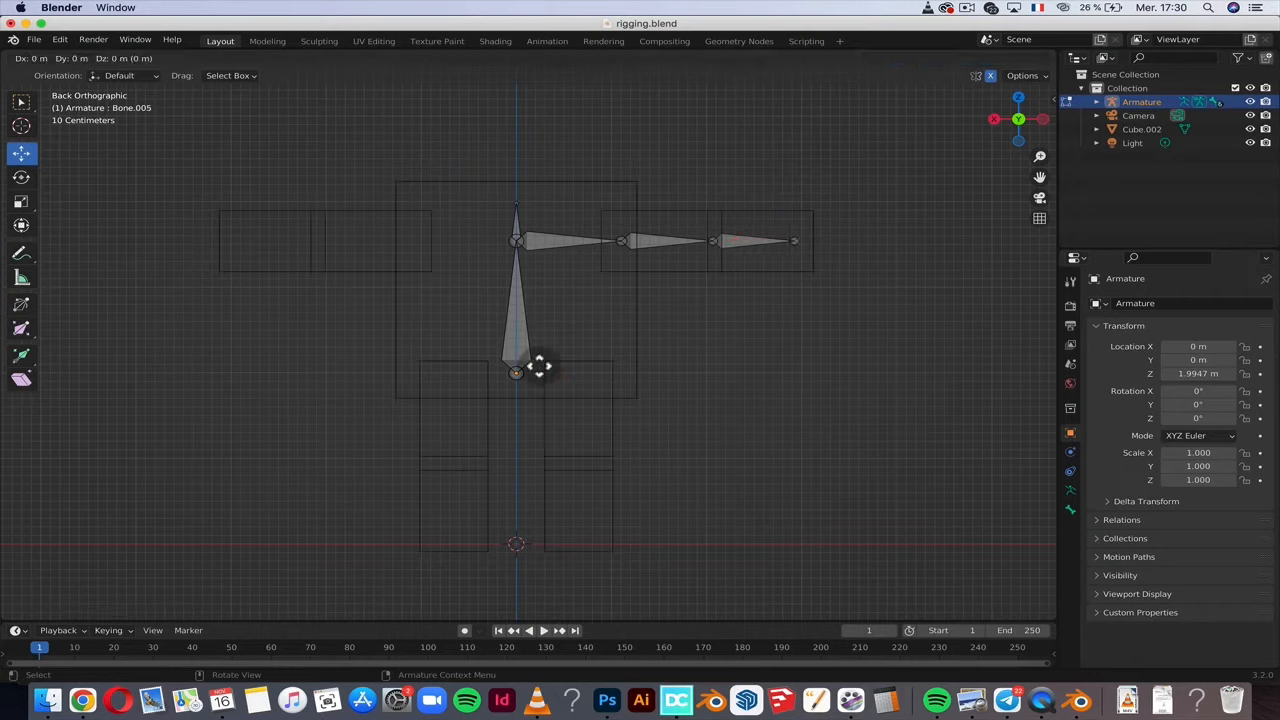
key(x)
click(605, 366)
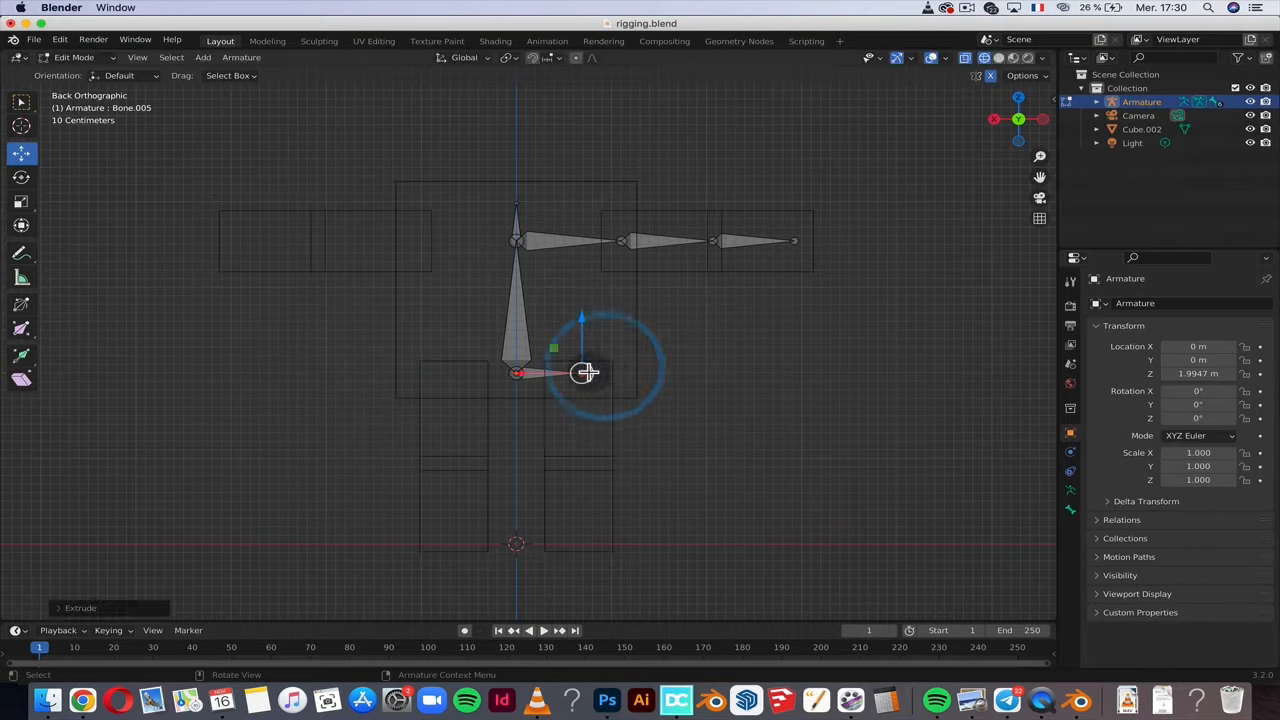
- Extrude a thigh bone about 1.03 m down along Z to the knee cuts, and a lower leg bone down to the foot
key(e)
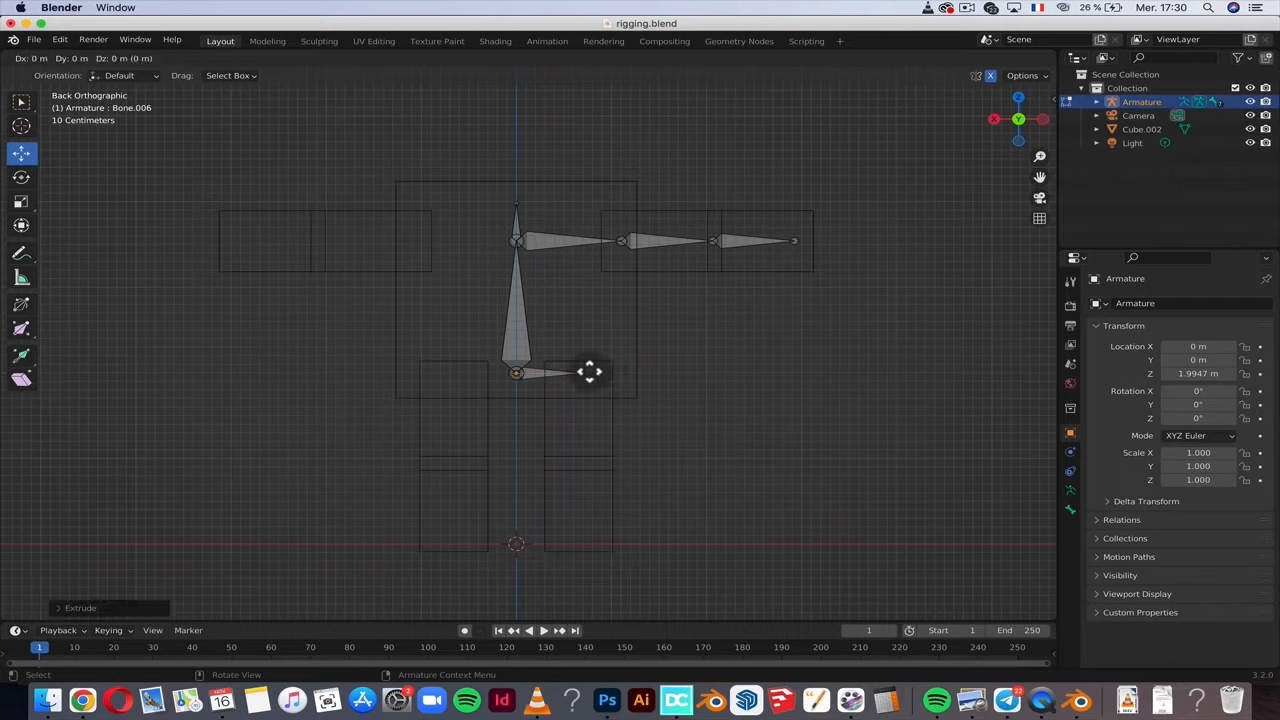
key(z)
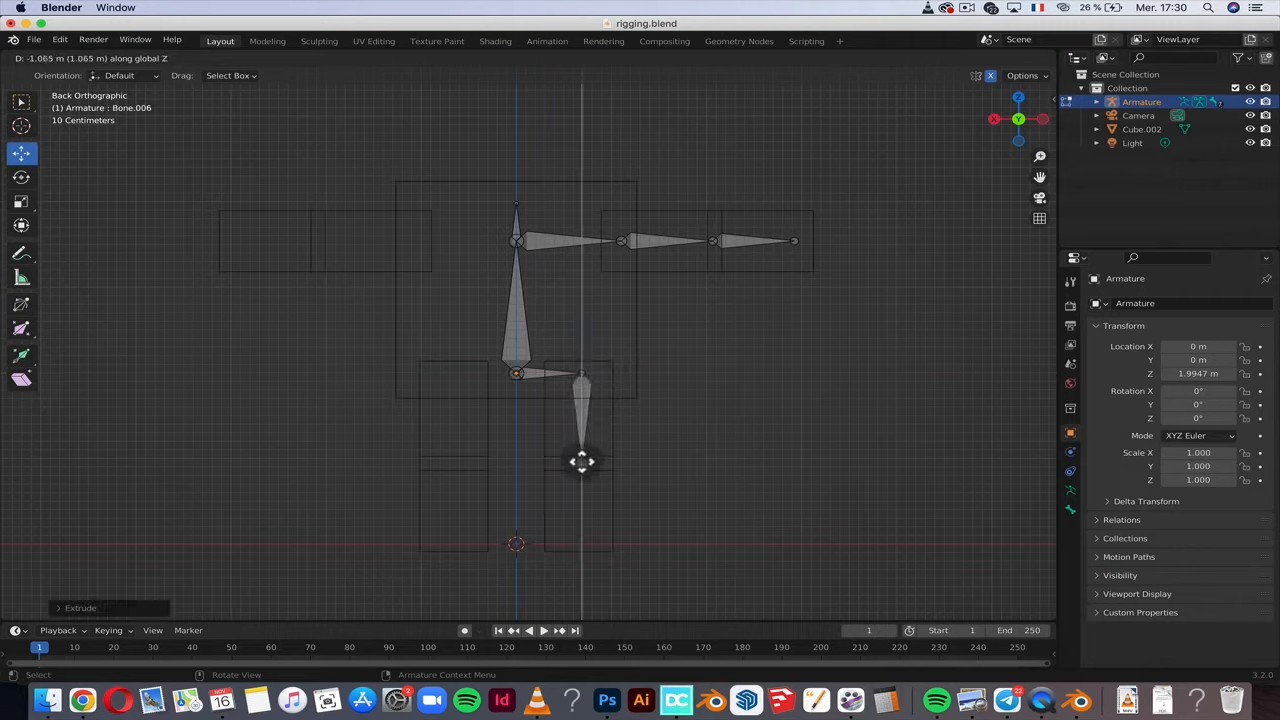
click(581, 460)
key(e)
key(z)
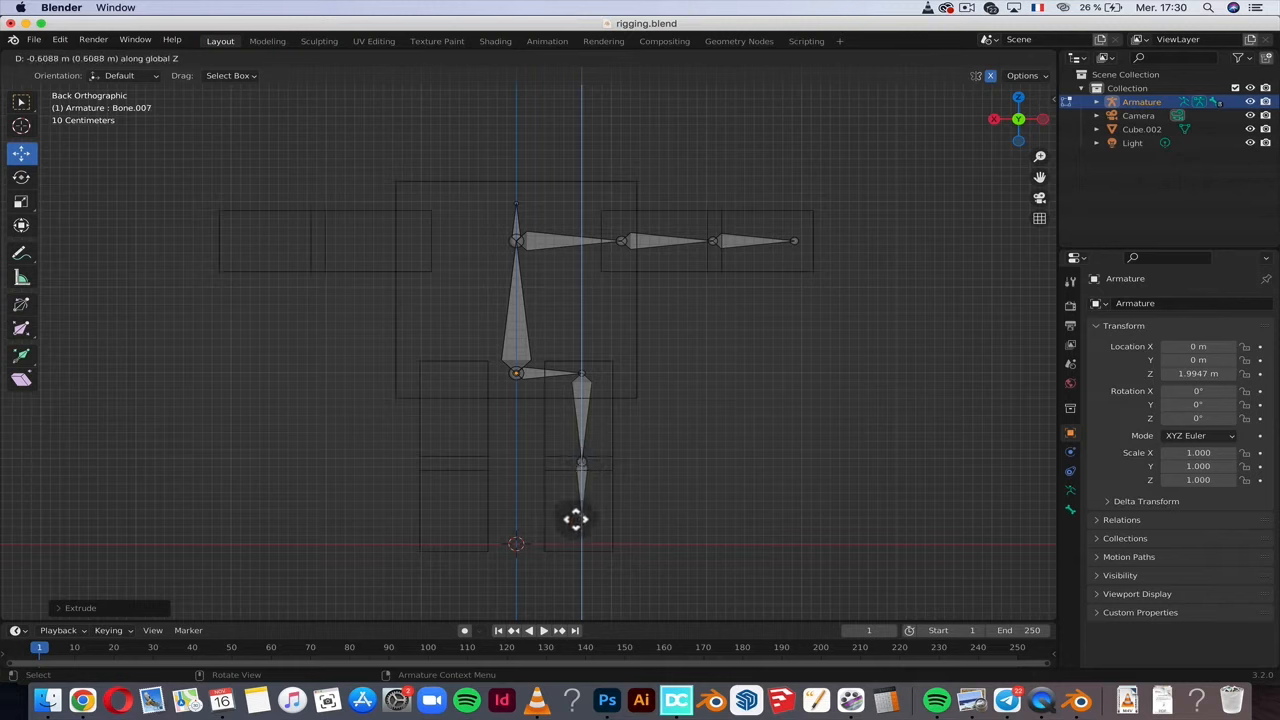
click(577, 536)
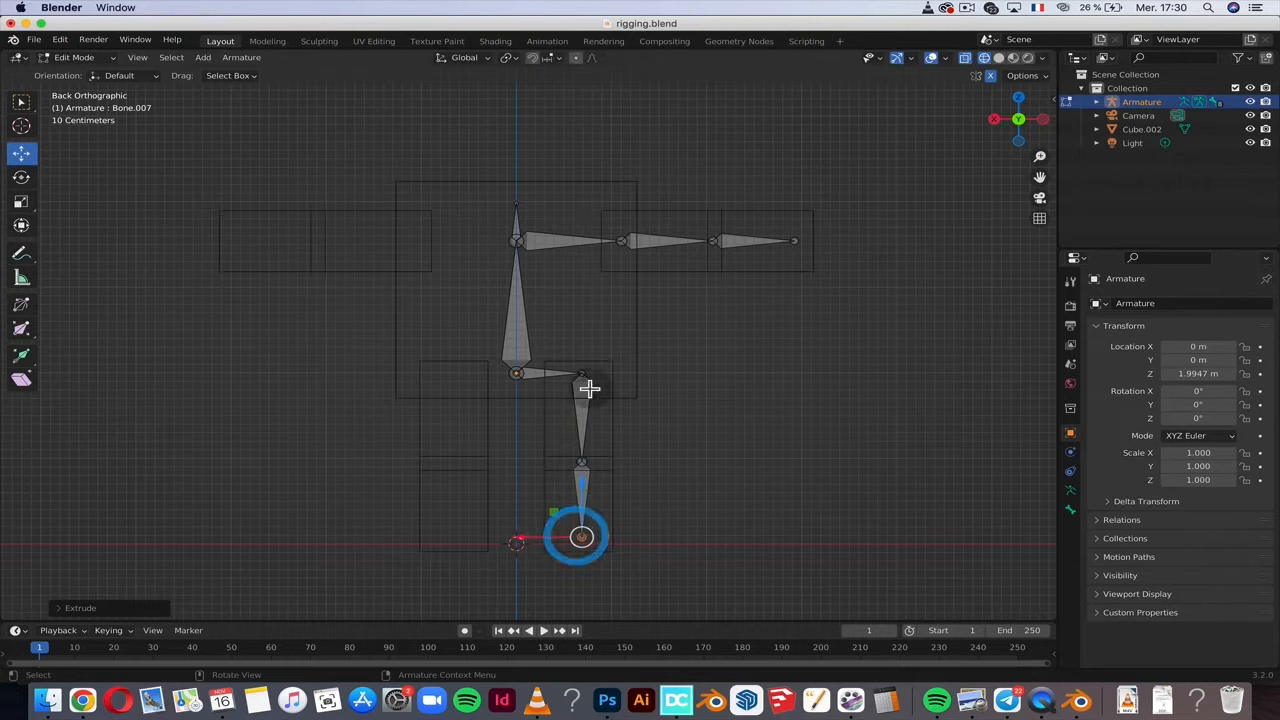
- Offset the elbow joint slightly toward negative Y in the top view to give the arm a small bend
click(1044, 119)
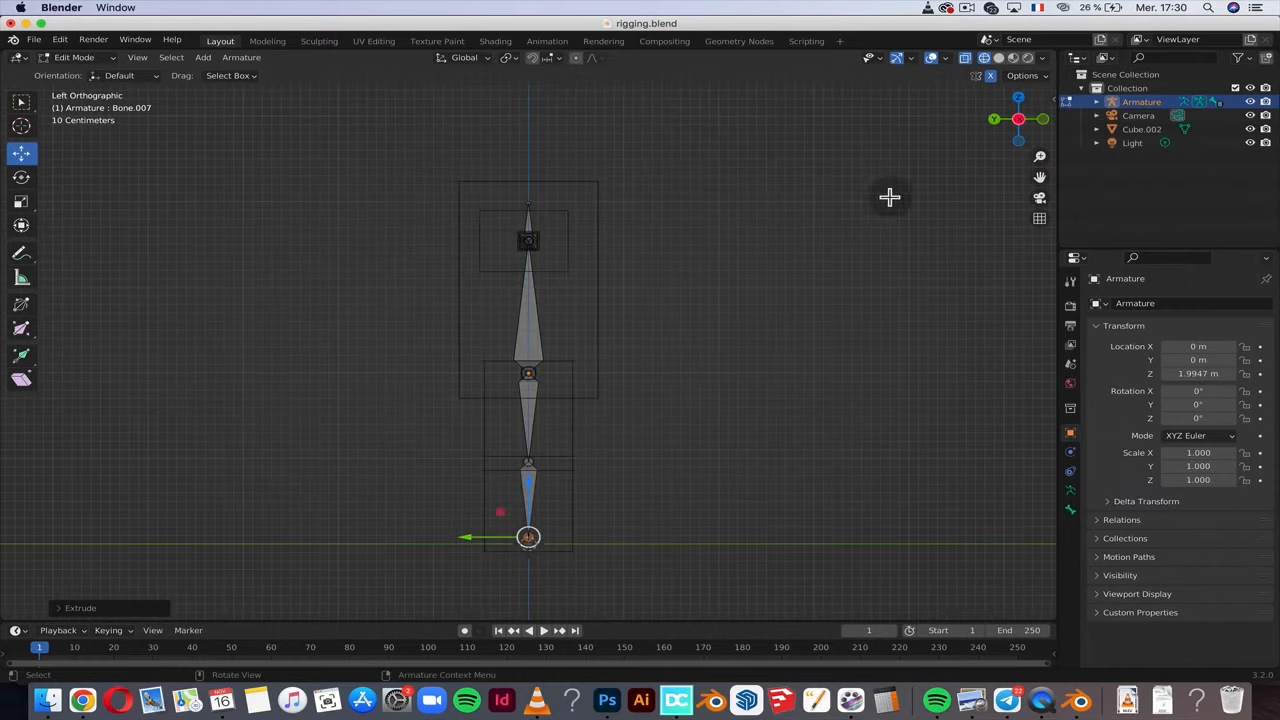
click(1019, 97)
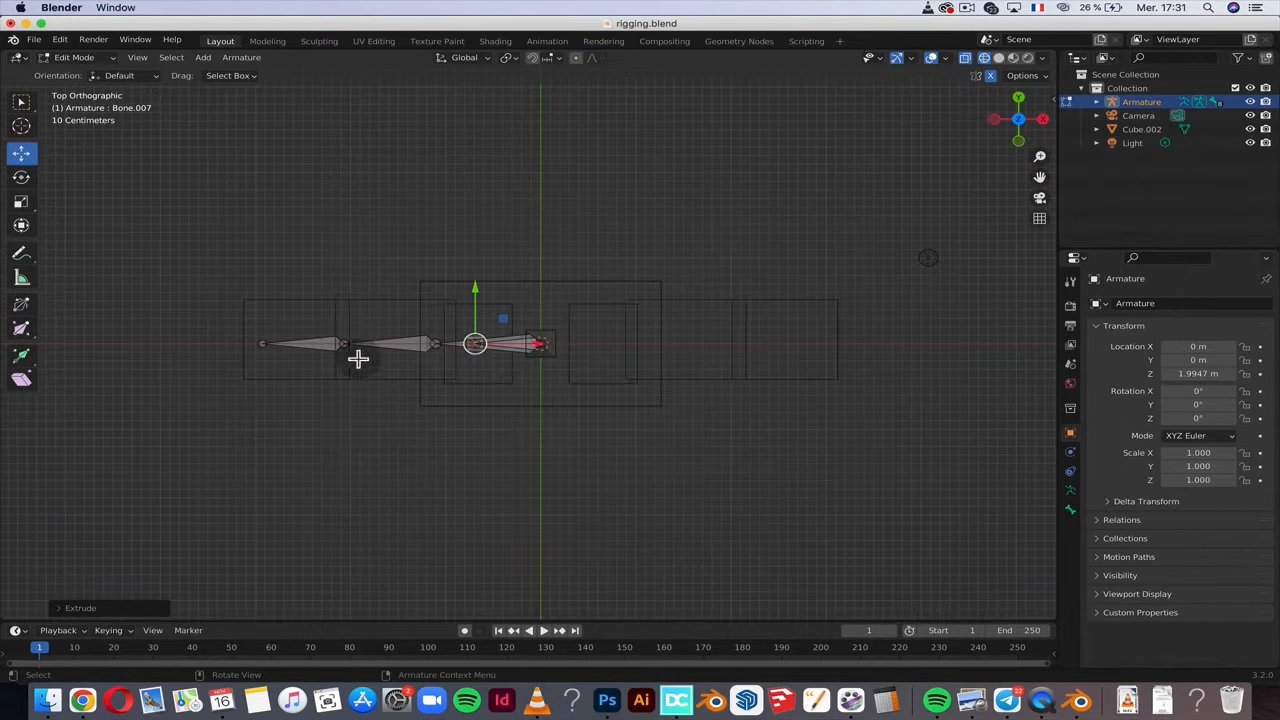
click(343, 340)
drag(343, 286, 343, 296)
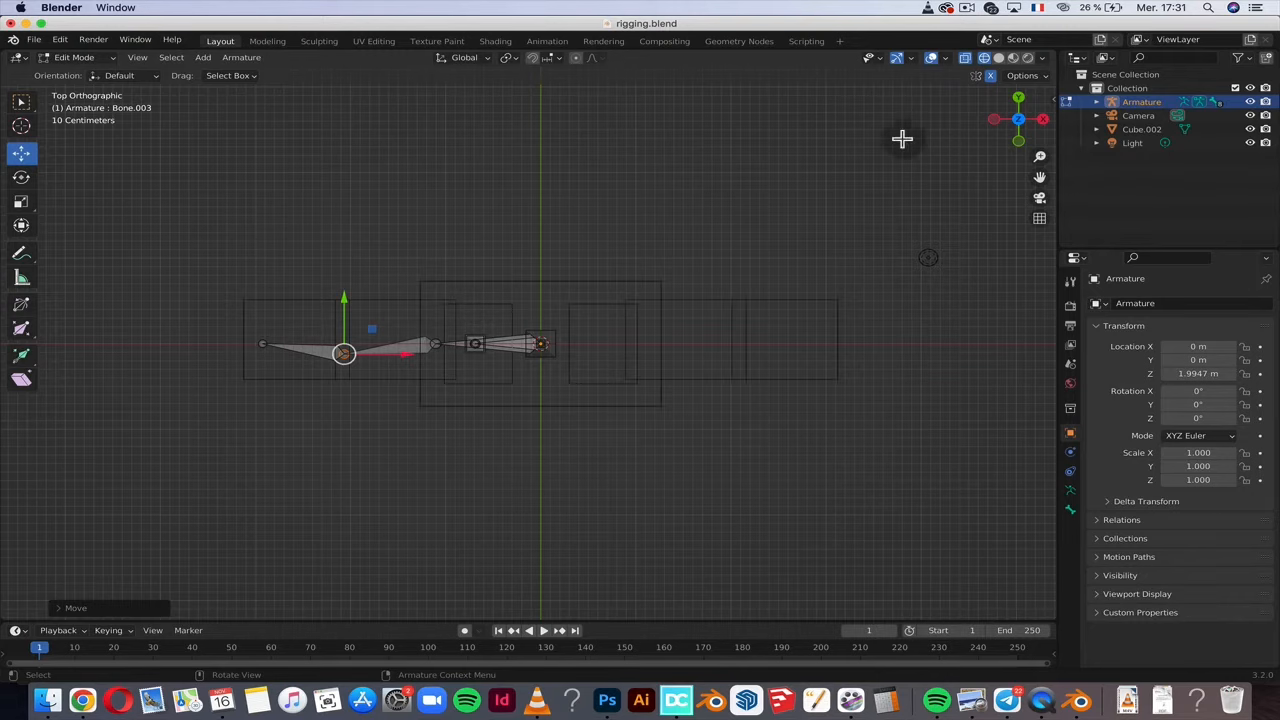
- Offset the knee joint slightly toward negative Y in the side view
click(1018, 142)
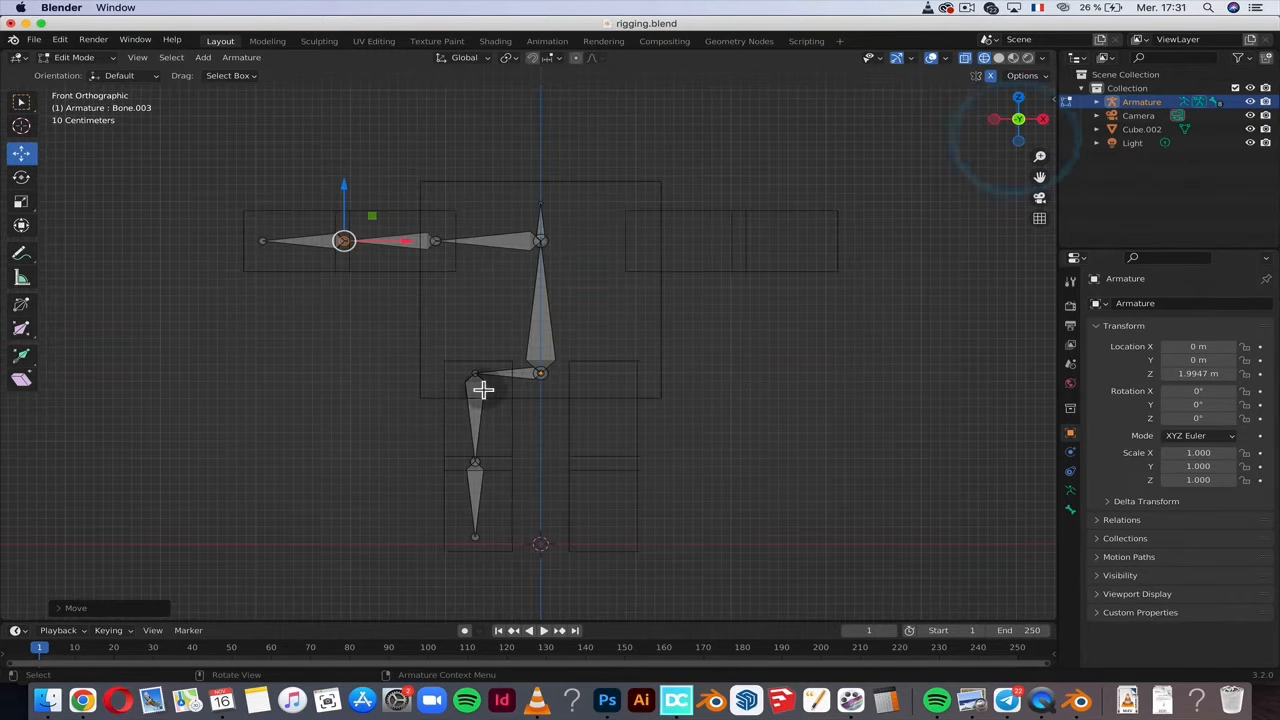
click(992, 119)
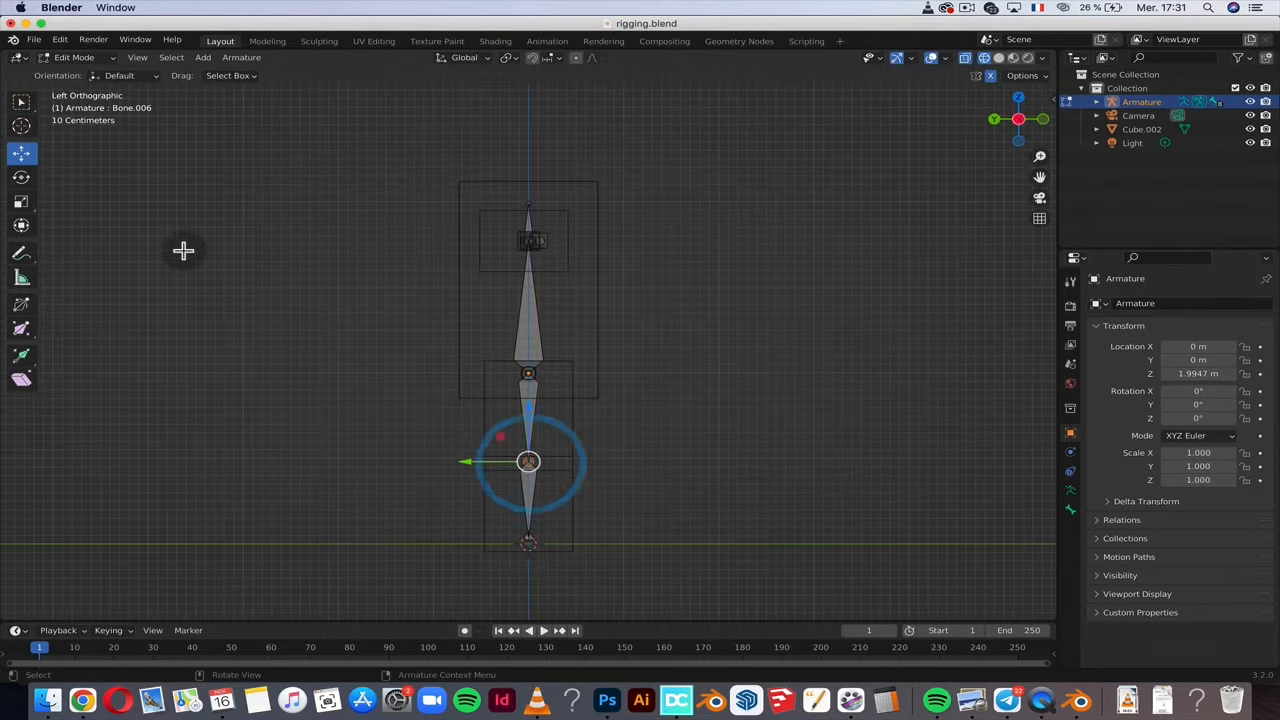
drag(468, 459, 489, 457)
- Move the knee joint along Y to the opposite side of the leg's centre, about 0.24 m toward positive Y
scroll(647, 330, up, 10)
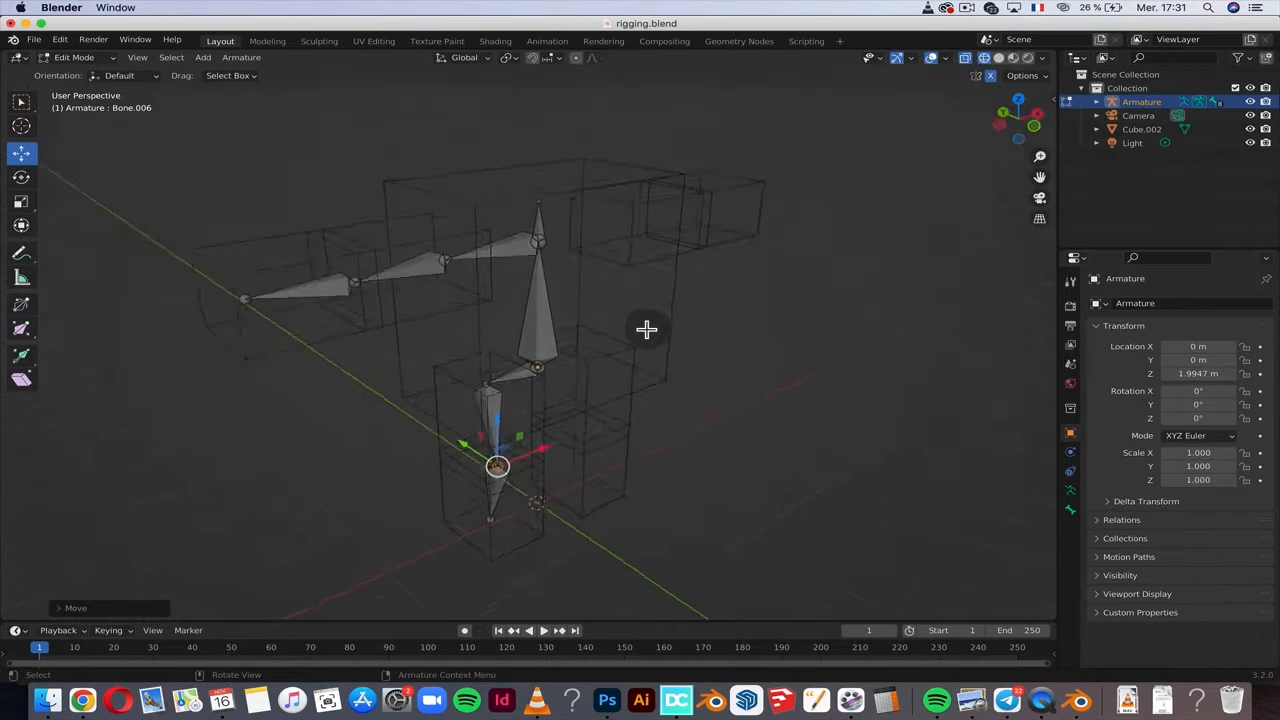
scroll(647, 330, up, 5)
scroll(647, 330, down, 5)
scroll(647, 330, left, 10)
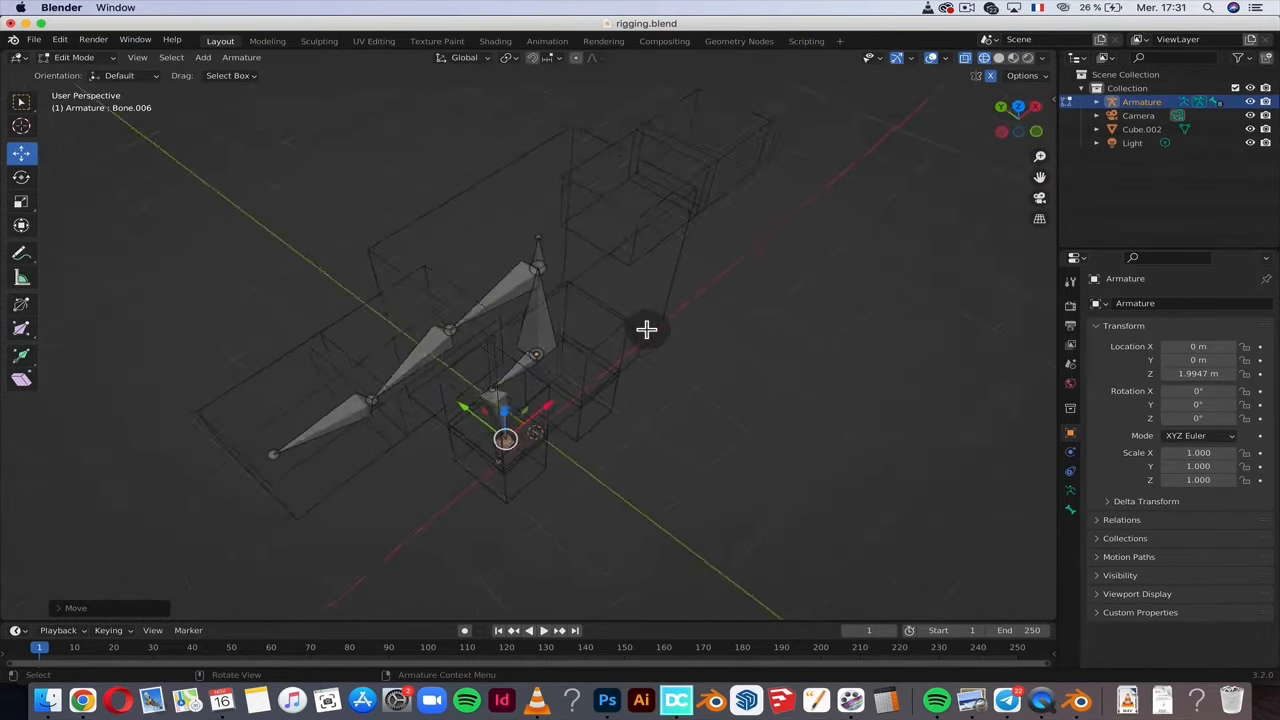
scroll(646, 330, left, 10)
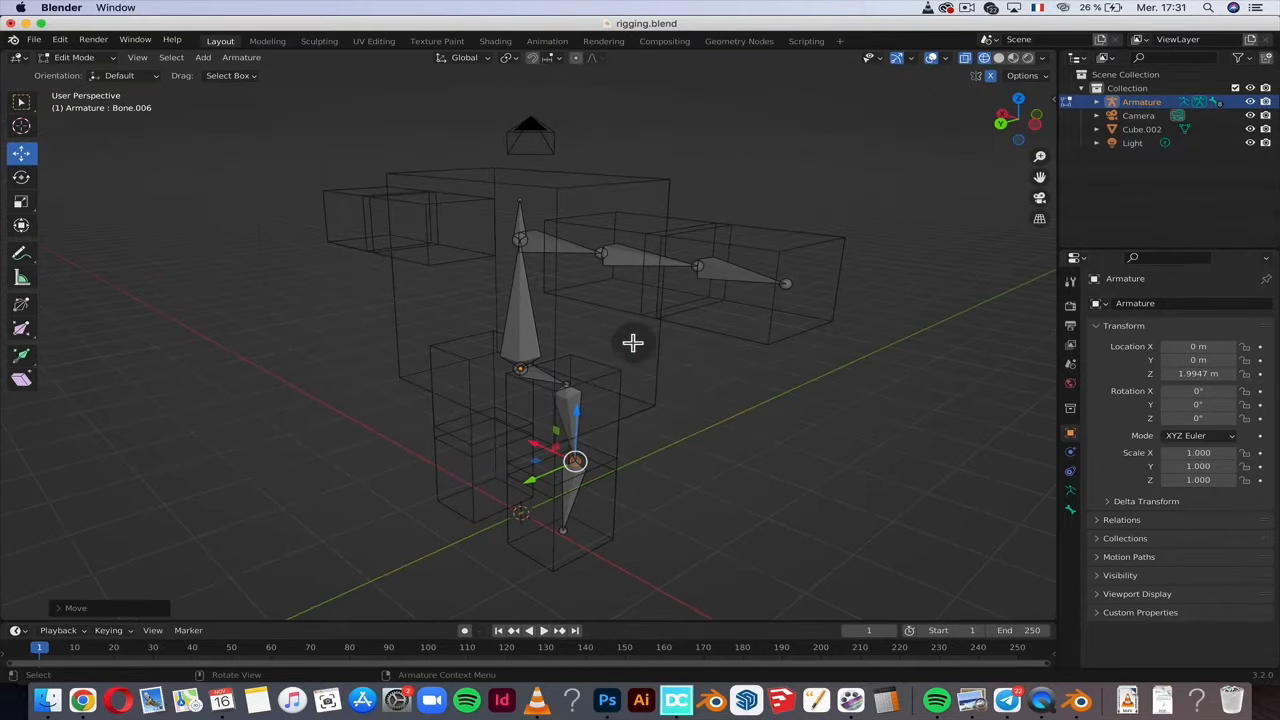
key(g)
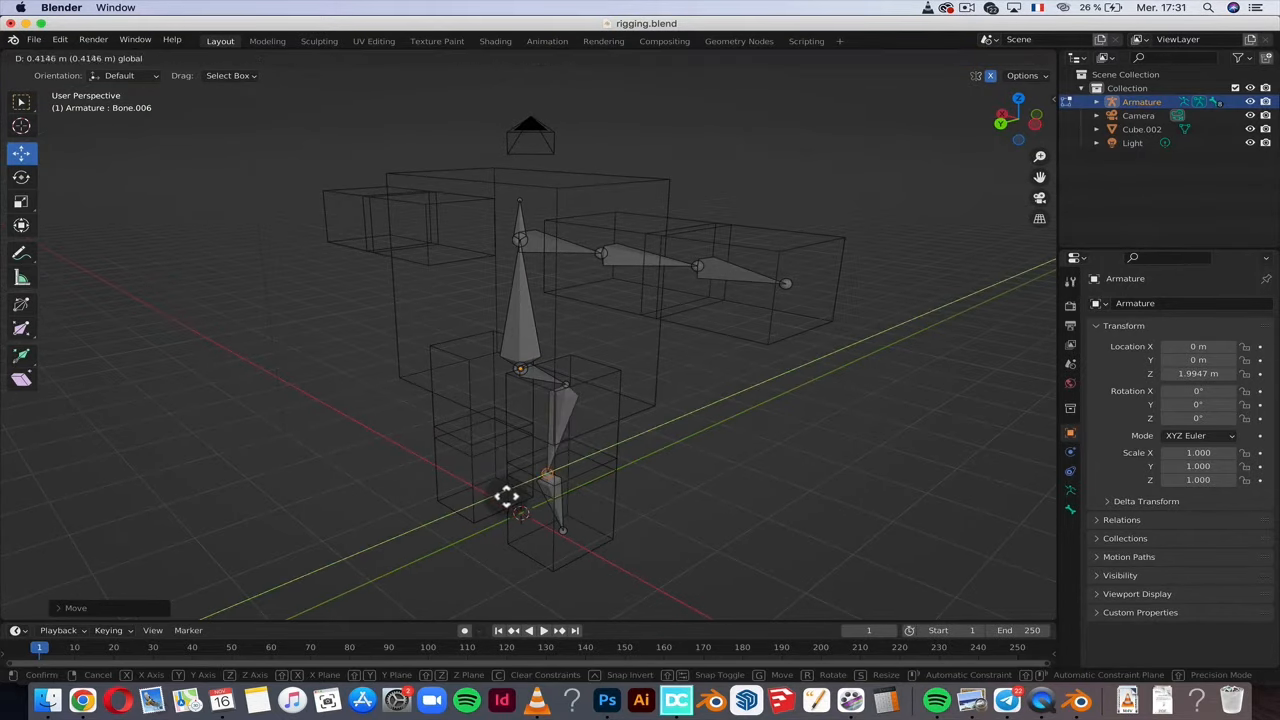
click(506, 496)
scroll(526, 472, right, 10)
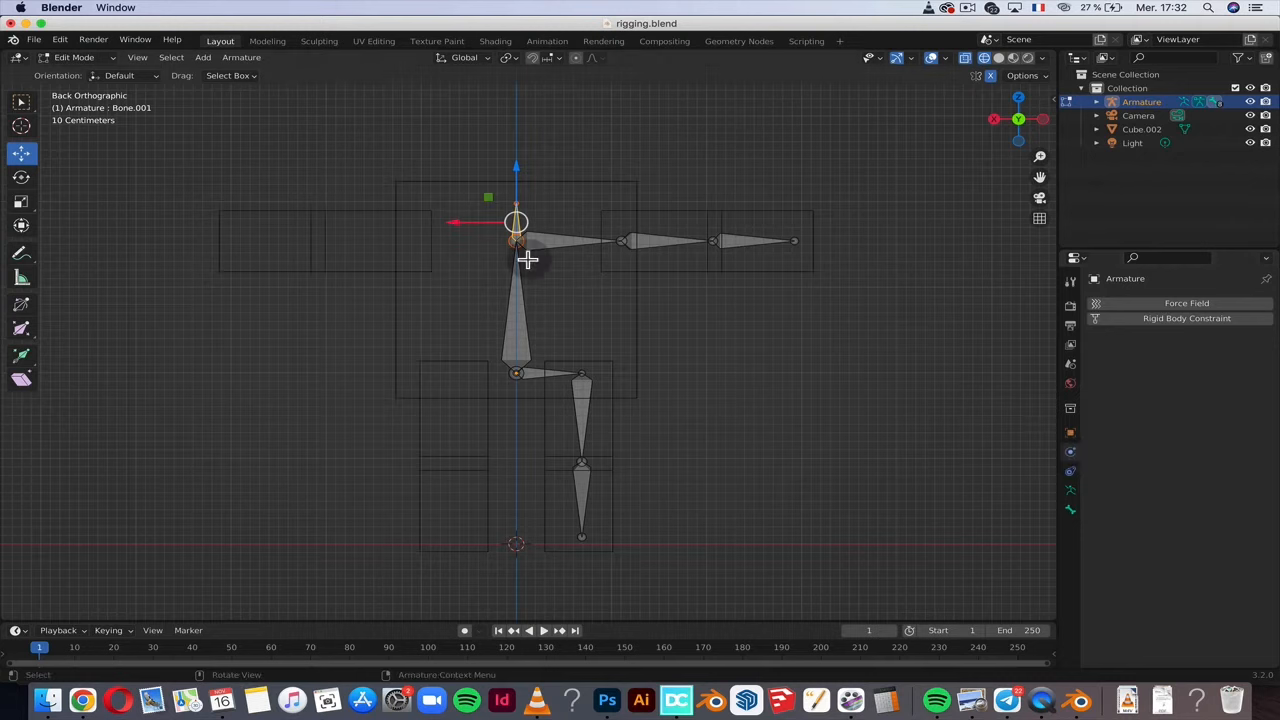
- Rename the head bone to tete in its bone properties
click(1069, 511)
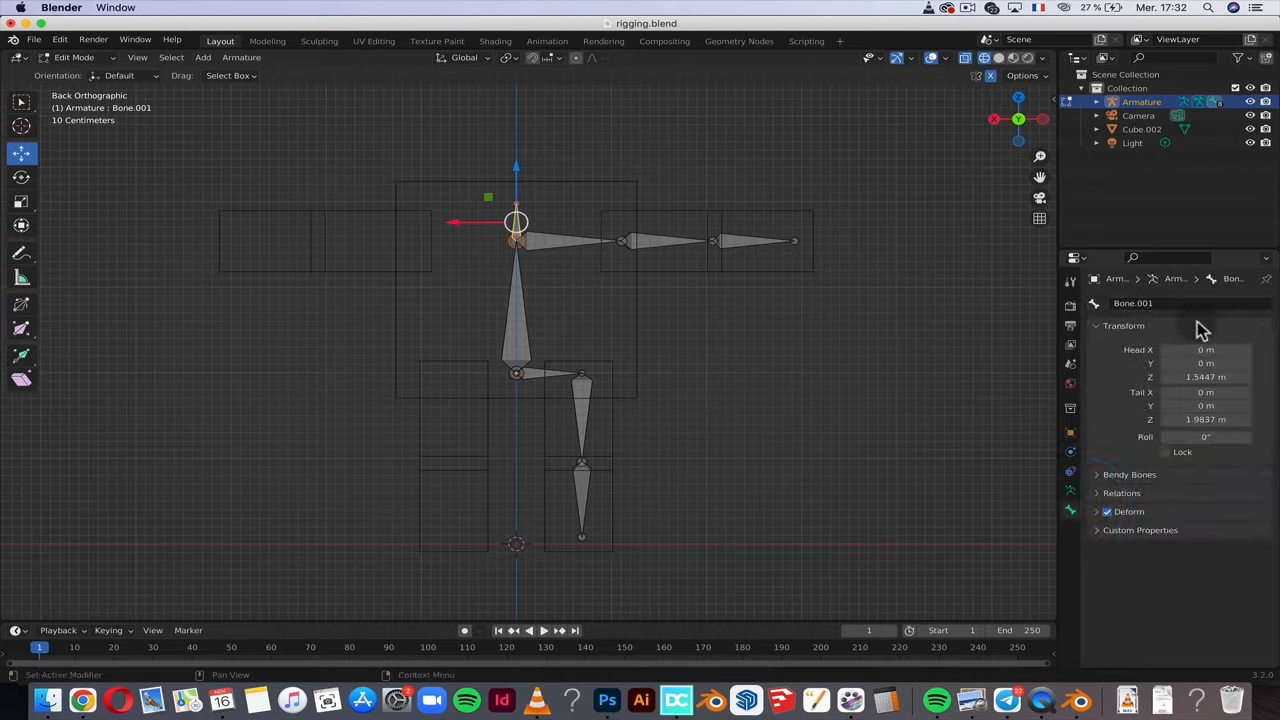
click(1128, 303)
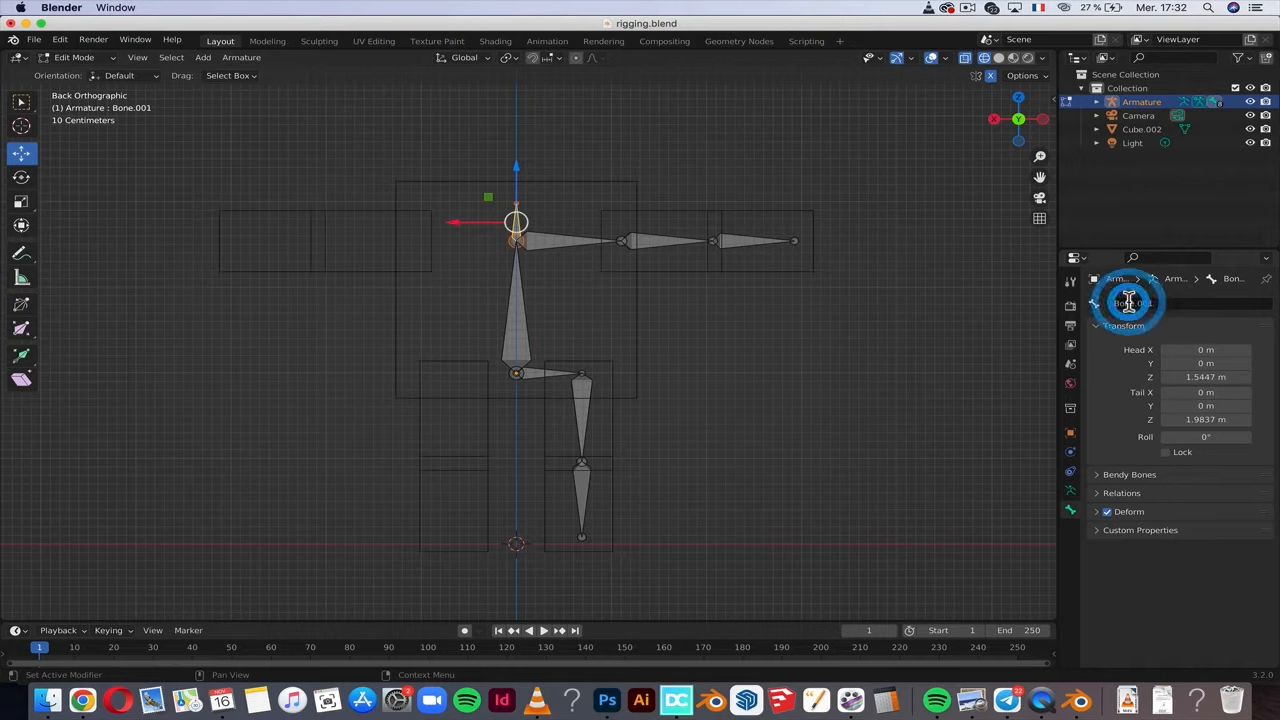
text(tete)
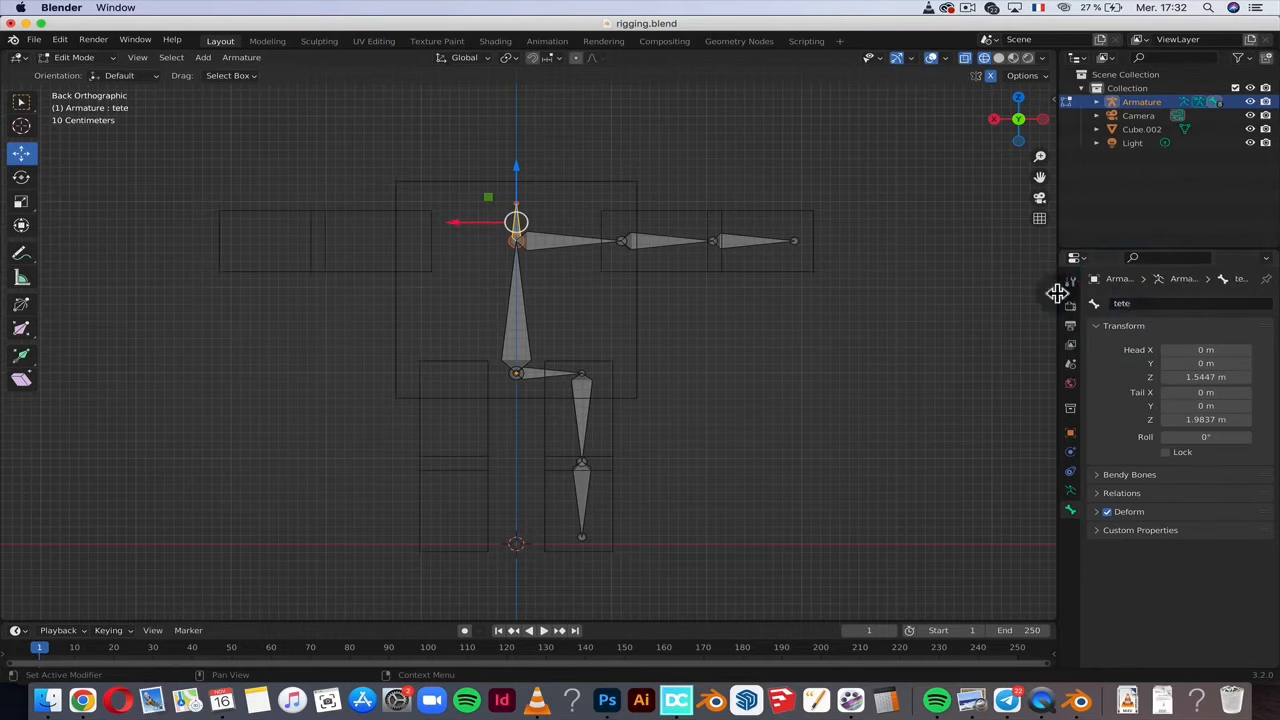
- Rename the torso bone to corps
click(516, 300)
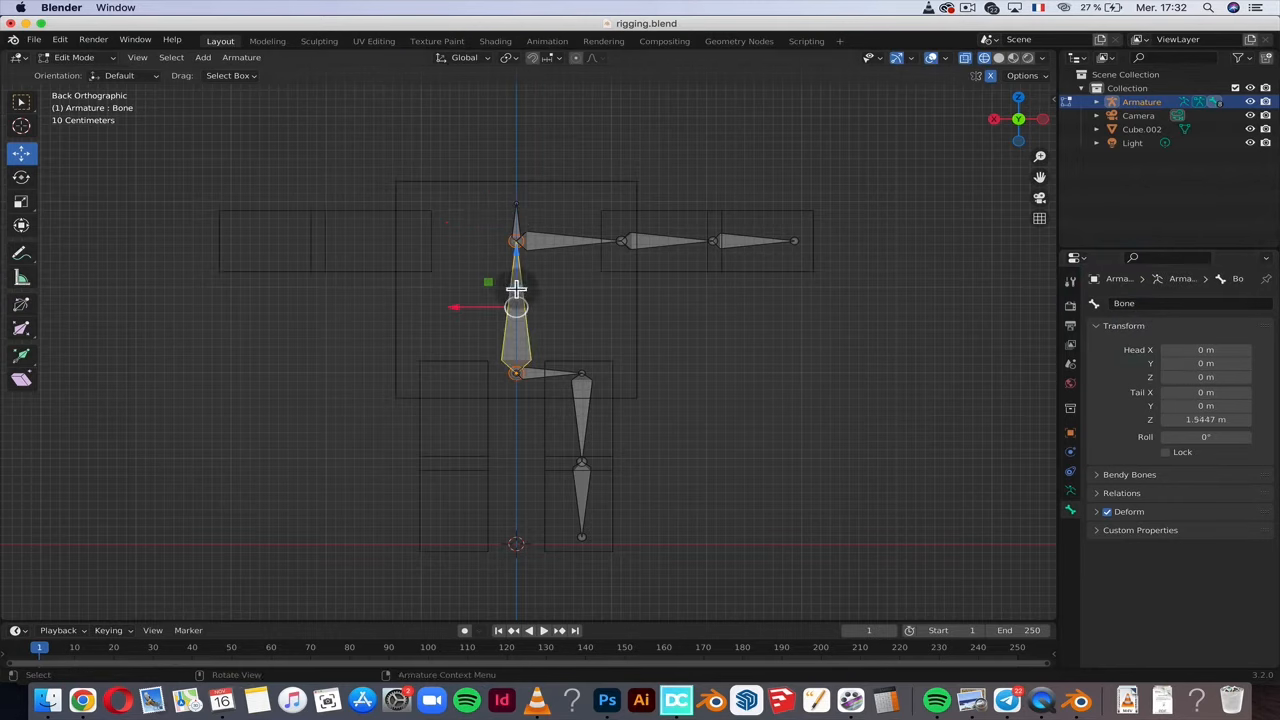
drag(1216, 301, 1088, 293)
text(corps)
key(Return)
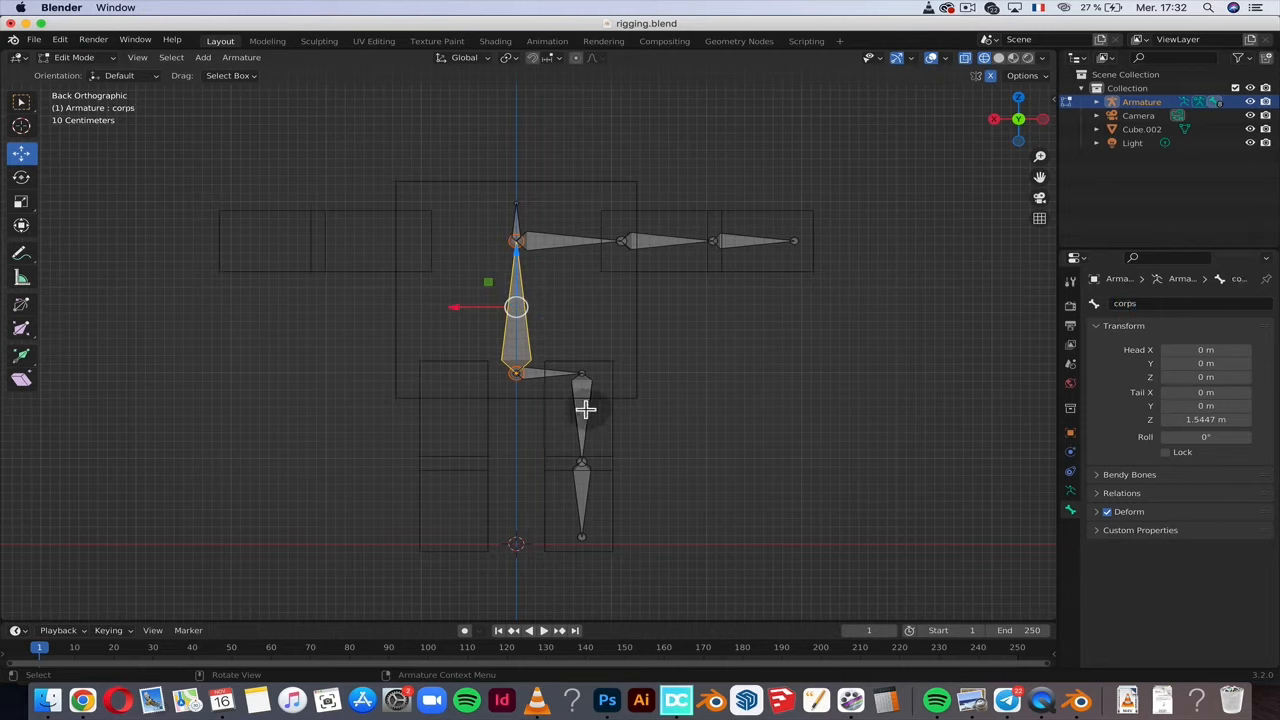
- Rename the hip bone to hanche.r
click(546, 374)
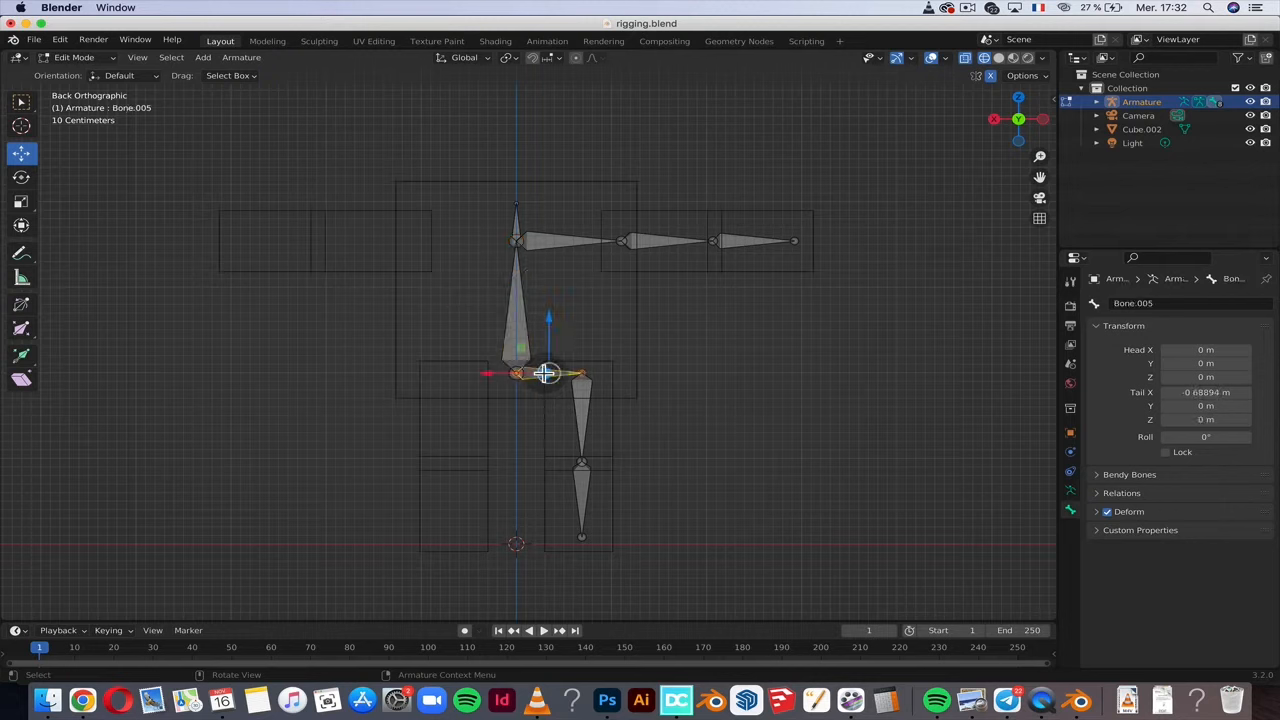
double_click(1153, 304)
text(haanche.l)
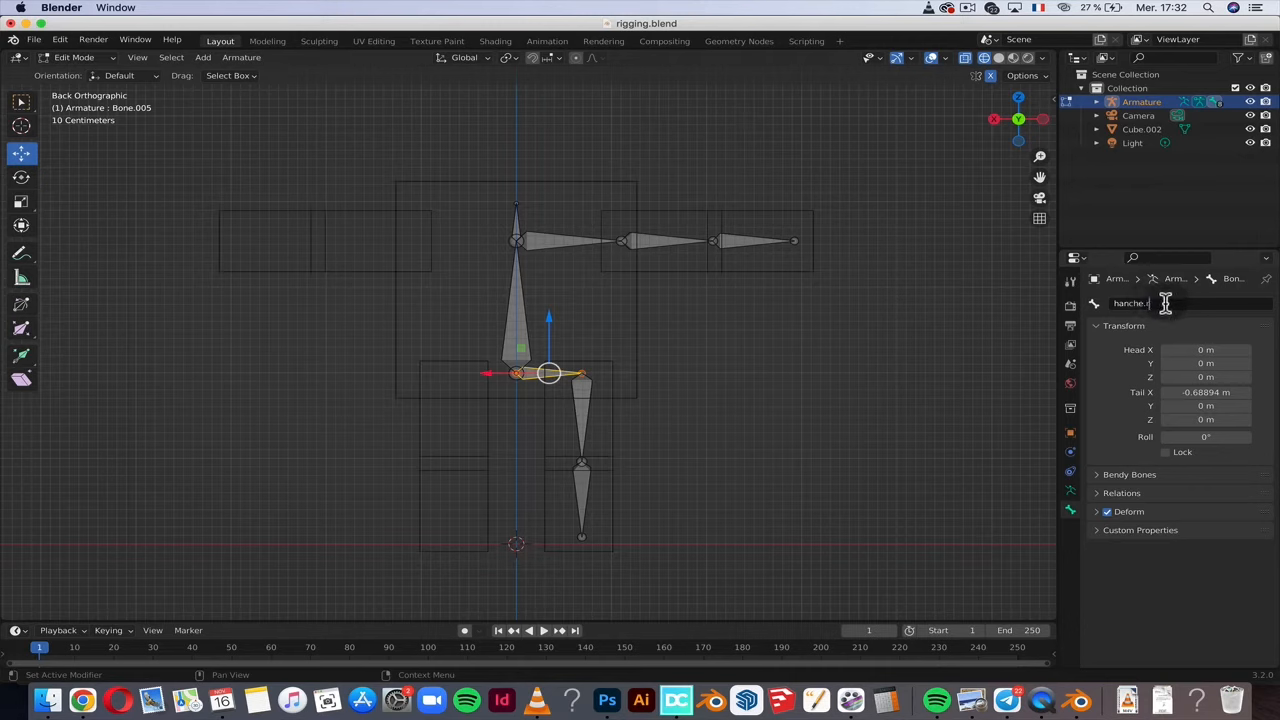
key(Return)
- Rename the upper leg bone to jambe.r and the lower leg bone to pied.r
click(582, 395)
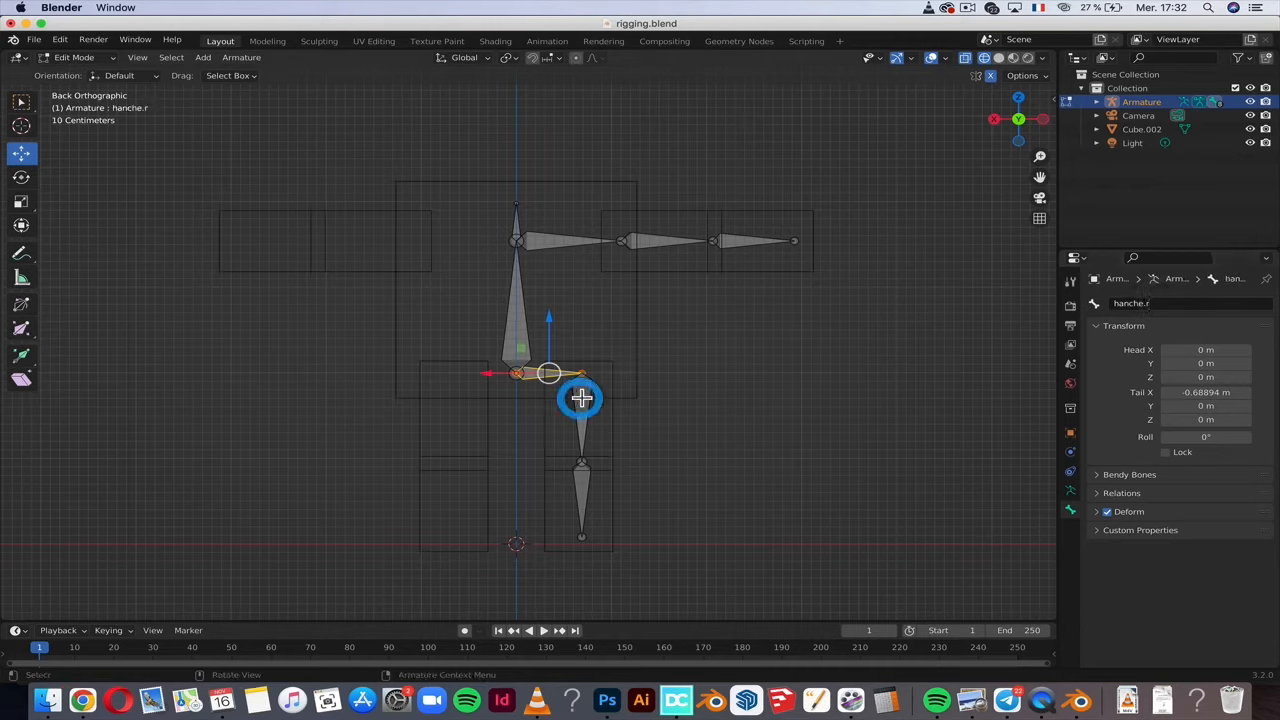
click(1187, 299)
double_click(1187, 299)
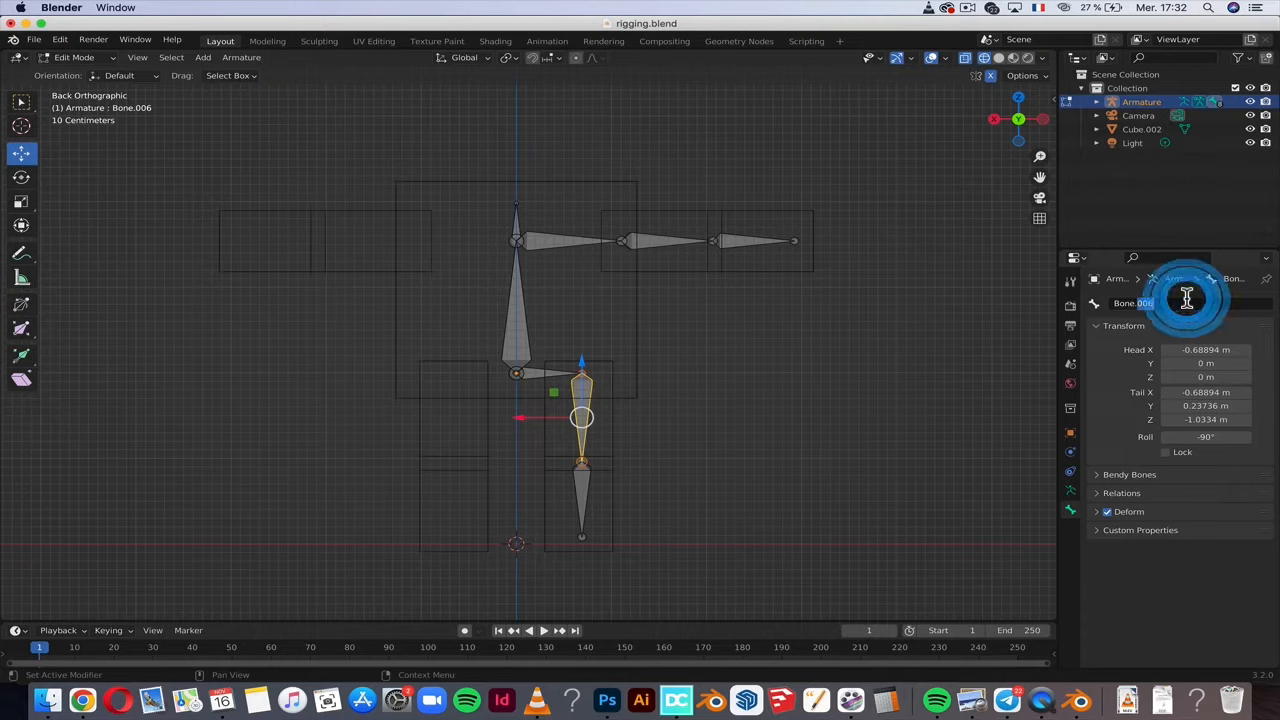
key(BackSpace)
key(BackSpace)
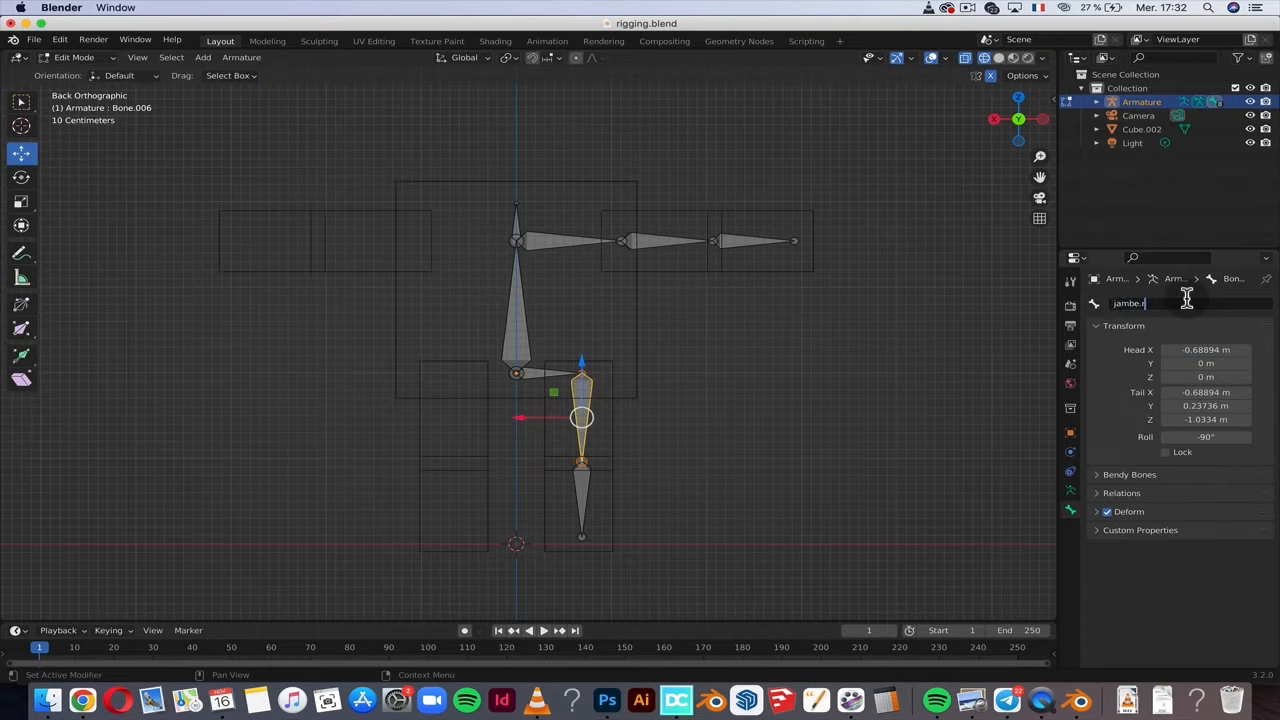
key(Return)
click(580, 486)
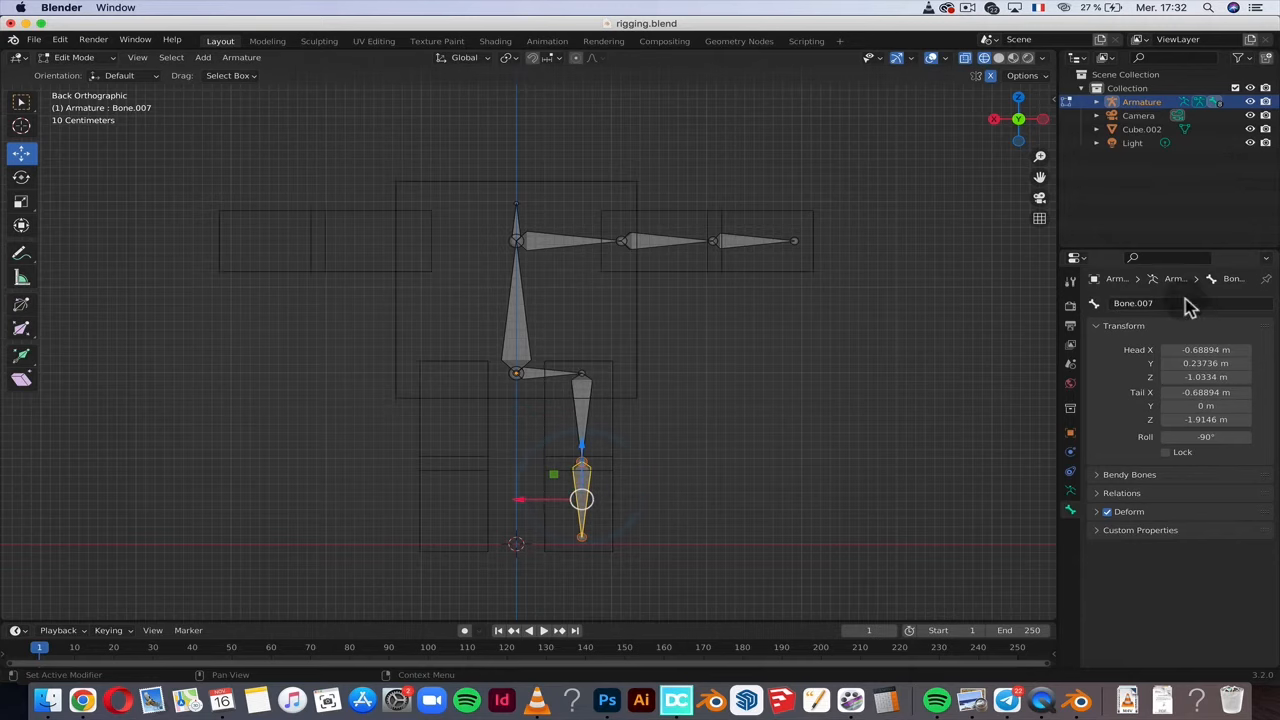
text(pe)
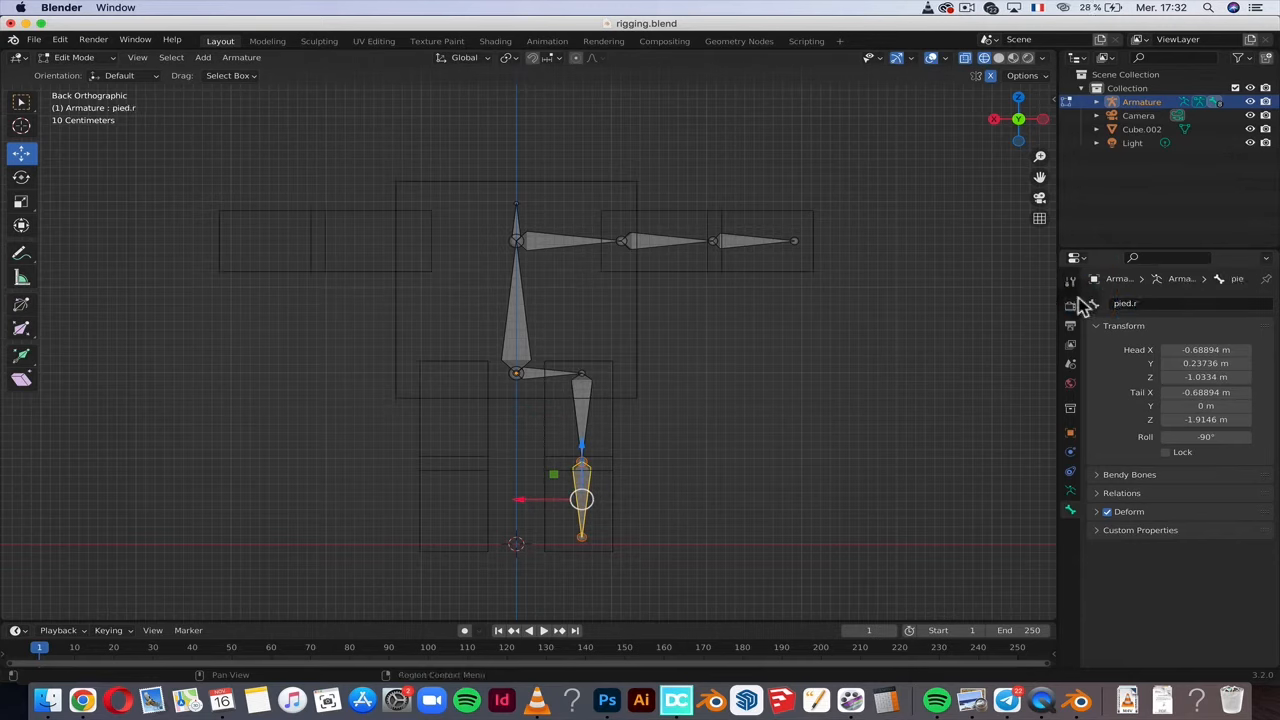
- Rename the shoulder bone, between the torso's upper joint and the arm, to epaule.r
click(560, 242)
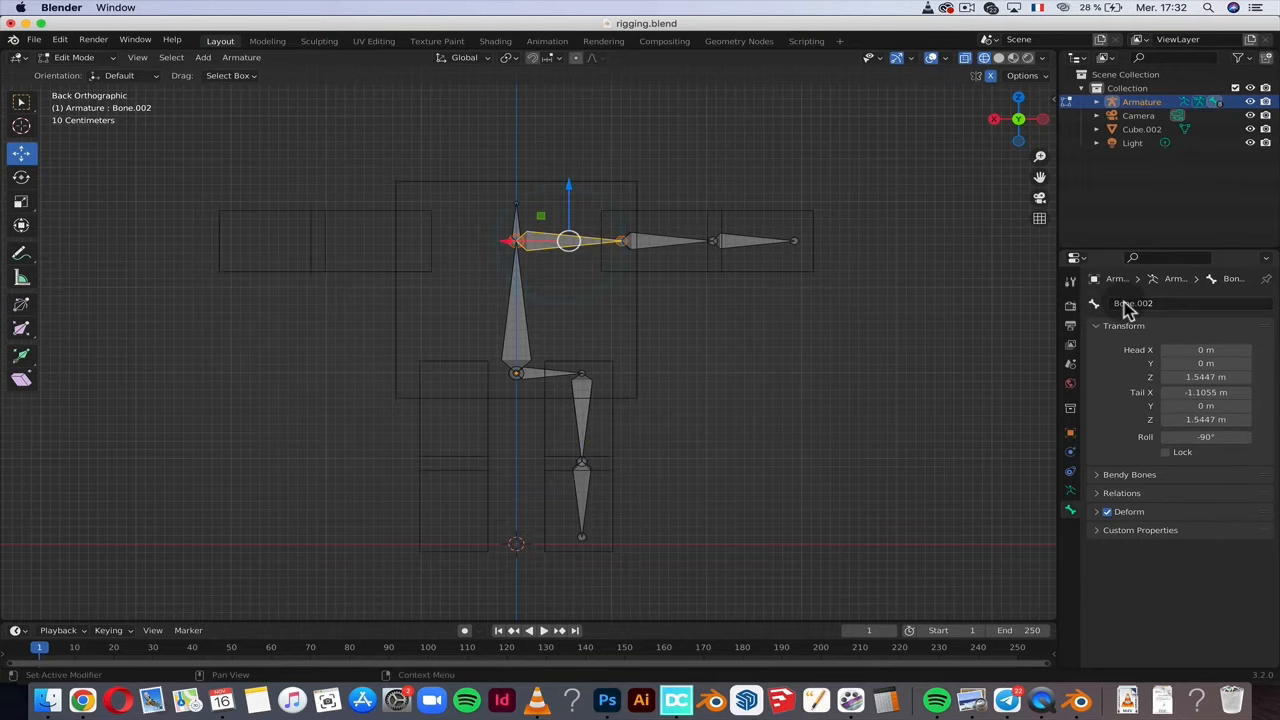
double_click(1123, 301)
drag(1171, 298, 1094, 298)
text(epaule.r)
key(Return)
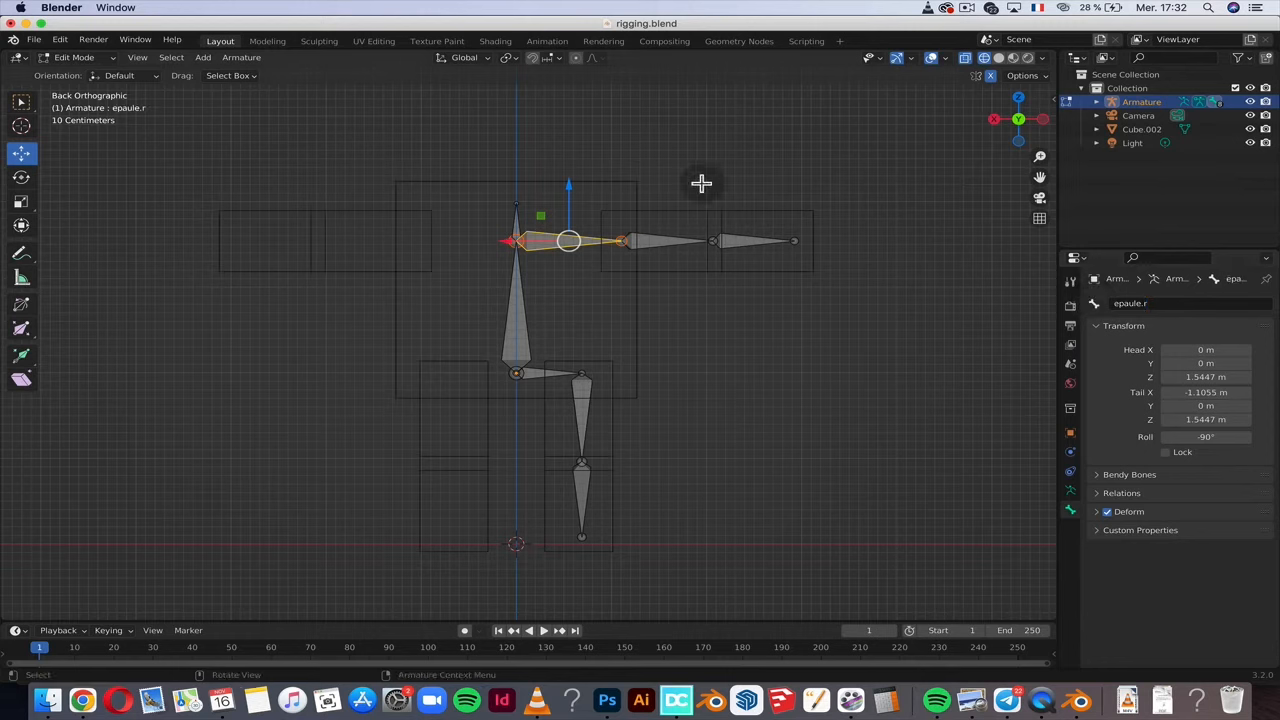
- Rename the upper arm bone and rename the forearm bone to avantbras.r
click(663, 242)
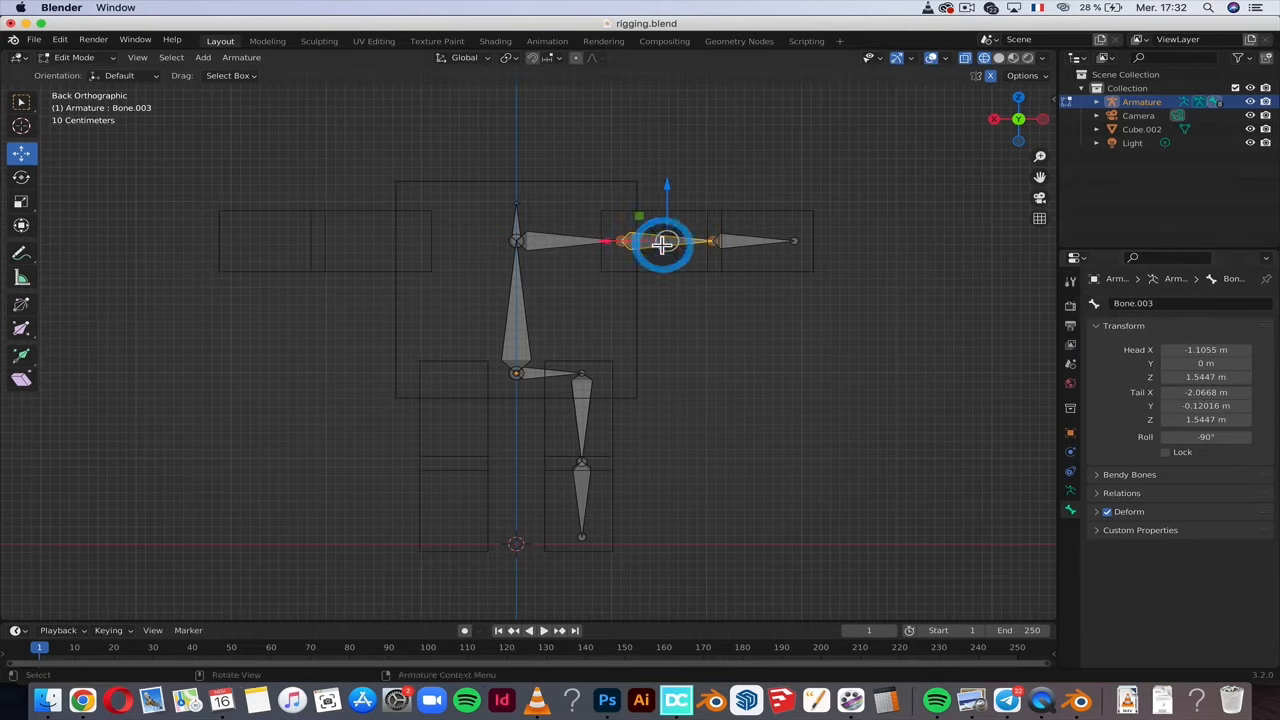
double_click(1143, 303)
drag(1186, 300, 1070, 298)
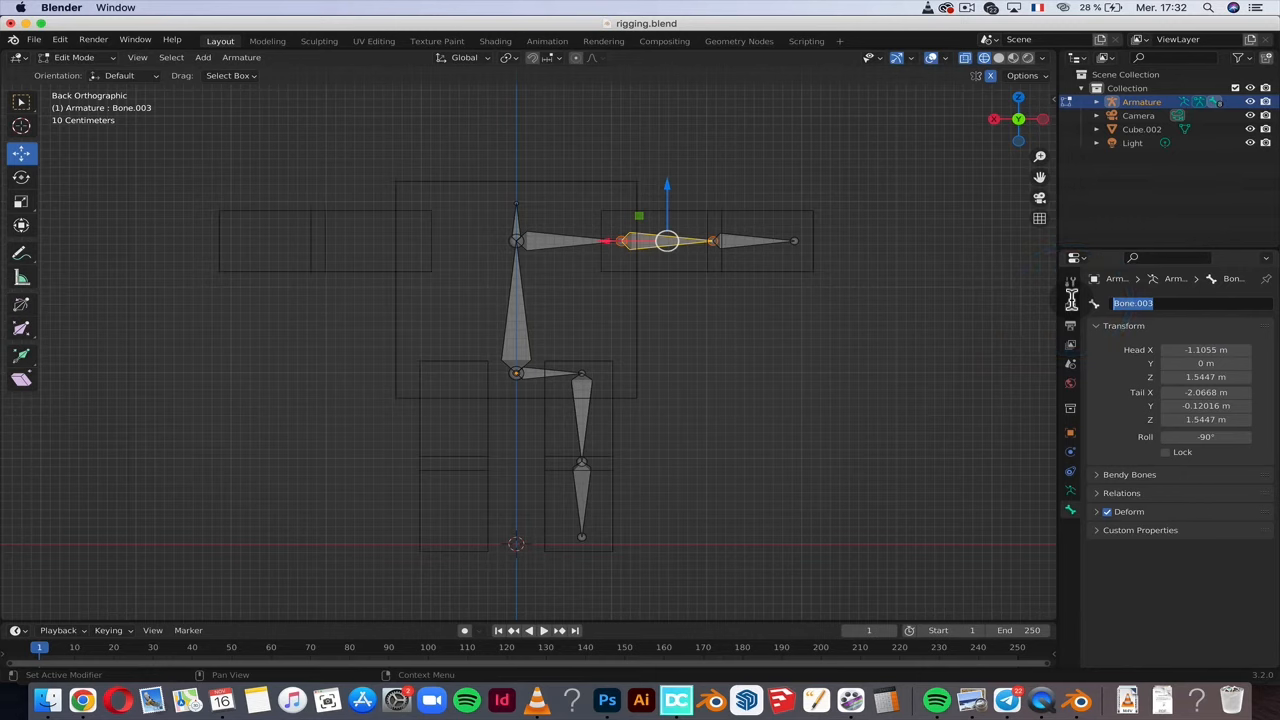
click(745, 241)
- Select all the bones and symmetrize them to create the arm and leg bones on the opposite side
drag(472, 150, 895, 552)
right_click(562, 245)
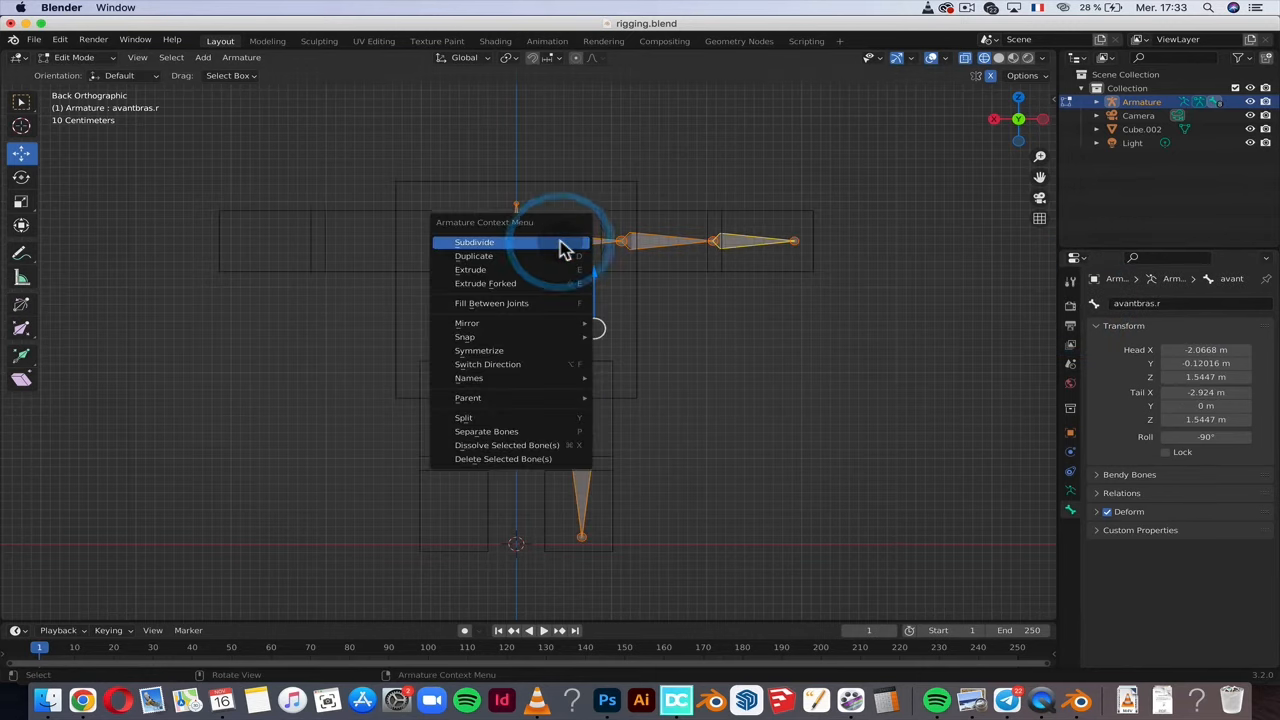
click(535, 353)
click(445, 243)
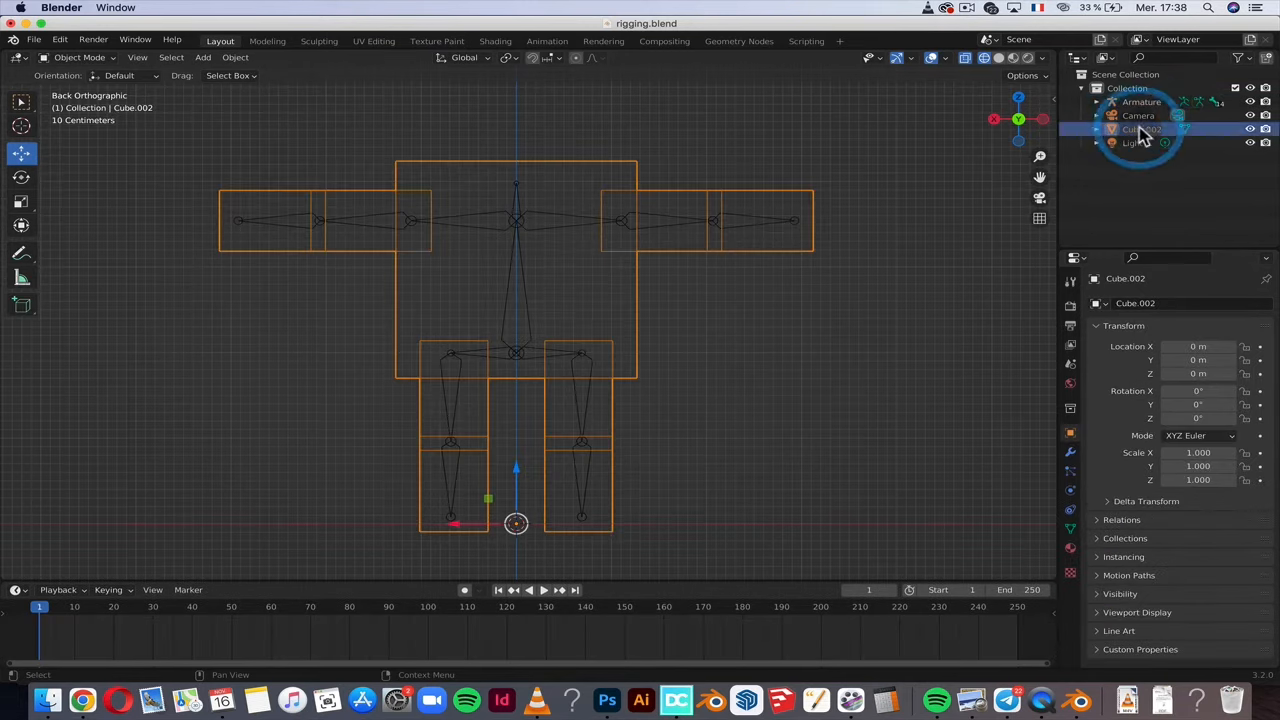
- Parent the Cube.002 mesh to the Armature using Armature Deform With Automatic Weights
click(1137, 143)
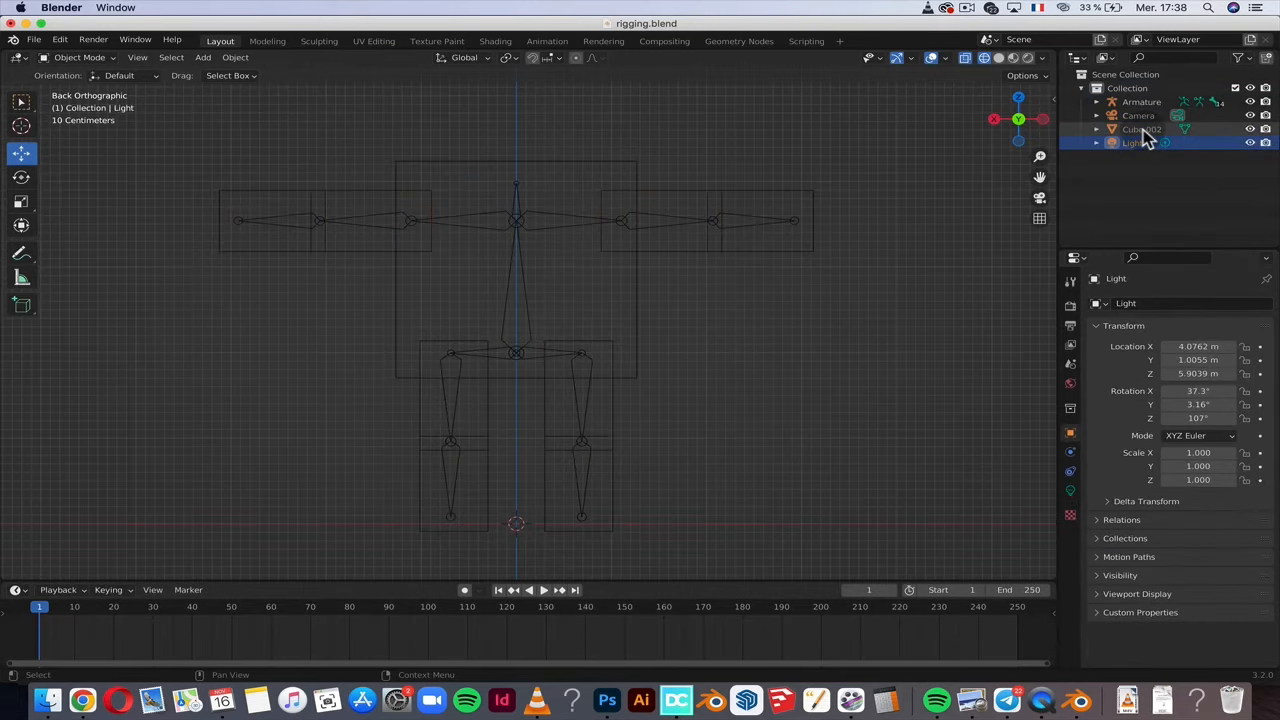
click(1140, 129)
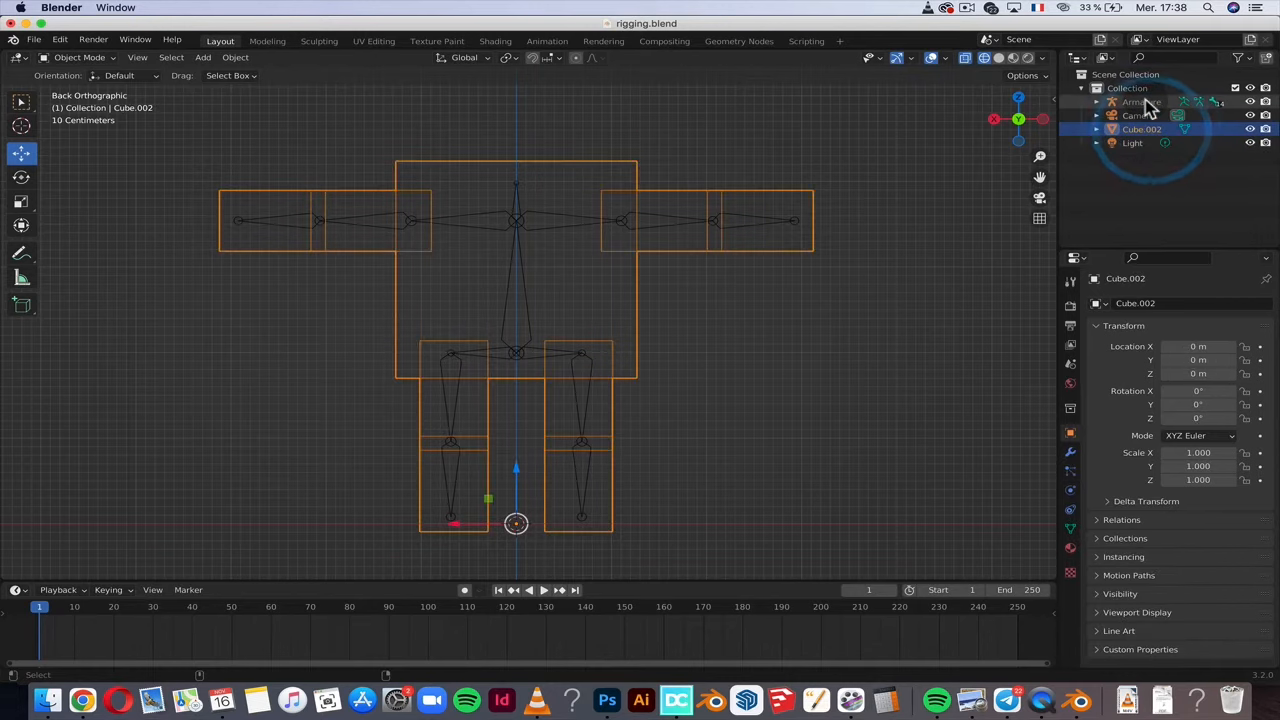
ctrl+click(1141, 102)
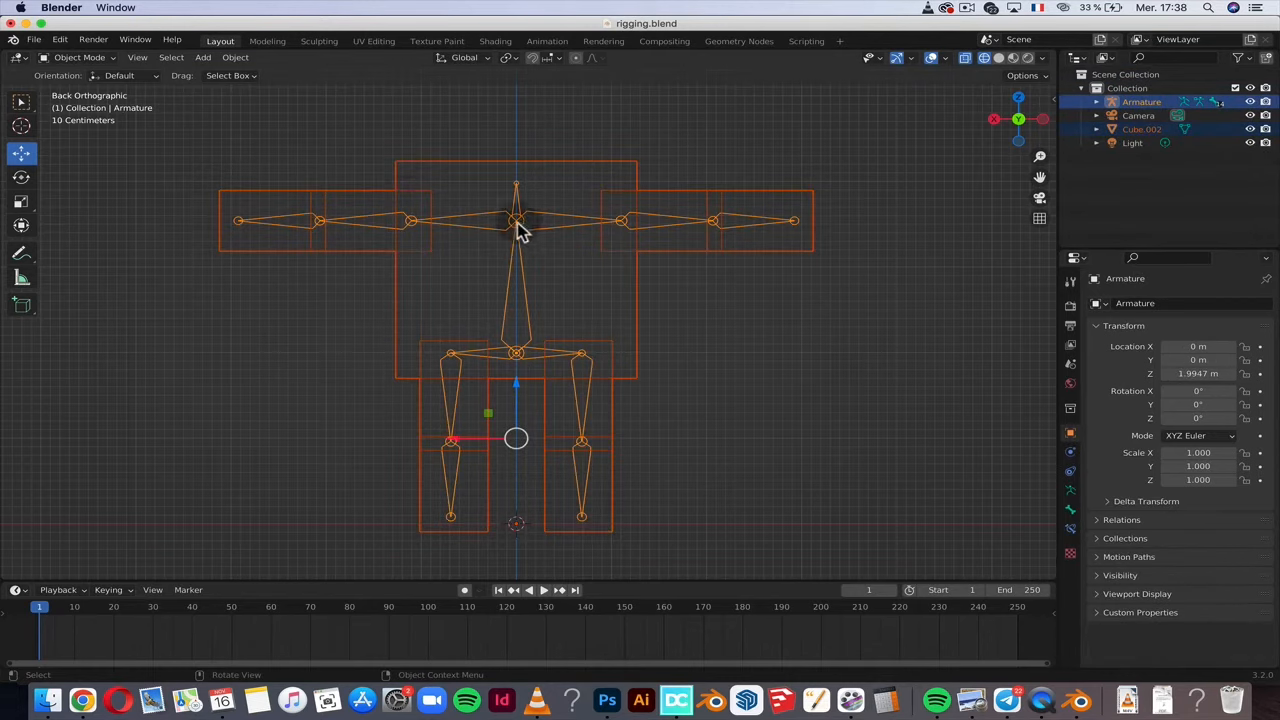
key(ctrl+p)
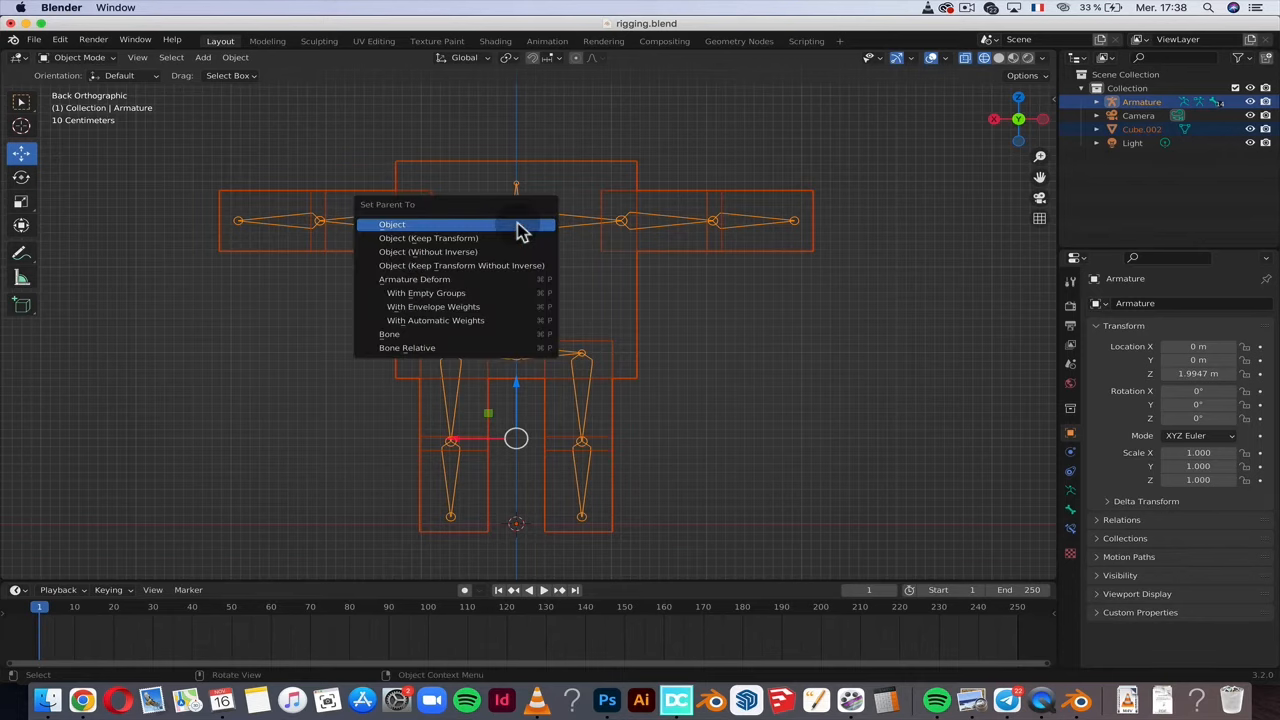
click(461, 322)
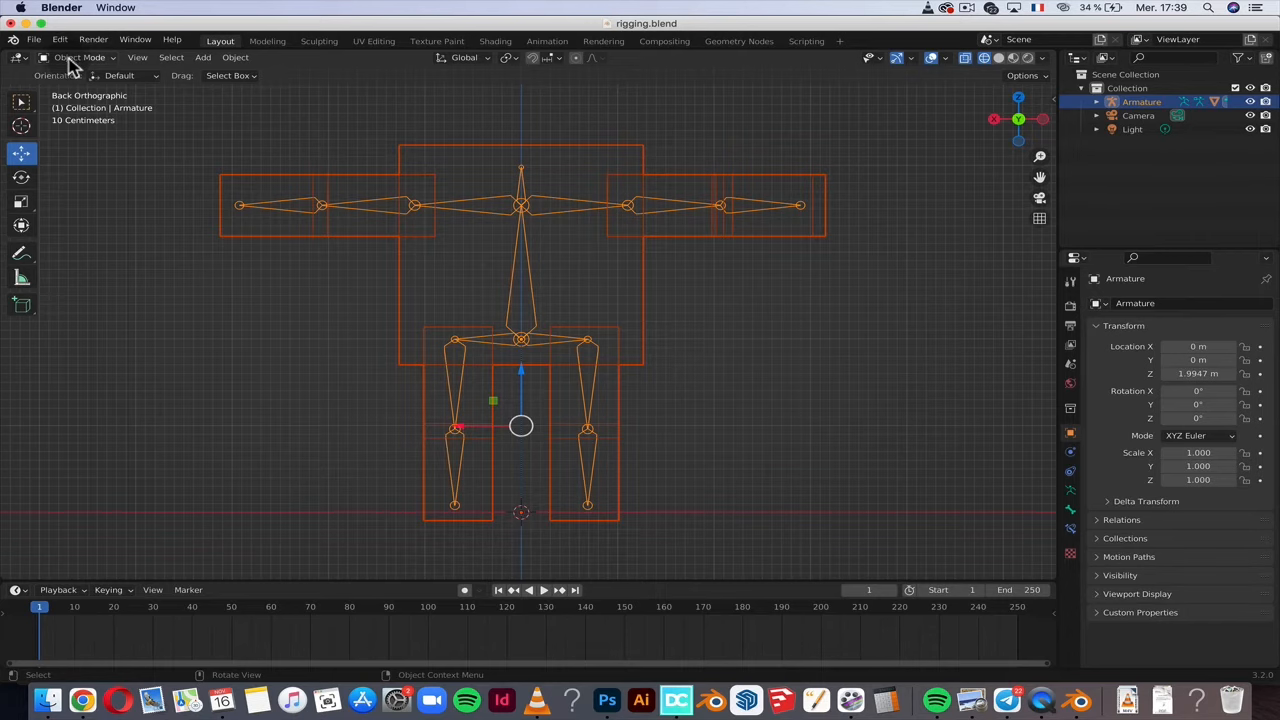
- Put the armature in Pose Mode and rotate the avantbras.l forearm bone to test how the arm deforms
click(70, 58)
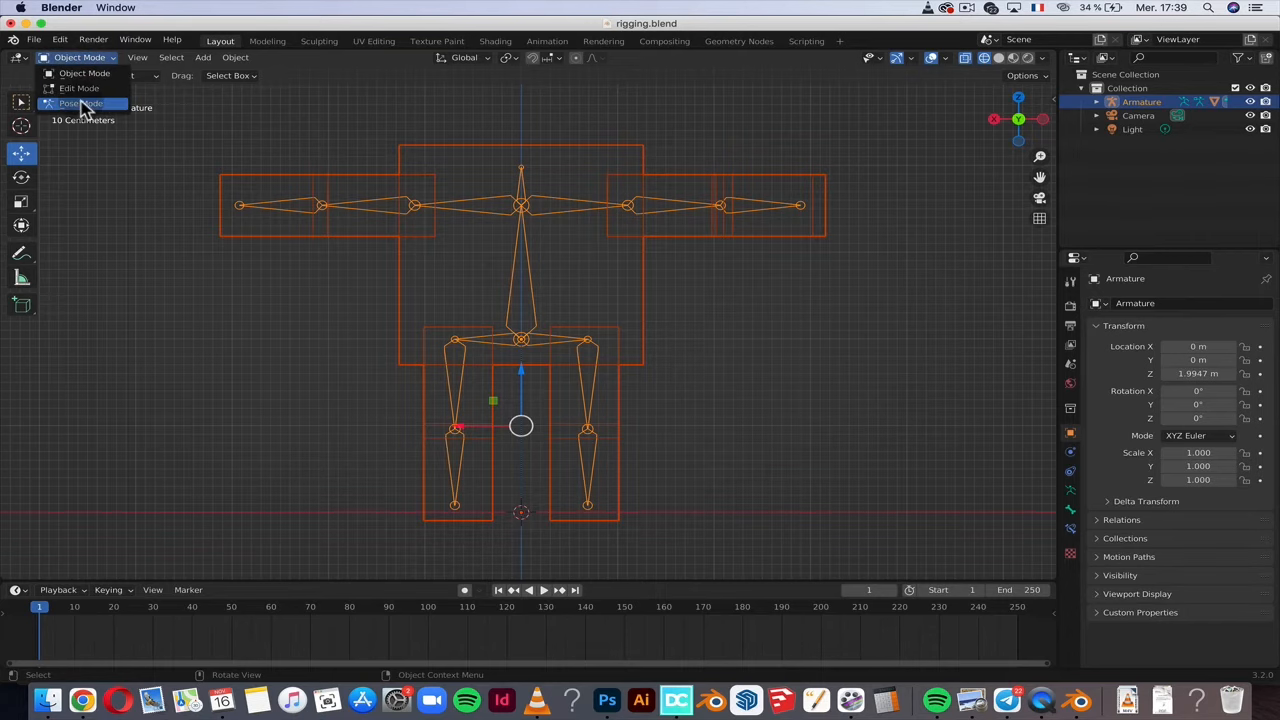
click(82, 104)
scroll(586, 155, left, 5)
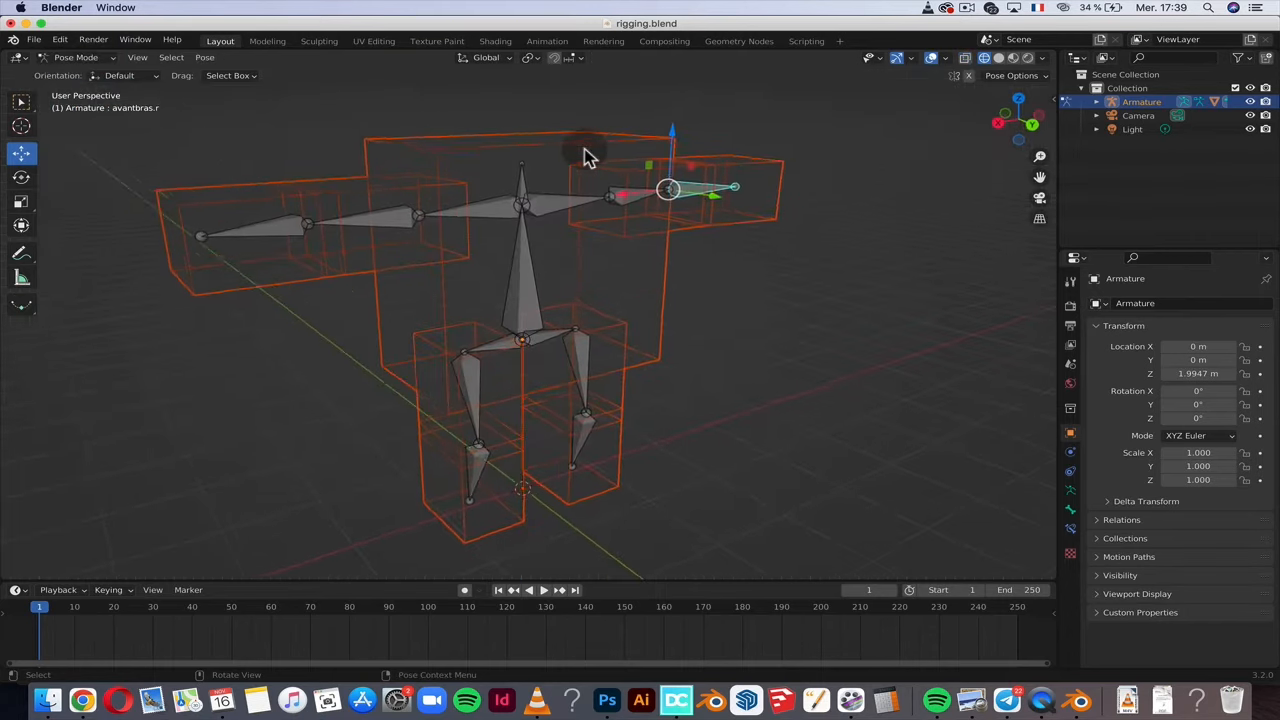
scroll(586, 155, down, 1)
click(204, 235)
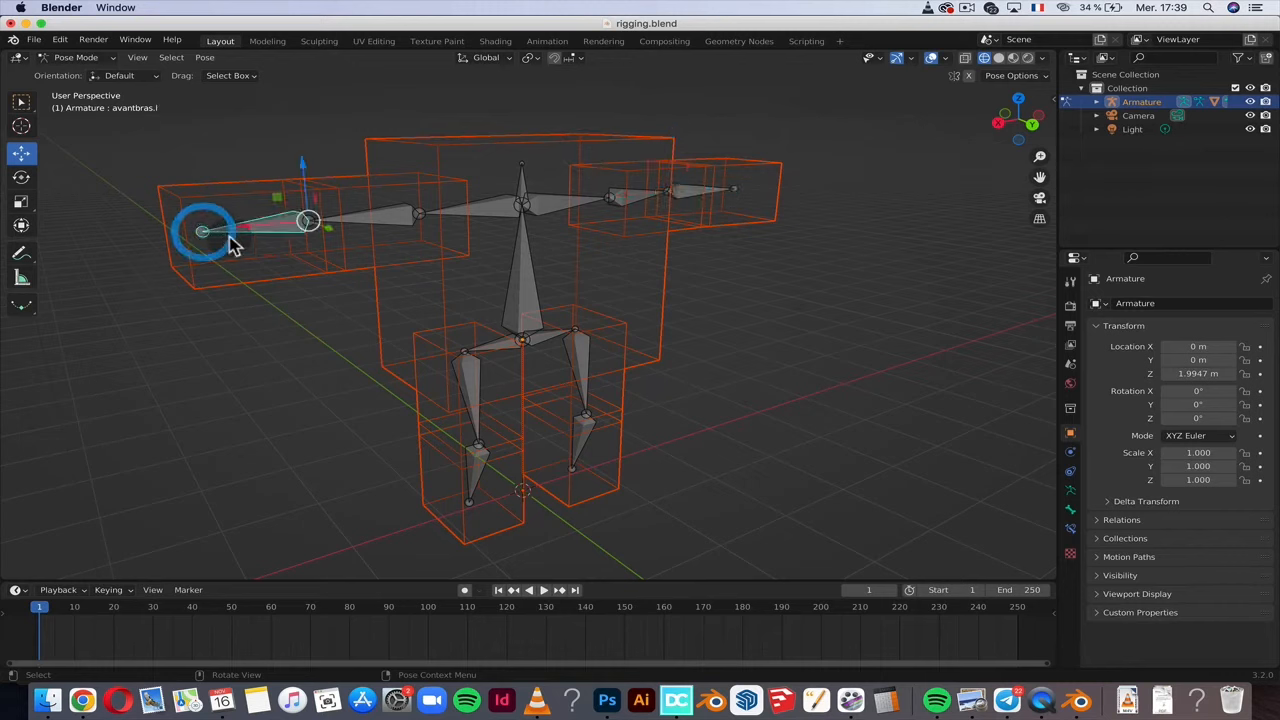
click(21, 177)
mouse_move(281, 231)
mouse_down()
mouse_move(290, 222)
mouse_move(279, 229)
mouse_move(303, 243)
mouse_move(294, 249)
mouse_up()
- Rotate the jambe.l upper leg bone to test how the leg bends
click(480, 453)
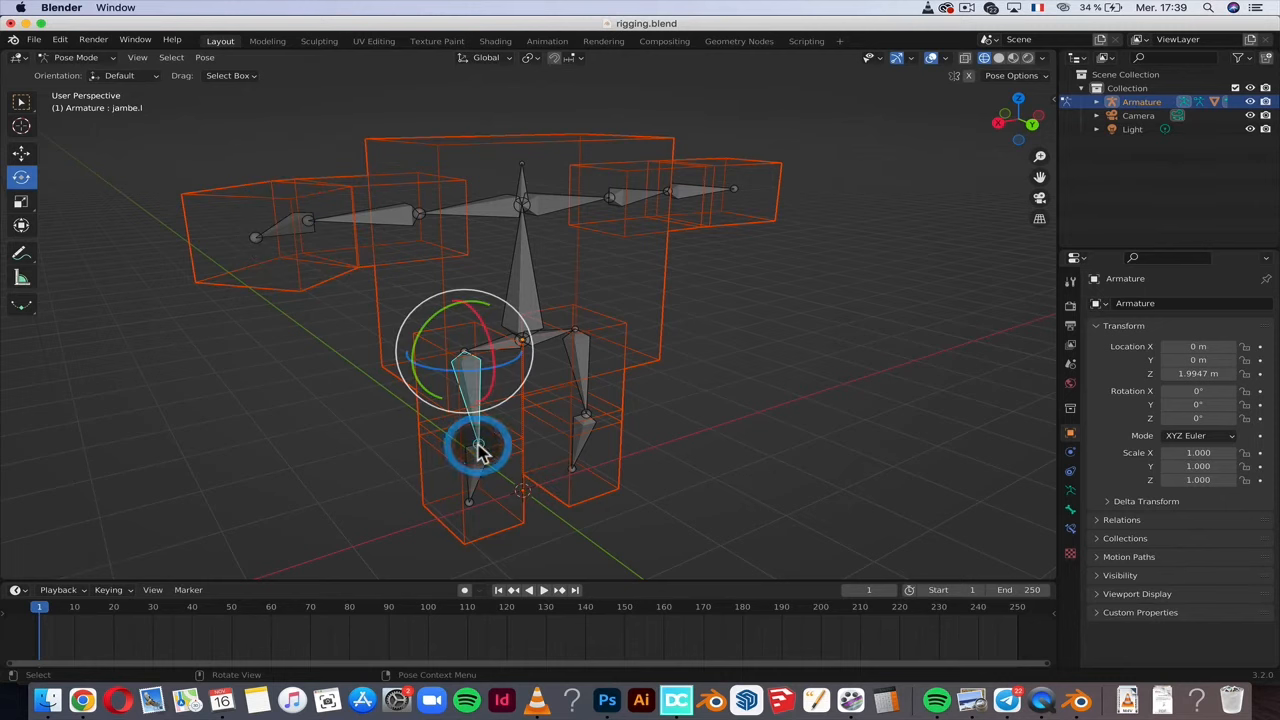
drag(491, 357, 515, 420)
click(515, 440)
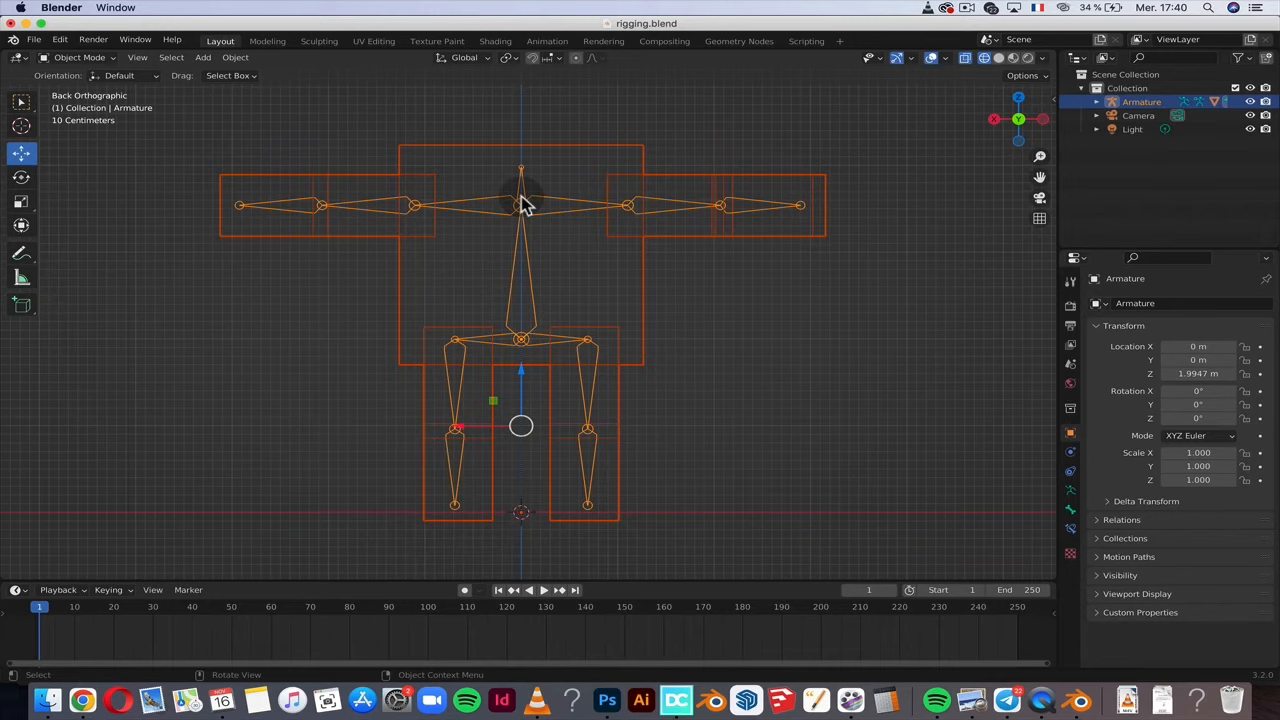
- Select the armature, add the Cube.002 character mesh in its place as the selection, and switch it to Weight Paint mode
click(518, 203)
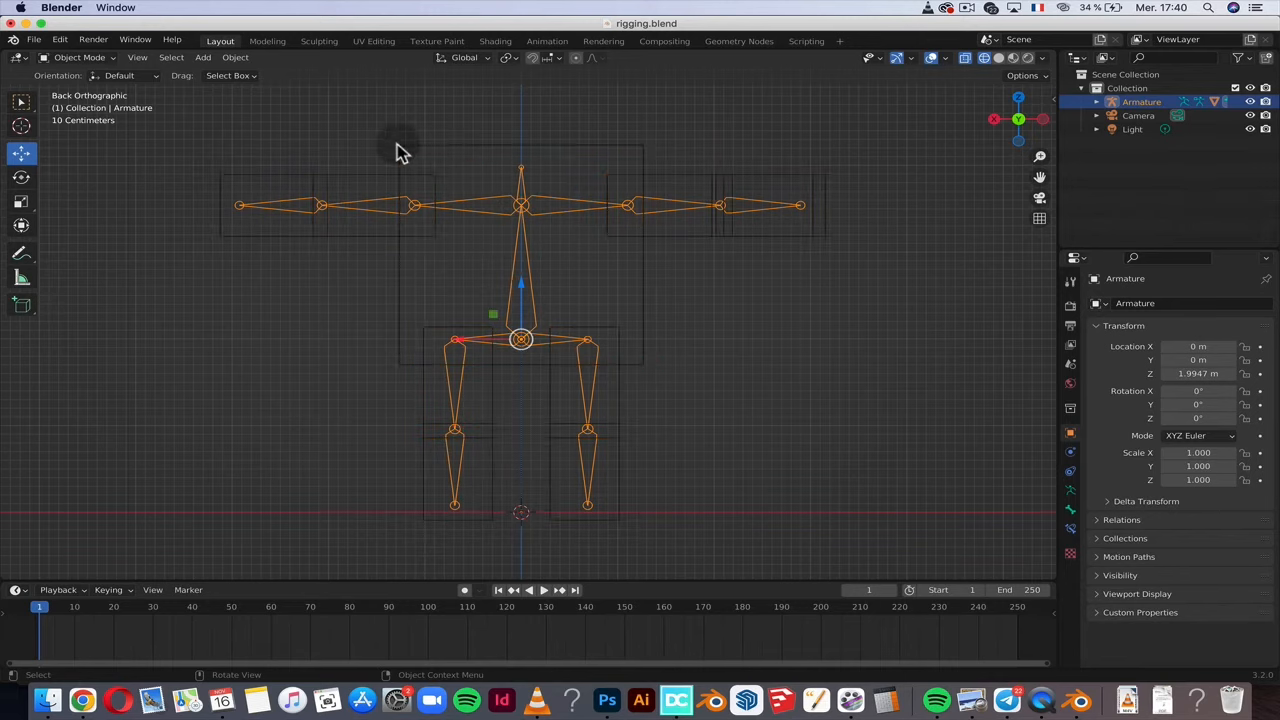
click(398, 150)
click(88, 58)
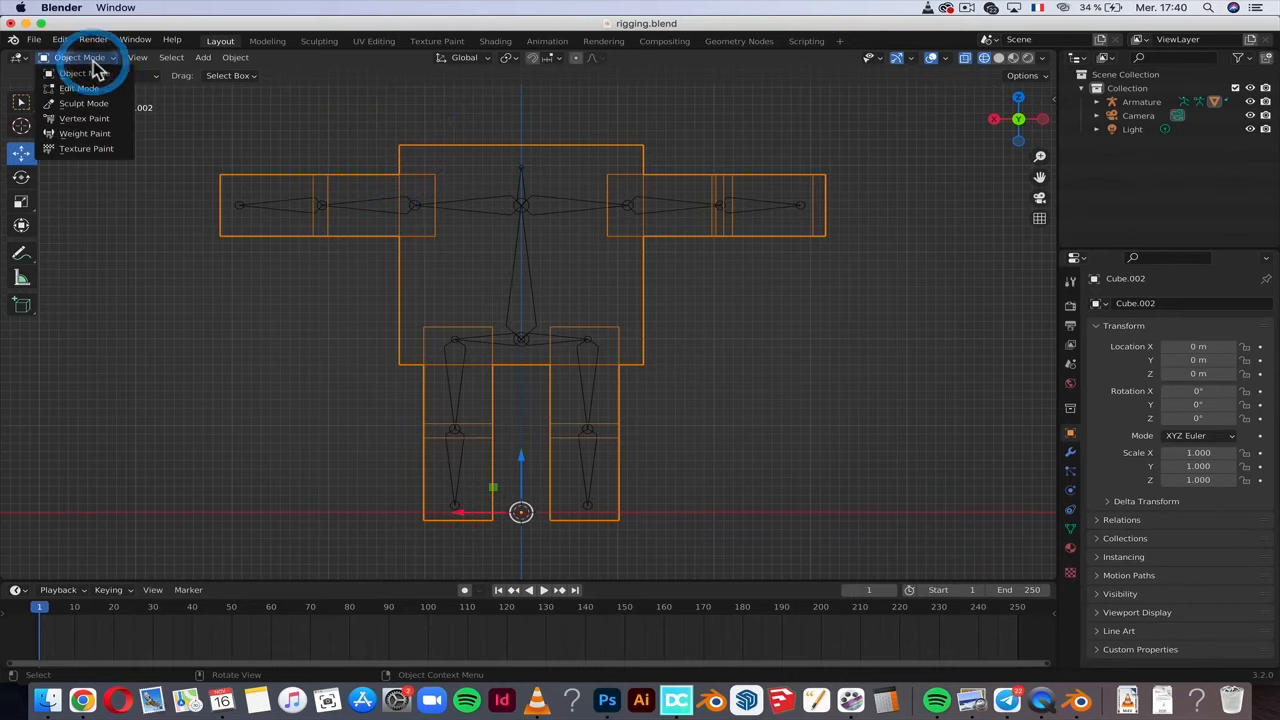
click(87, 135)
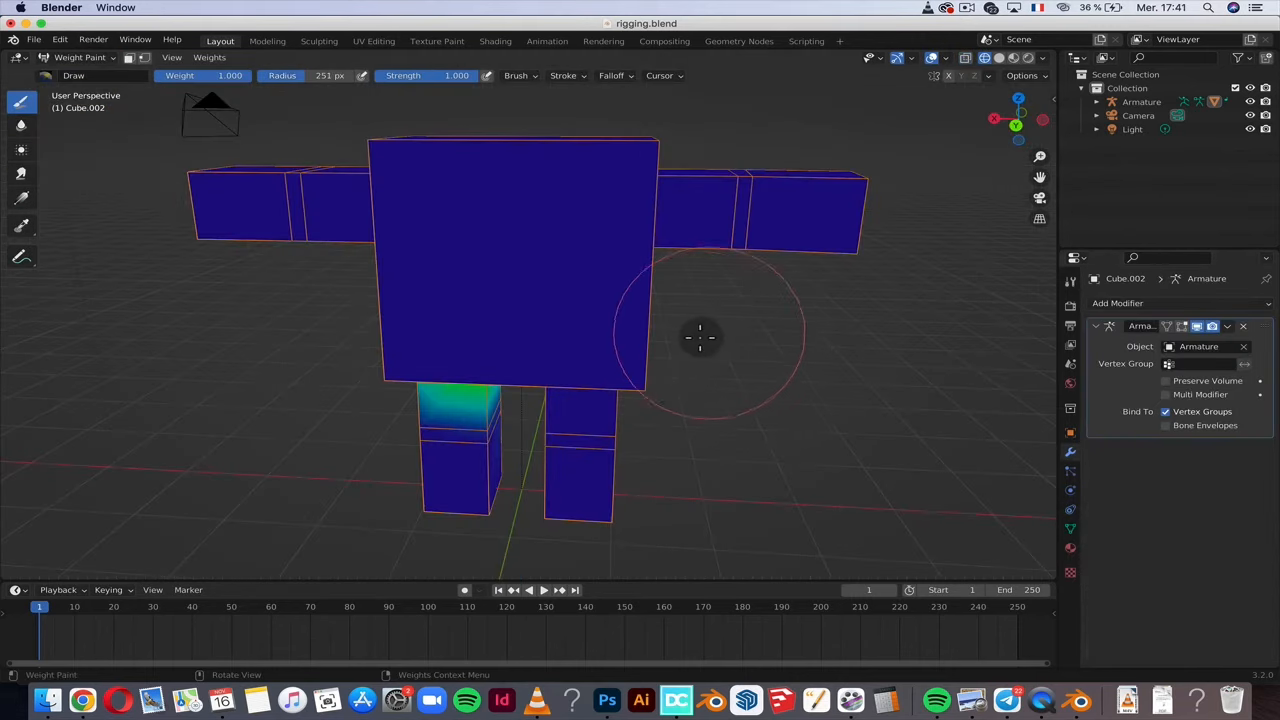
- Examine the painted weights of the jambe.r and pied.l vertex groups on the character mesh
click(1070, 528)
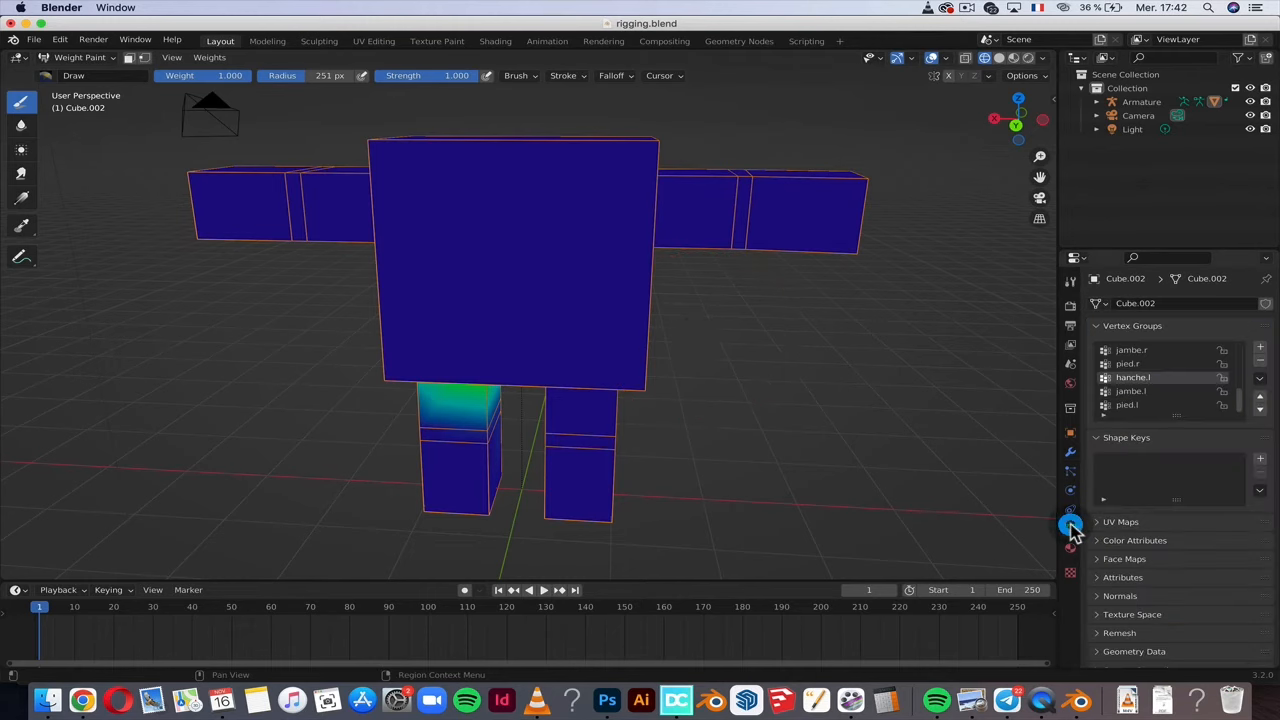
click(1135, 350)
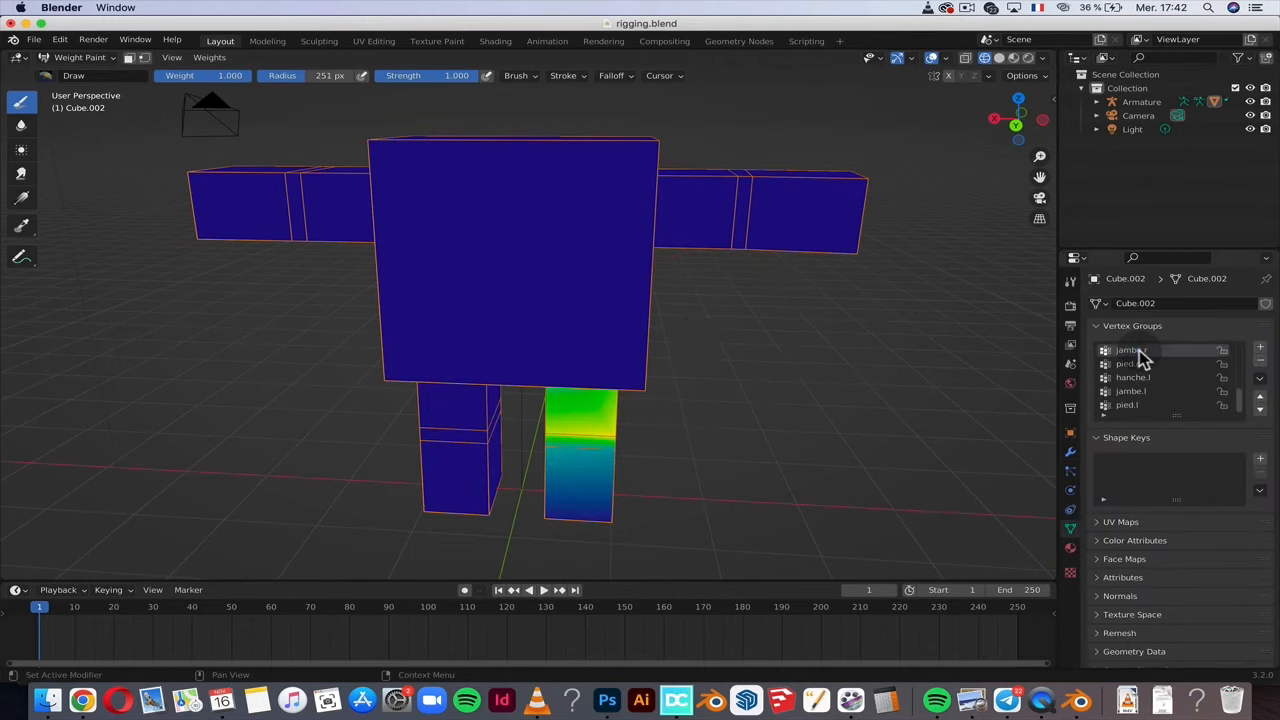
click(1135, 405)
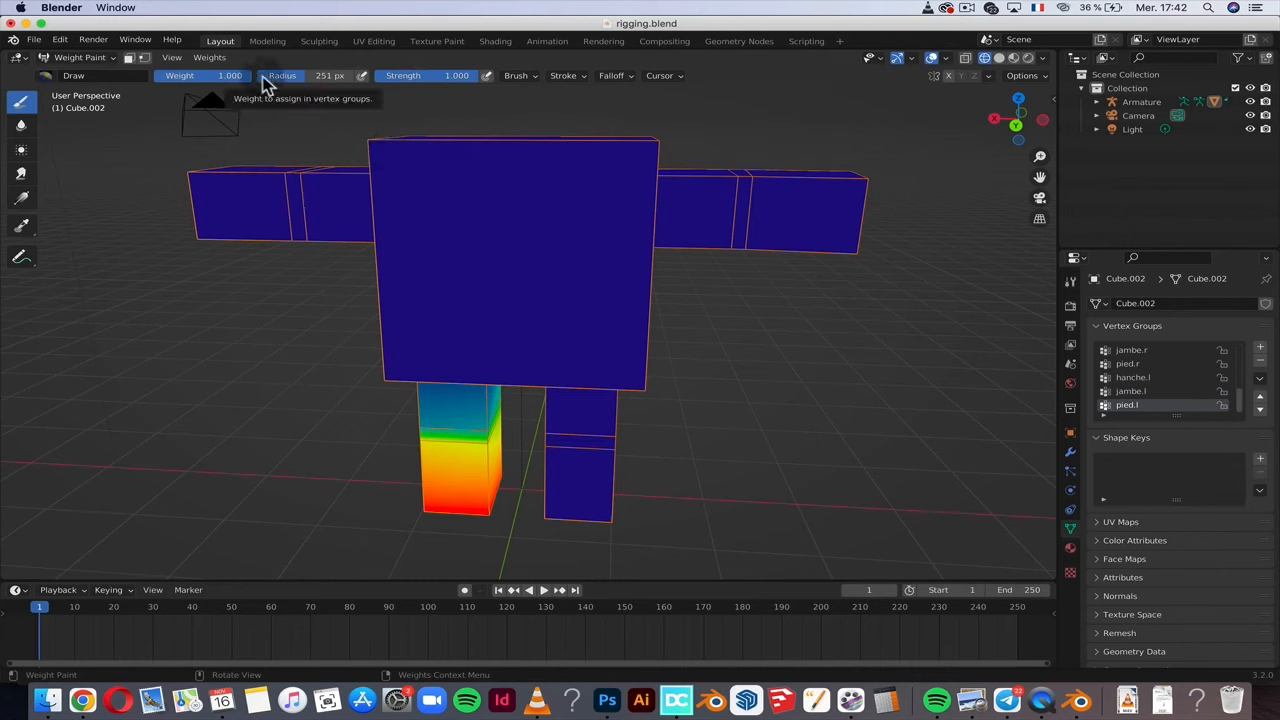
drag(294, 76, 297, 76)
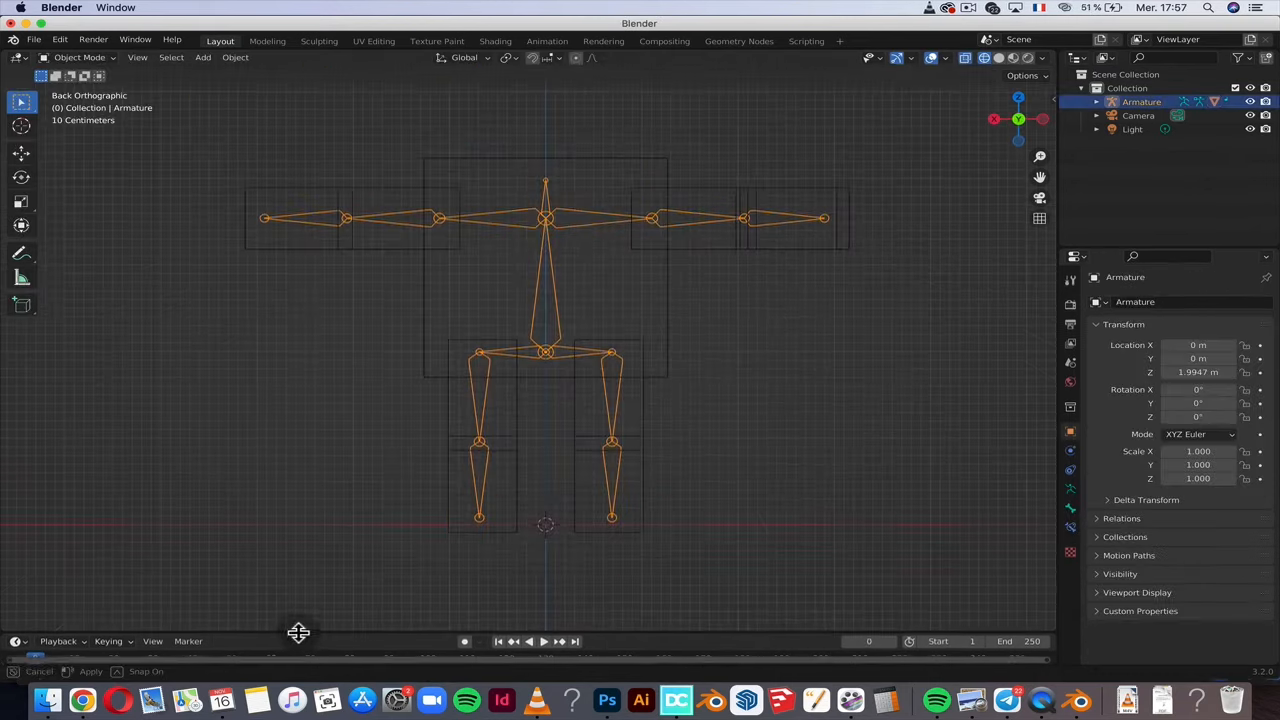
- Enlarge the timeline area and switch the armature to Pose Mode
drag(297, 631, 303, 531)
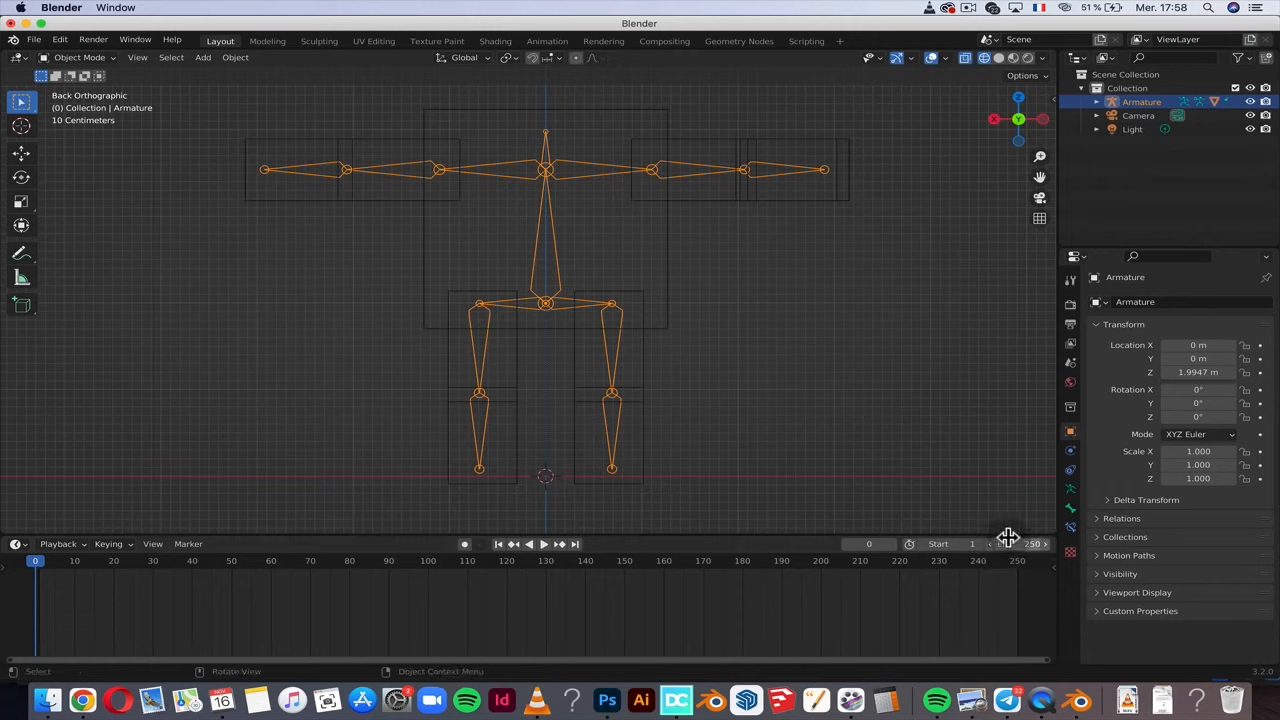
click(1150, 103)
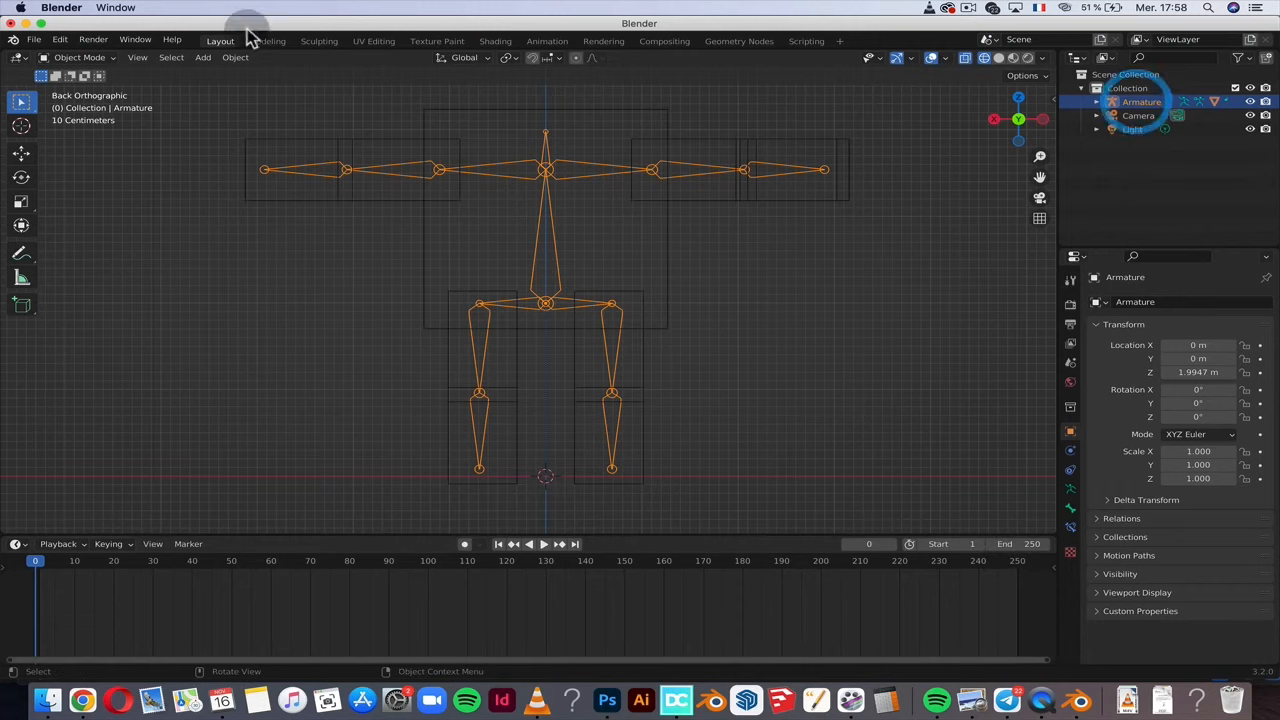
click(97, 57)
click(76, 106)
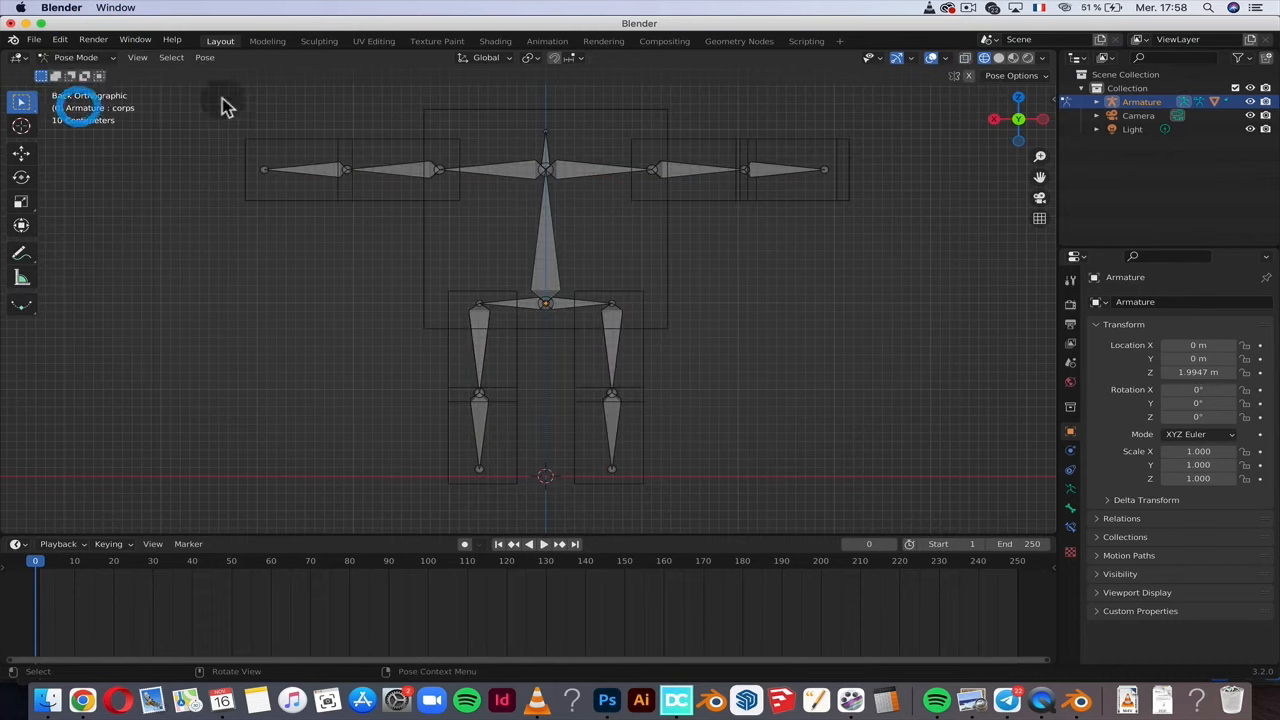
- Select all the bones and insert a Location, Rotation & Scale keyframe at frame 0
click(760, 172)
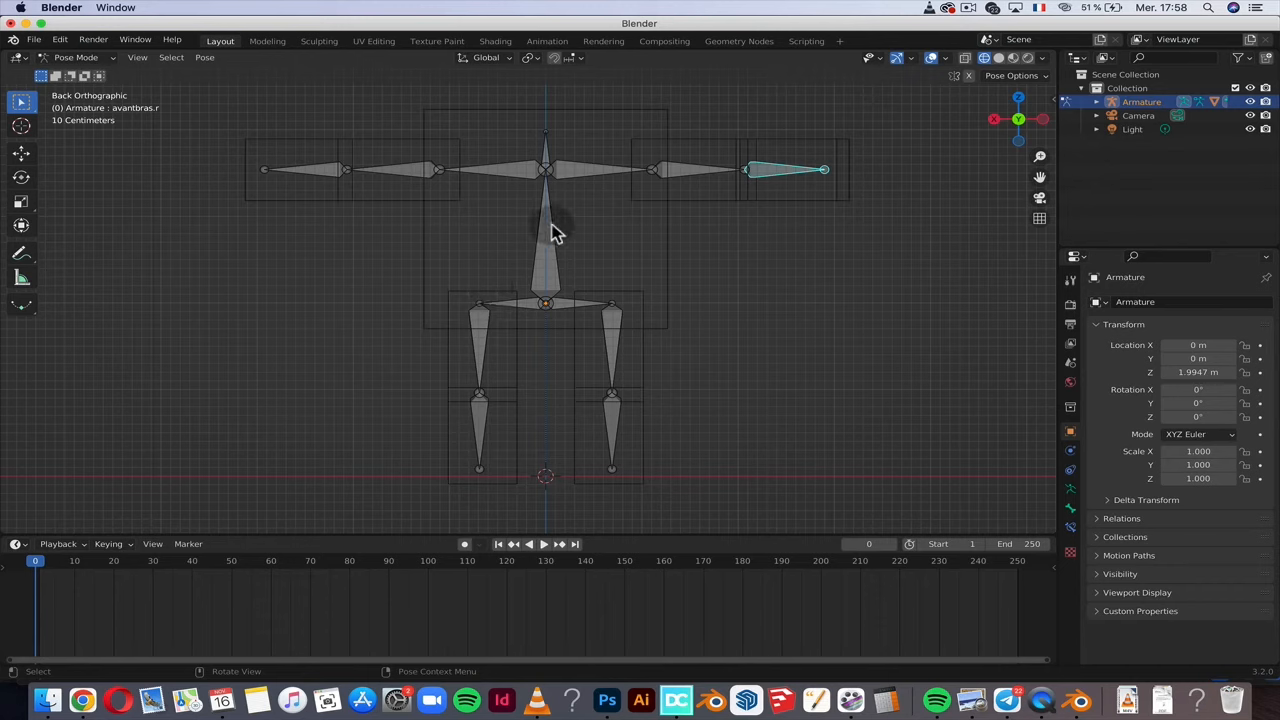
key(a)
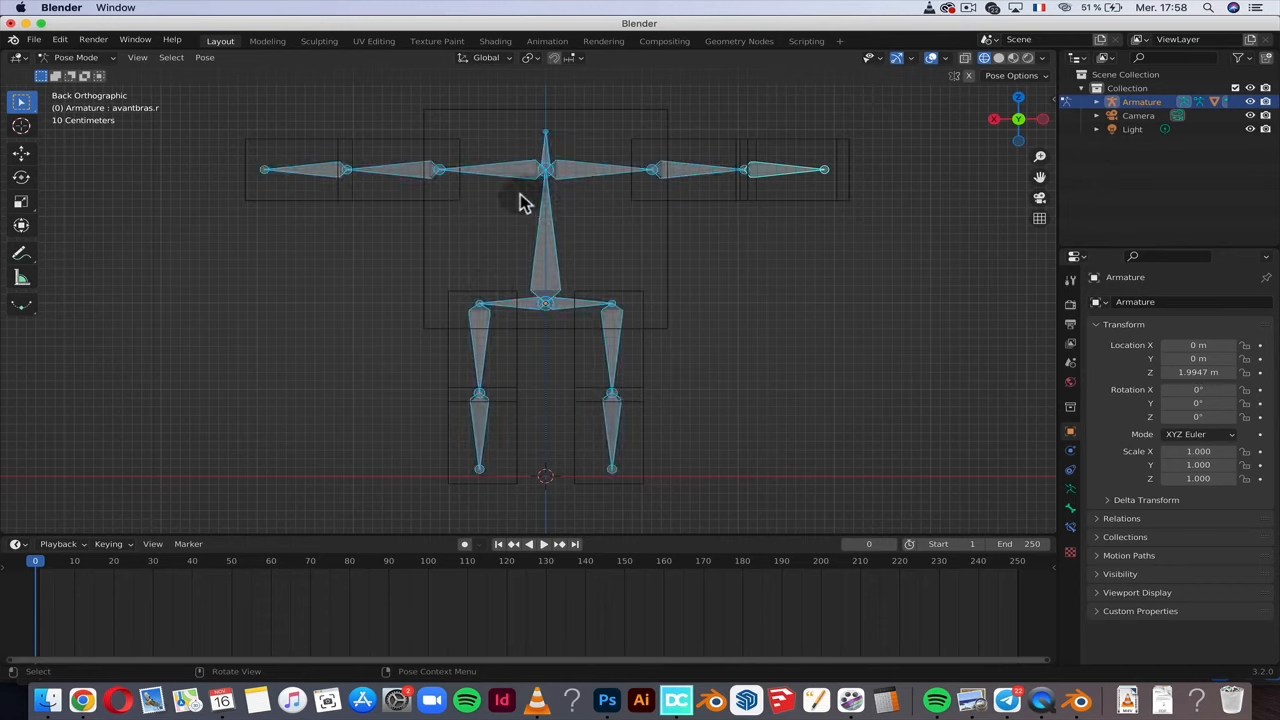
key(i)
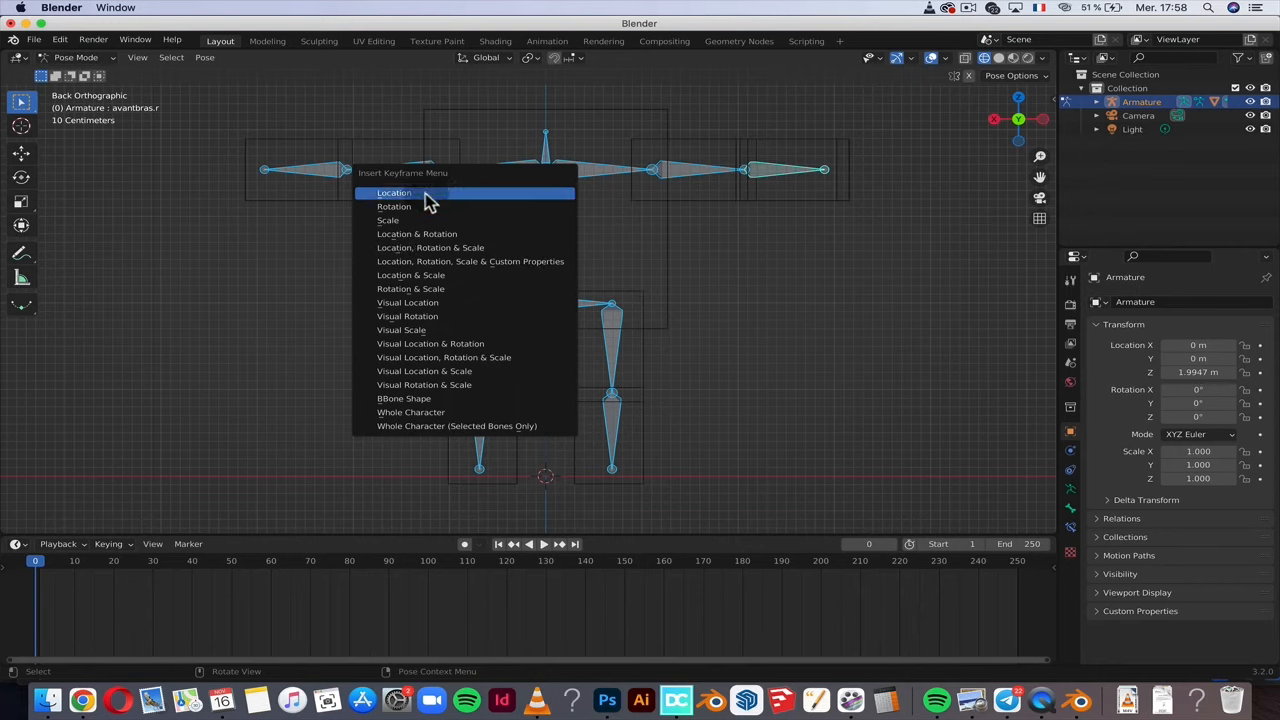
click(446, 251)
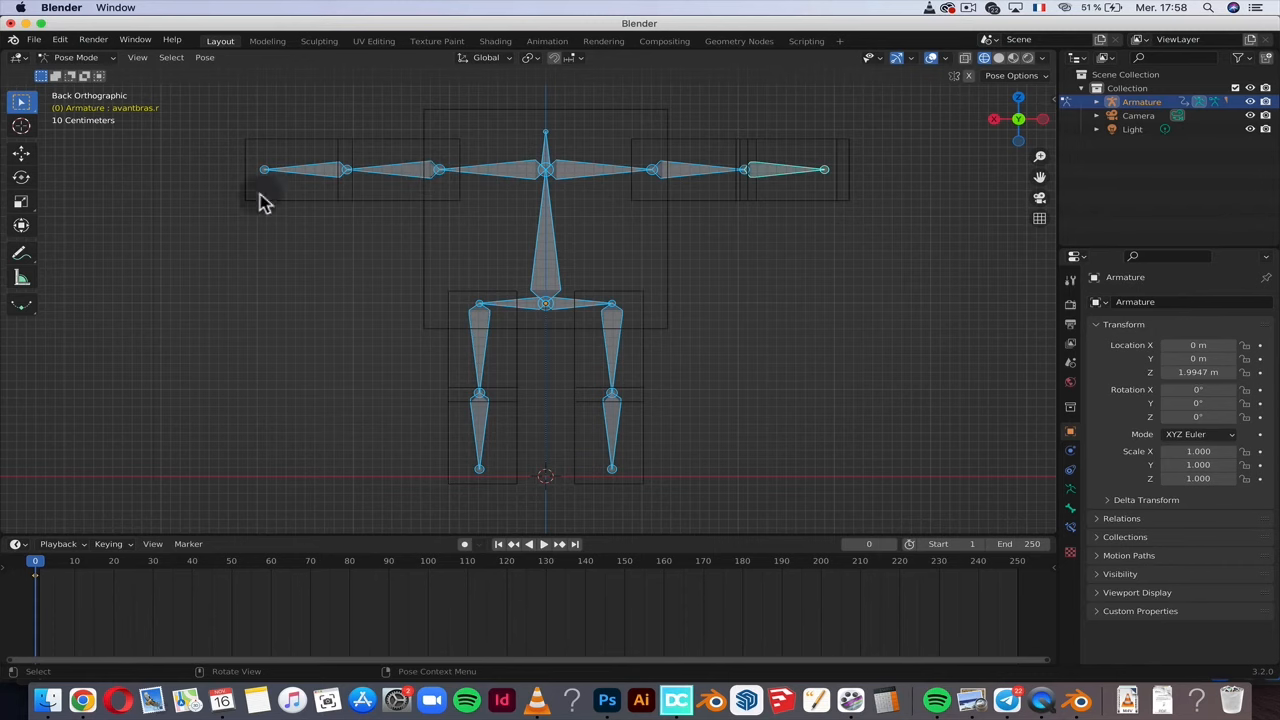
- Go to frame 40 and rotate the avantbras.l forearm bone horizontally so that the elbow bends
drag(167, 563, 192, 562)
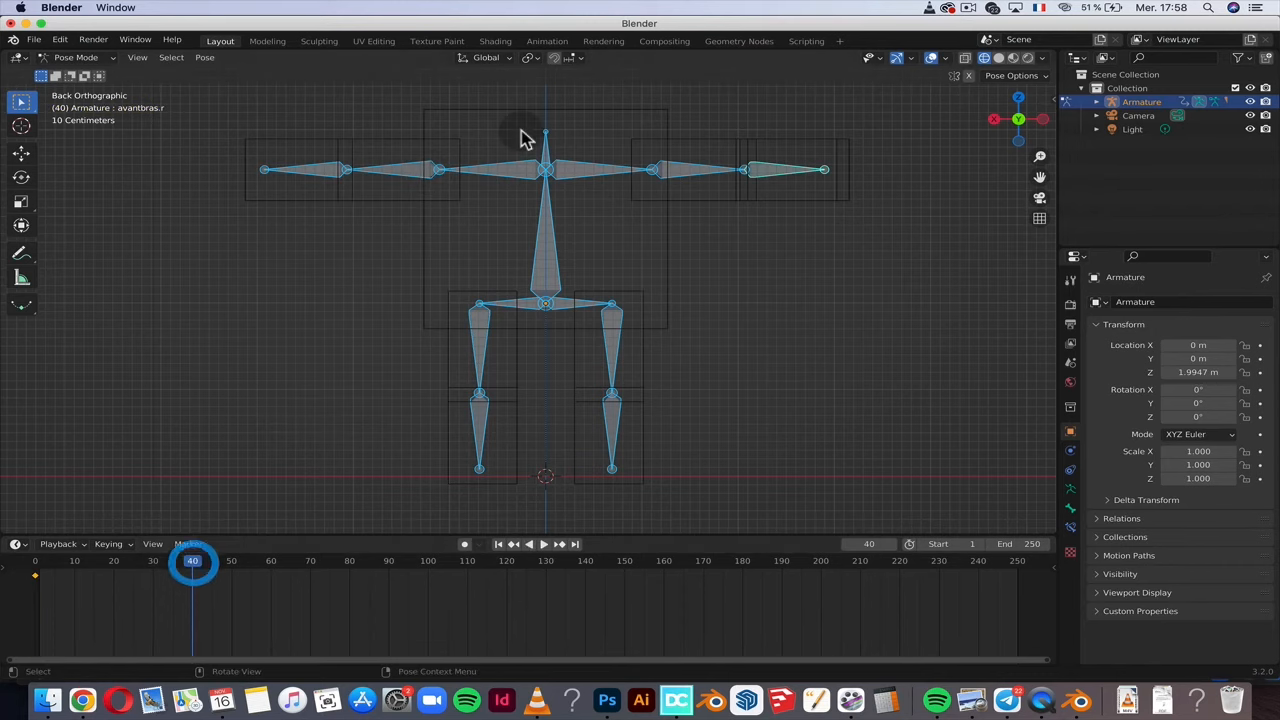
scroll(346, 173, left, 5)
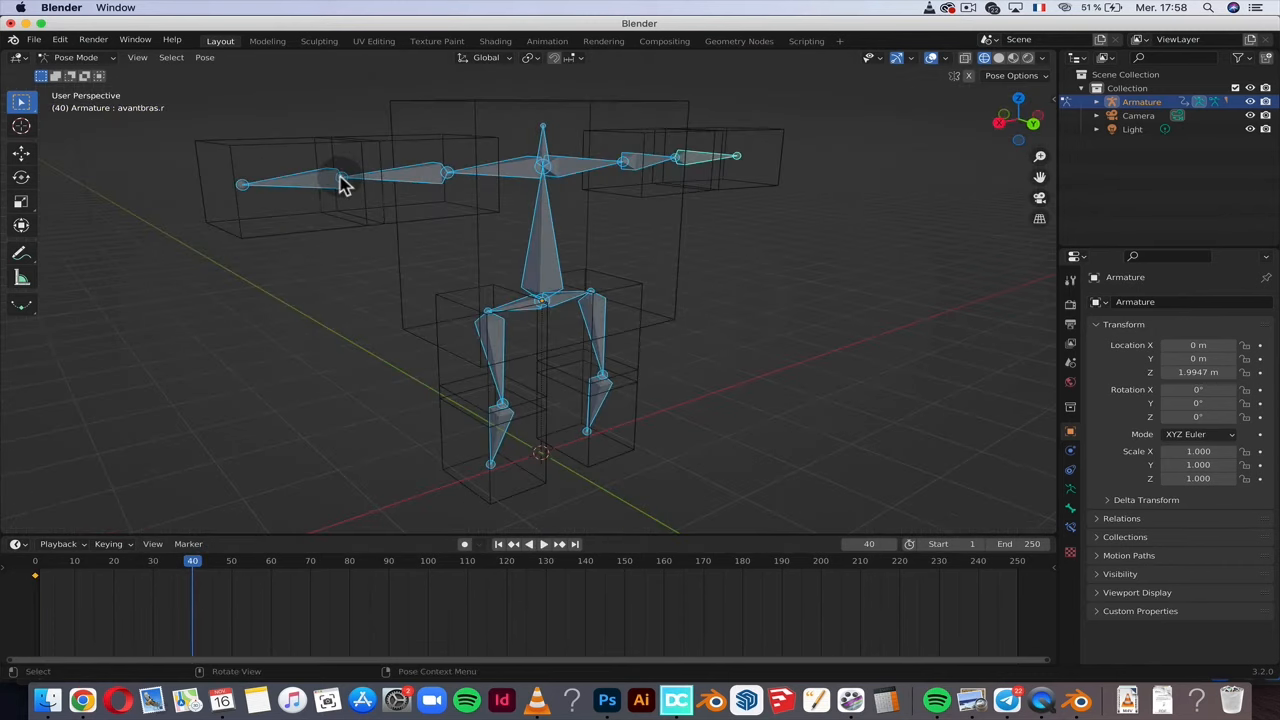
click(340, 183)
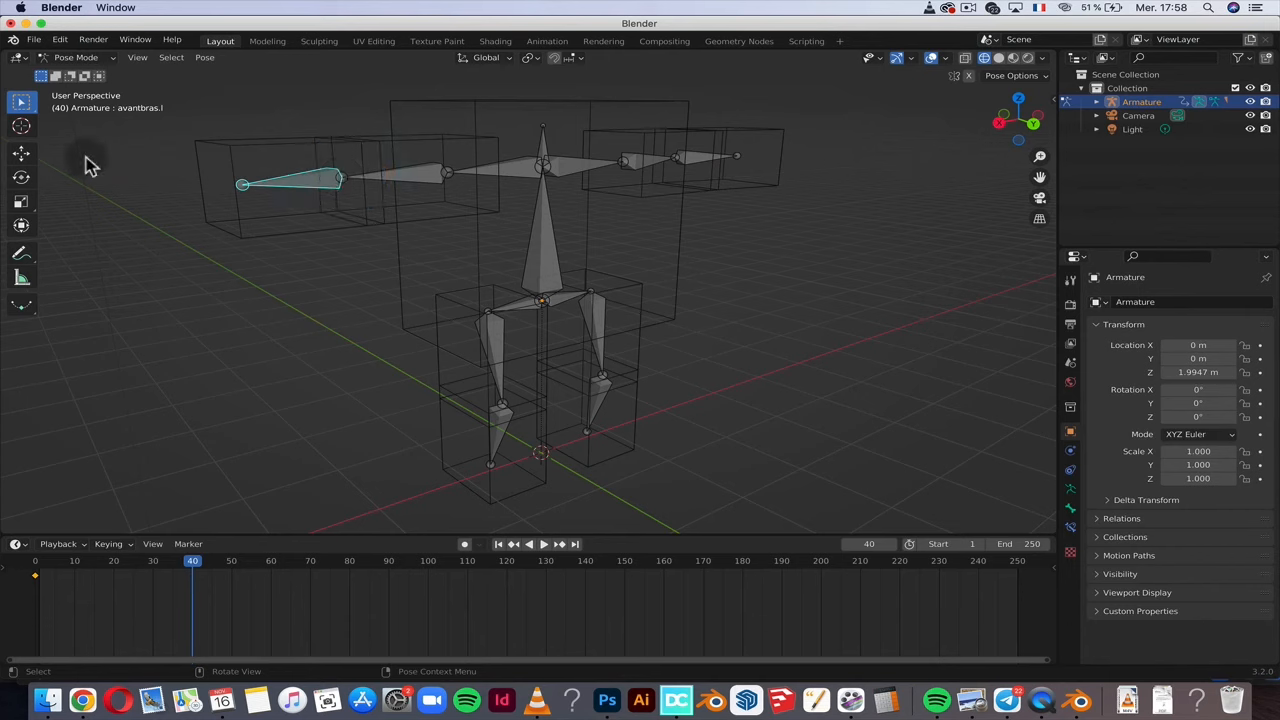
click(21, 177)
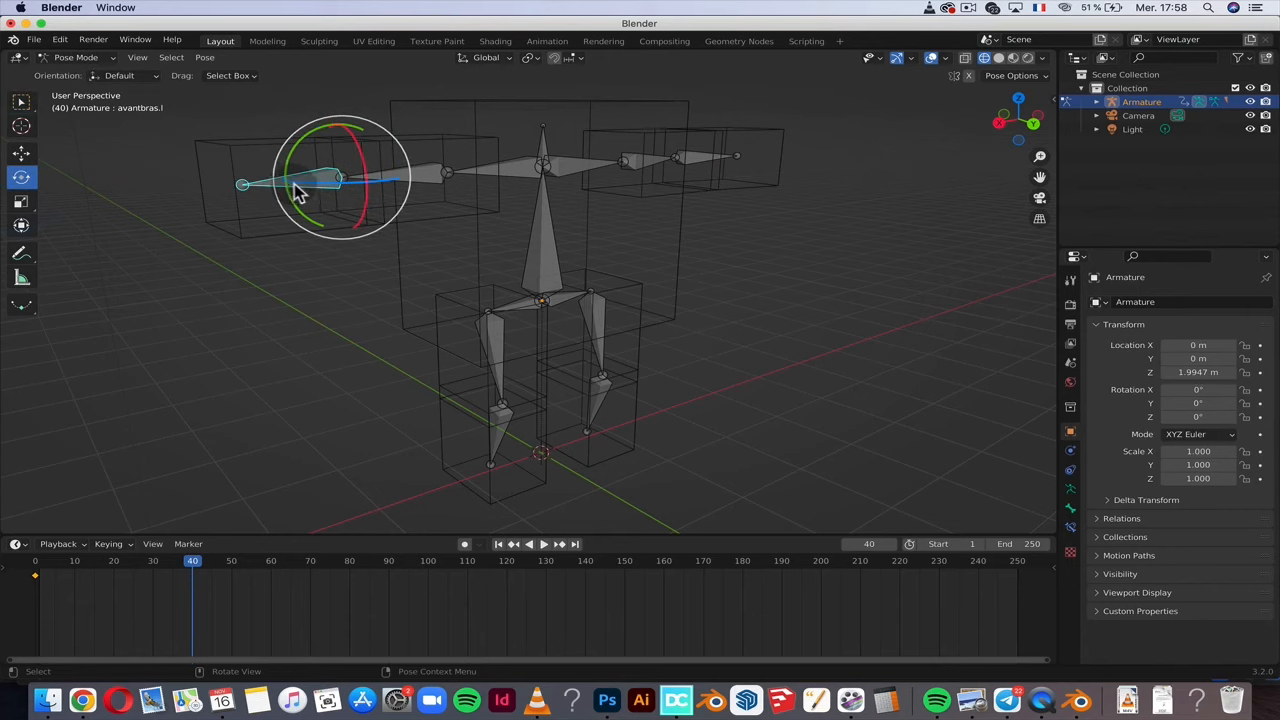
drag(294, 194, 343, 189)
- Rotate the epaule.l shoulder bone so the left arm lowers, and bend the right forearm upward
click(449, 172)
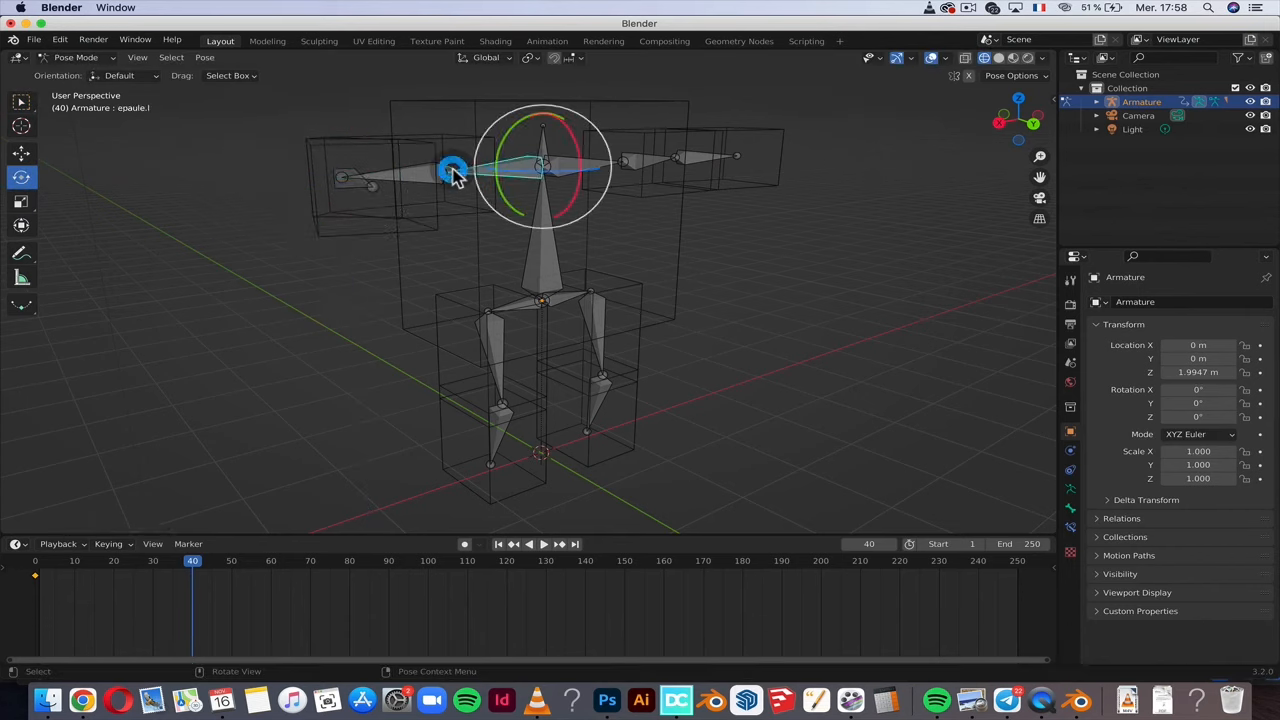
drag(563, 150, 520, 179)
click(541, 268)
drag(531, 318, 560, 318)
click(708, 157)
drag(668, 122, 654, 152)
- Pose the legs by swinging jambe.l, bending the left lower leg and raising jambe.r to about horizontal
click(488, 360)
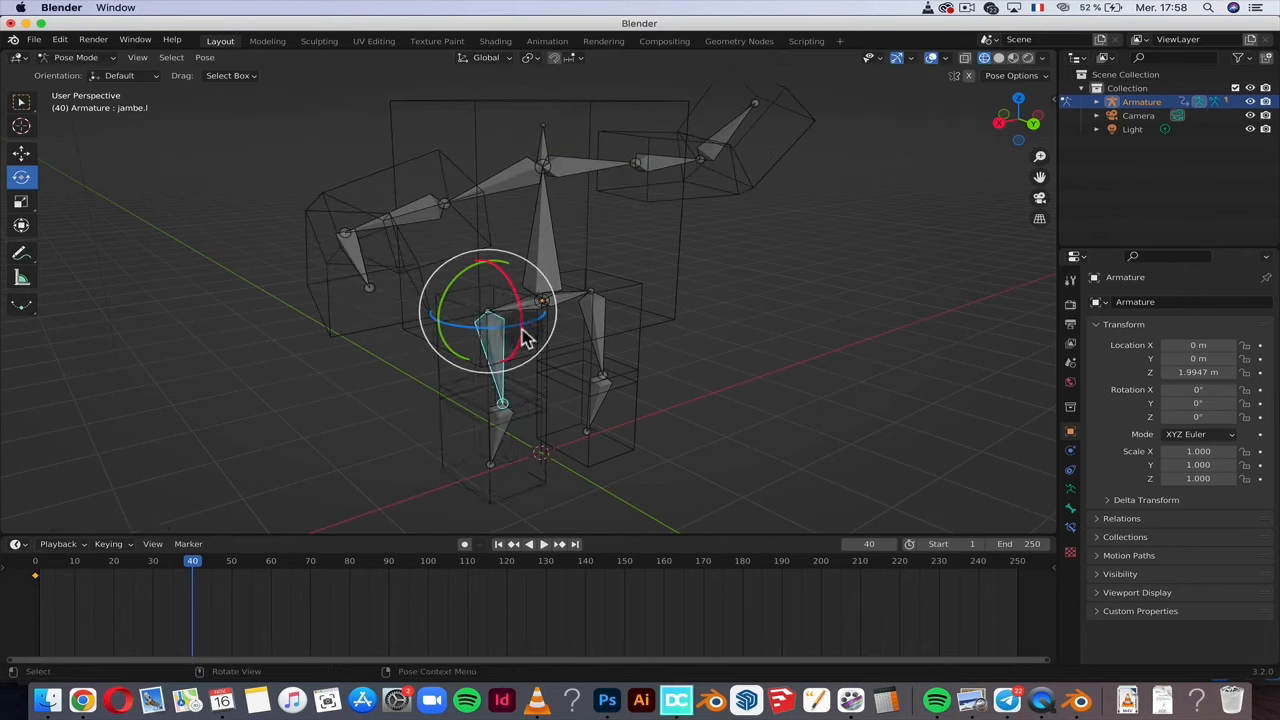
drag(522, 333, 538, 318)
click(541, 415)
drag(573, 408, 567, 430)
click(598, 335)
drag(623, 297, 545, 205)
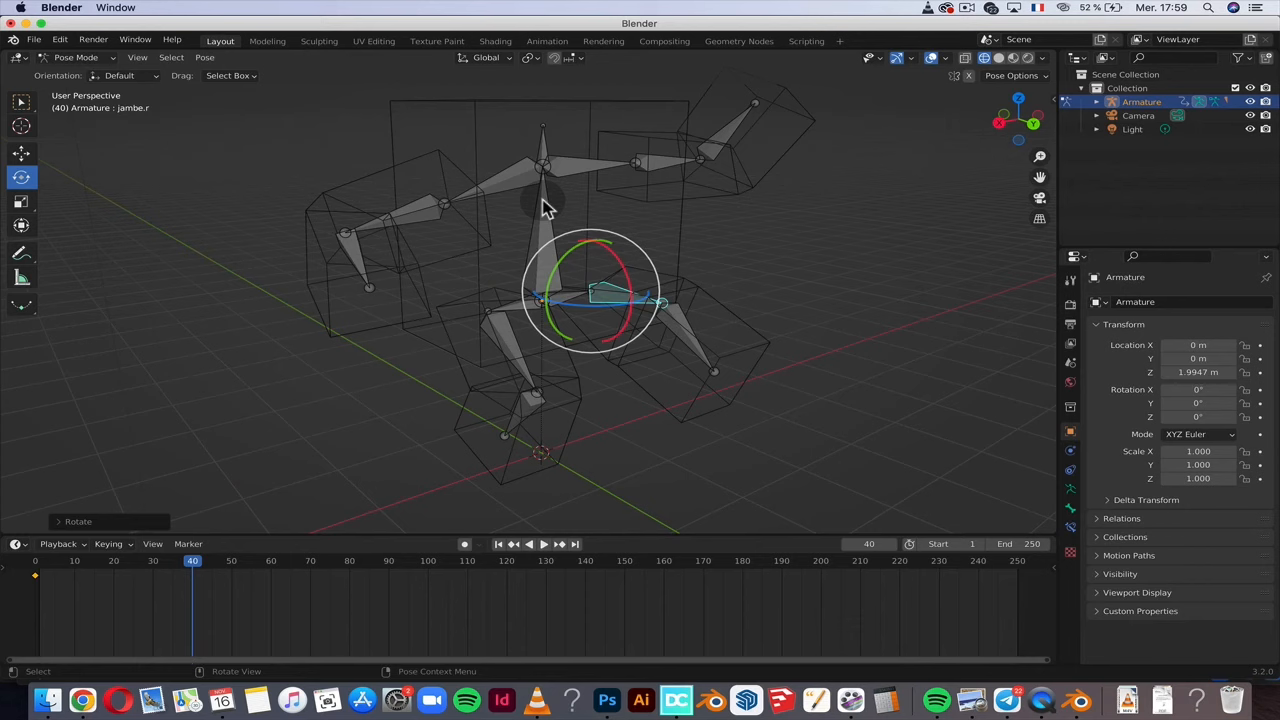
- Select all the bones and insert a Location, Rotation & Scale keyframe at frame 40
key(a)
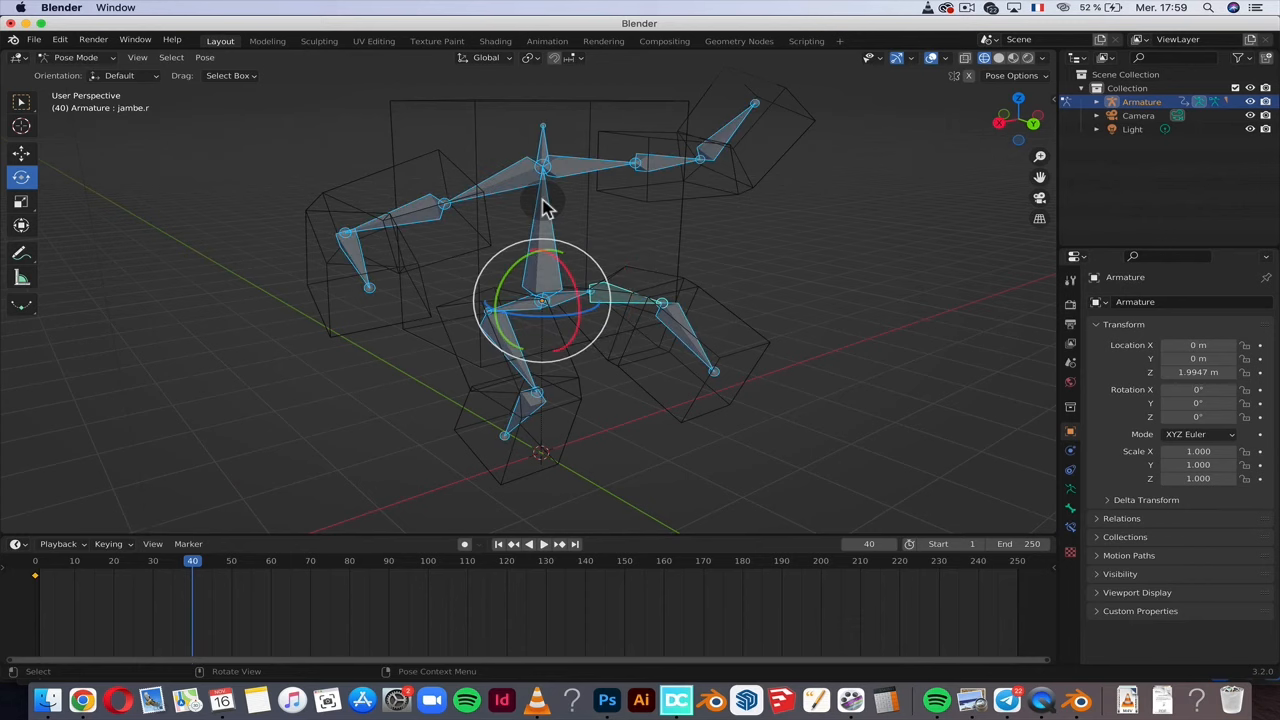
key(i)
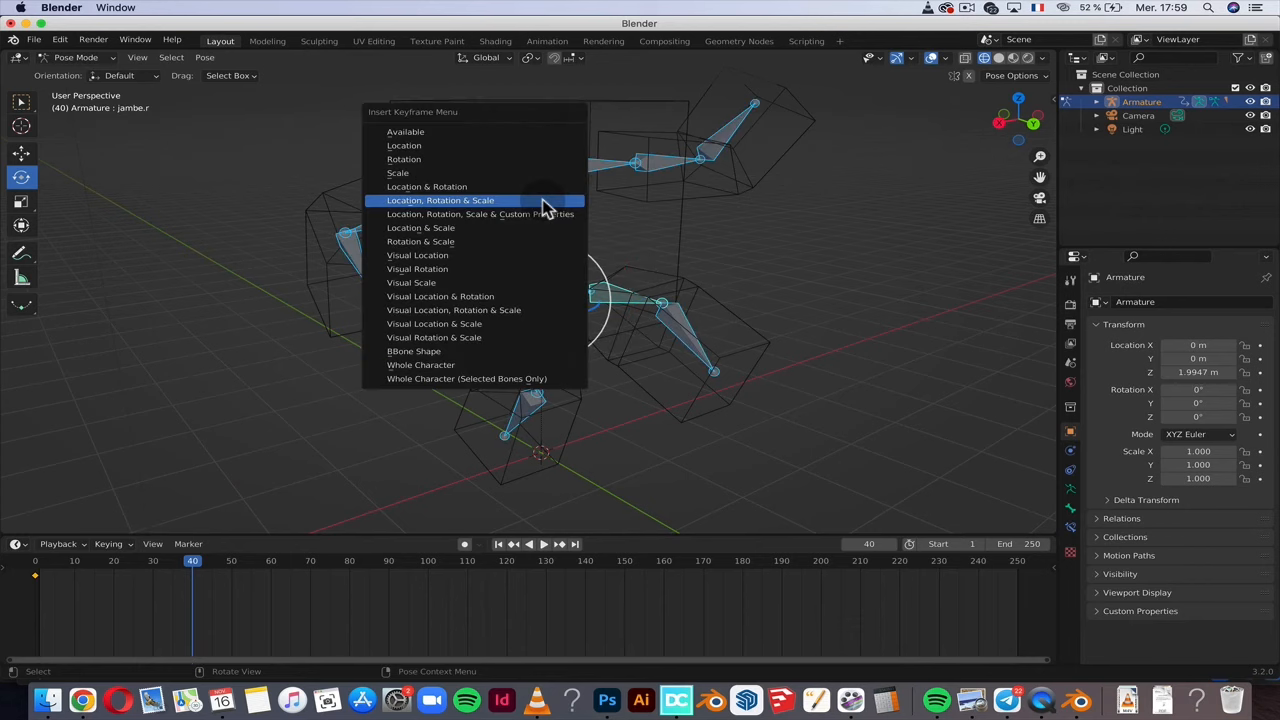
click(545, 207)
- Switch the viewport to solid shading and scrub through the timeline to preview the animation, stopping at frame 20
drag(151, 563, 1020, 528)
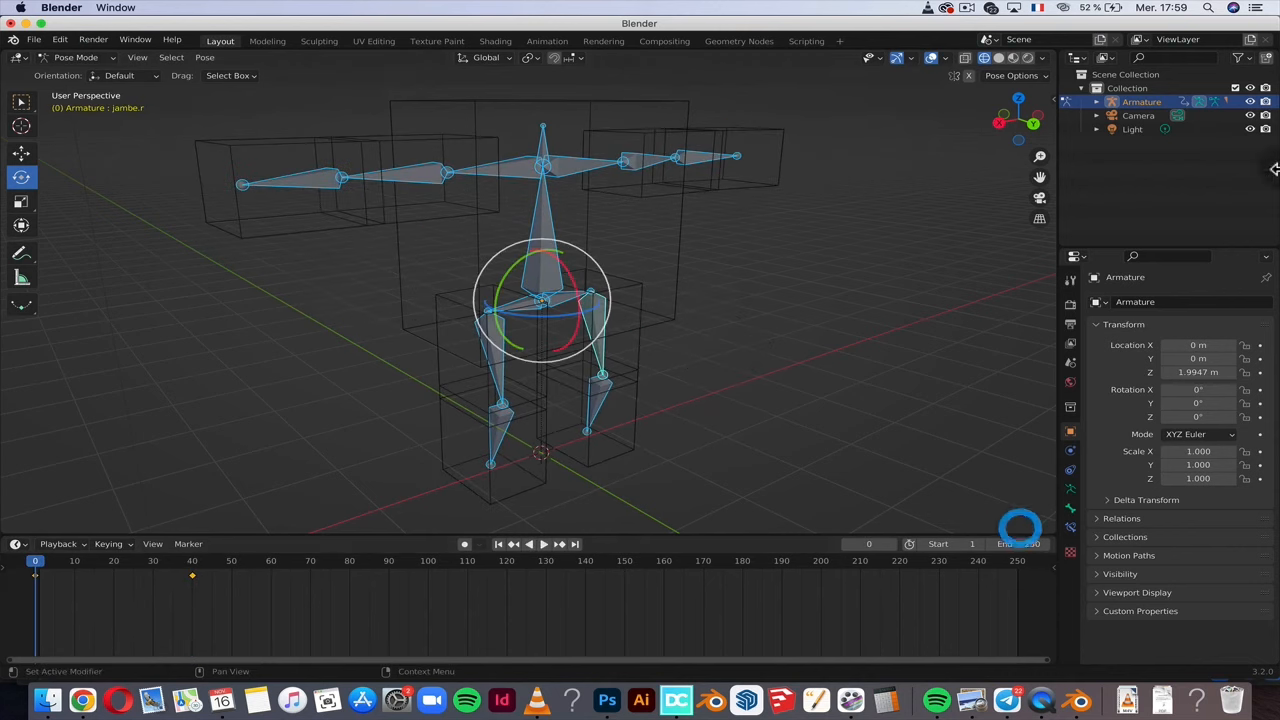
click(998, 57)
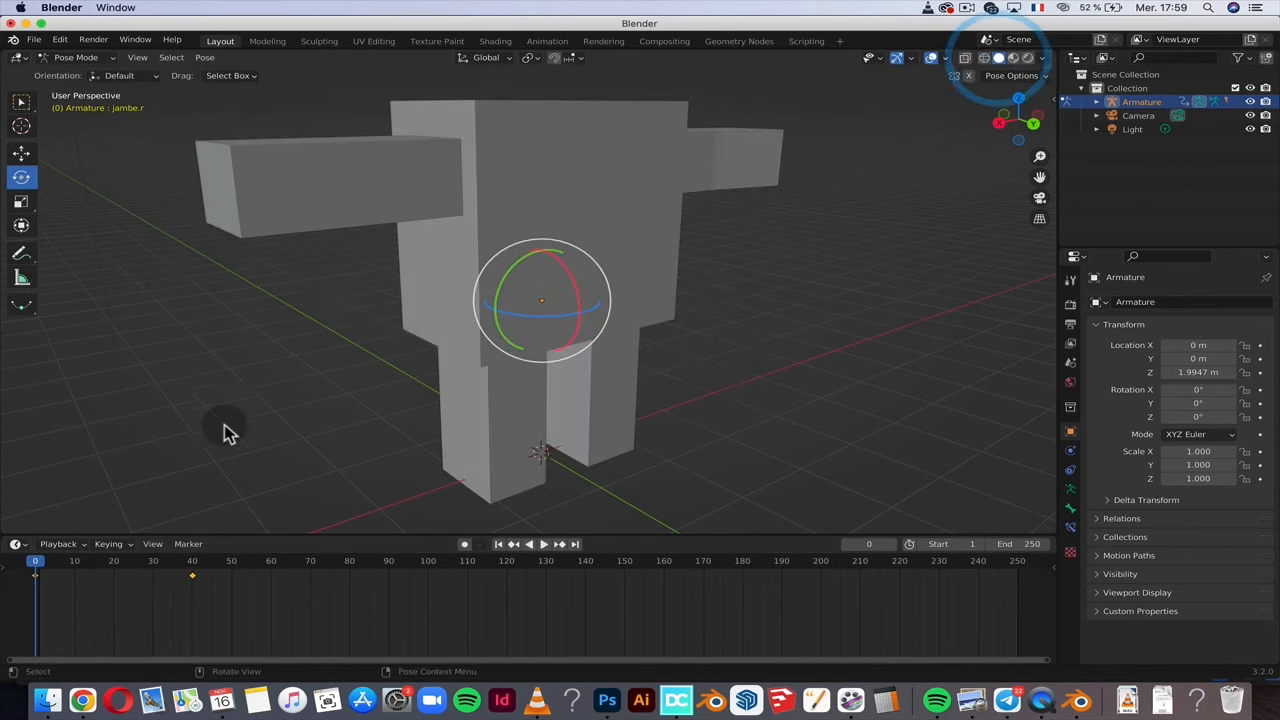
drag(72, 566, 138, 530)
drag(150, 530, 115, 527)
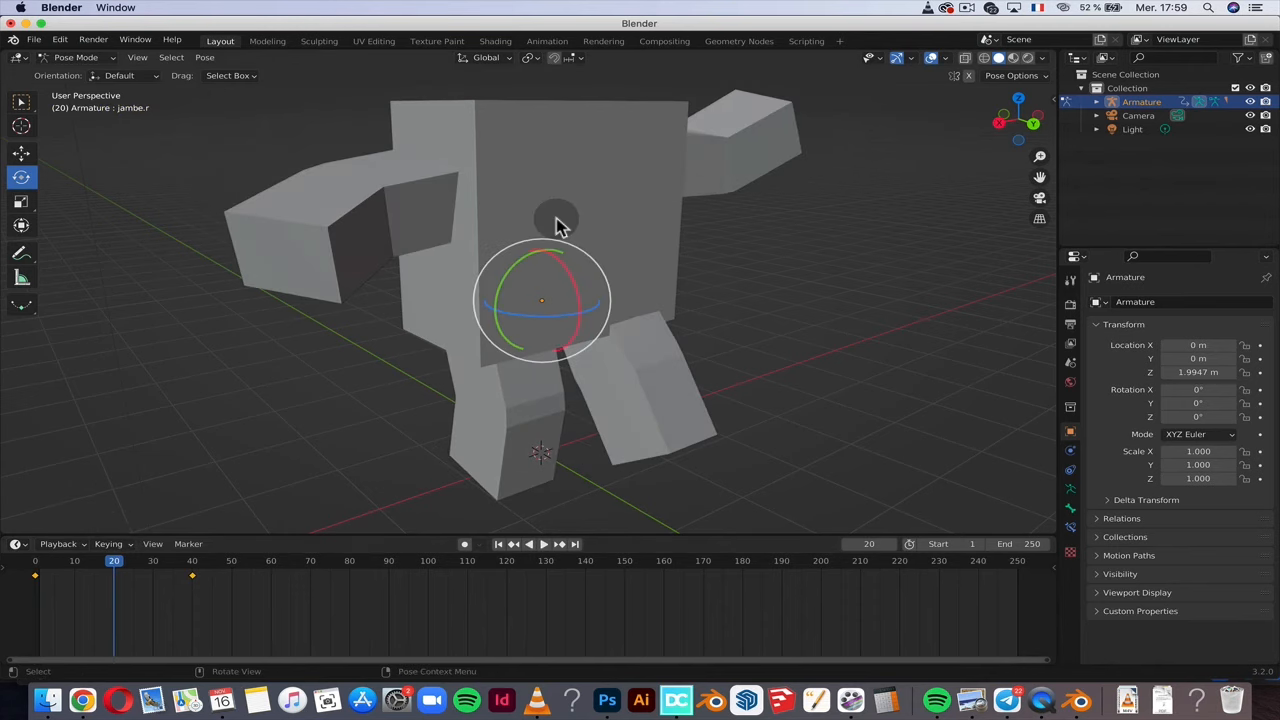